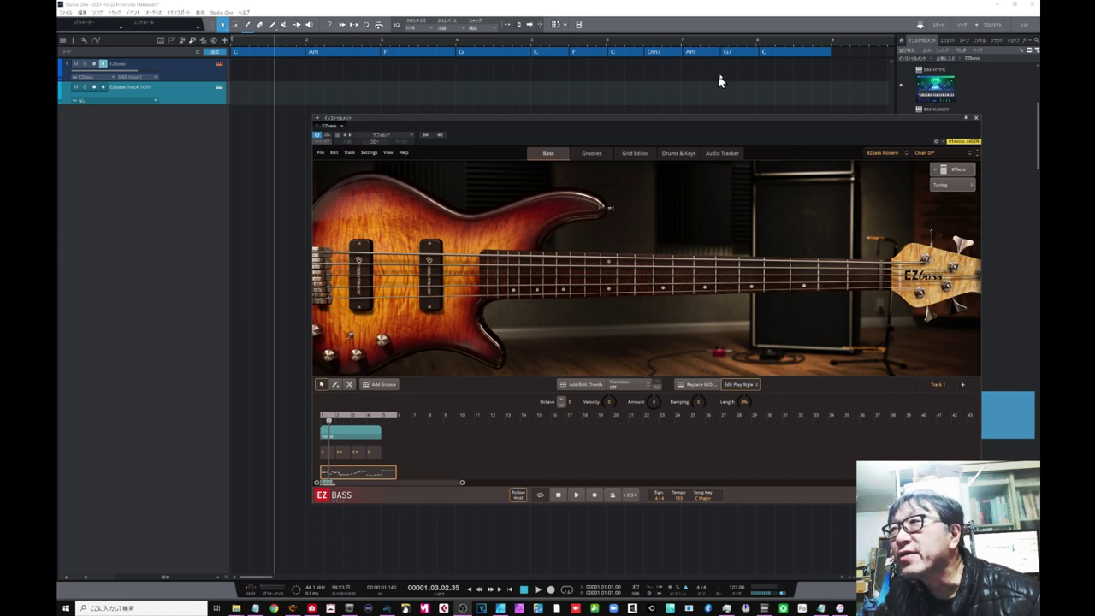
Copy the whole chord progression from the chord track onto the second EZbass track as note events.
click(844, 56)
drag(844, 56, 252, 95)
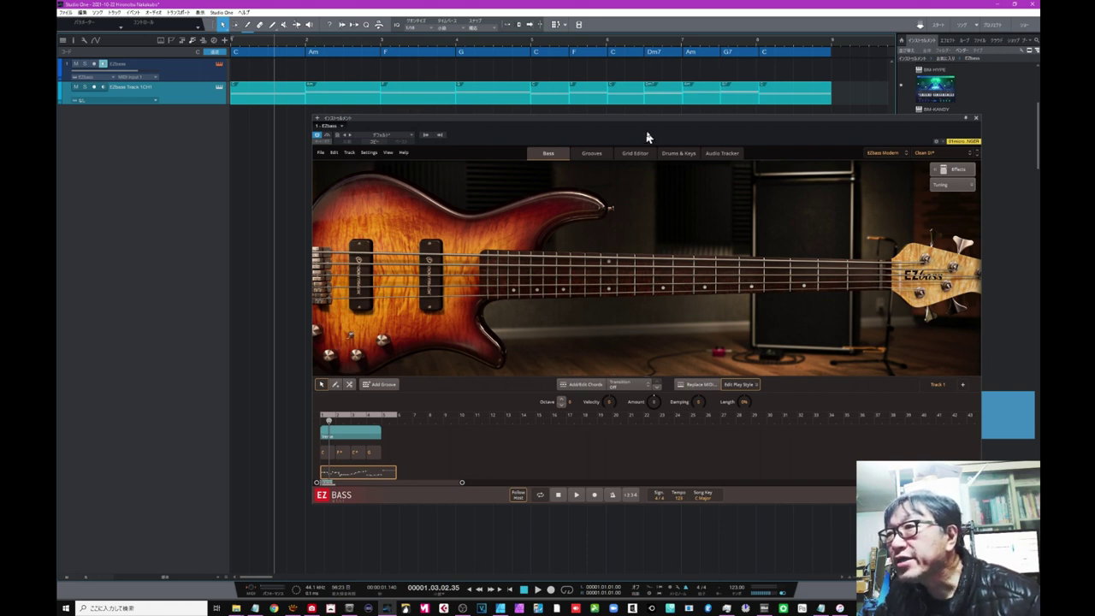
In EZbass's Drums & Keys view, remove the Verse block and the leftover MIDI block from the song track.
click(666, 156)
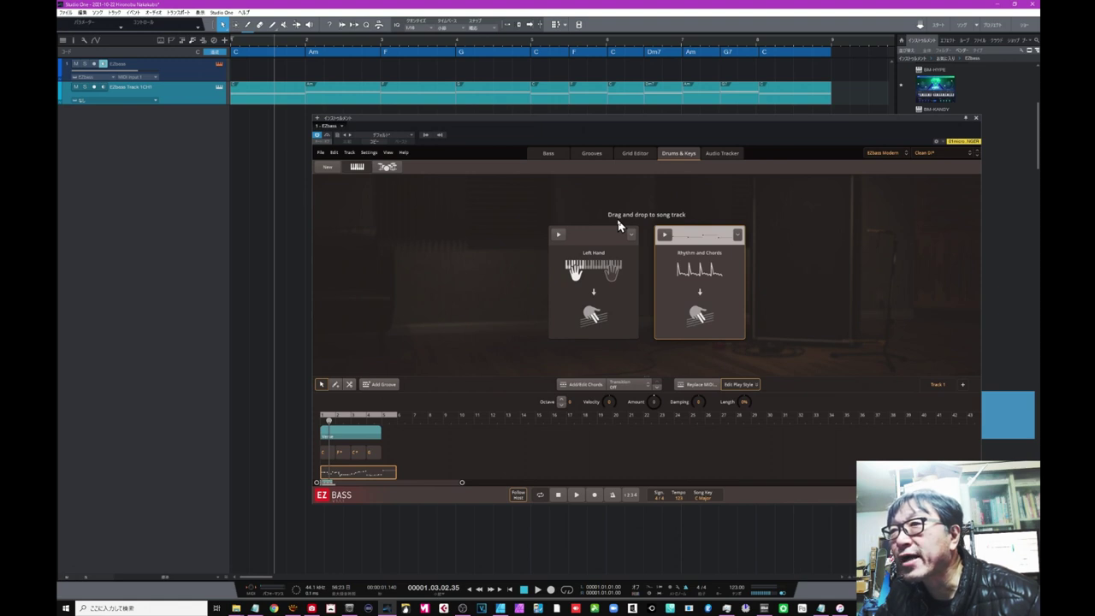
click(361, 434)
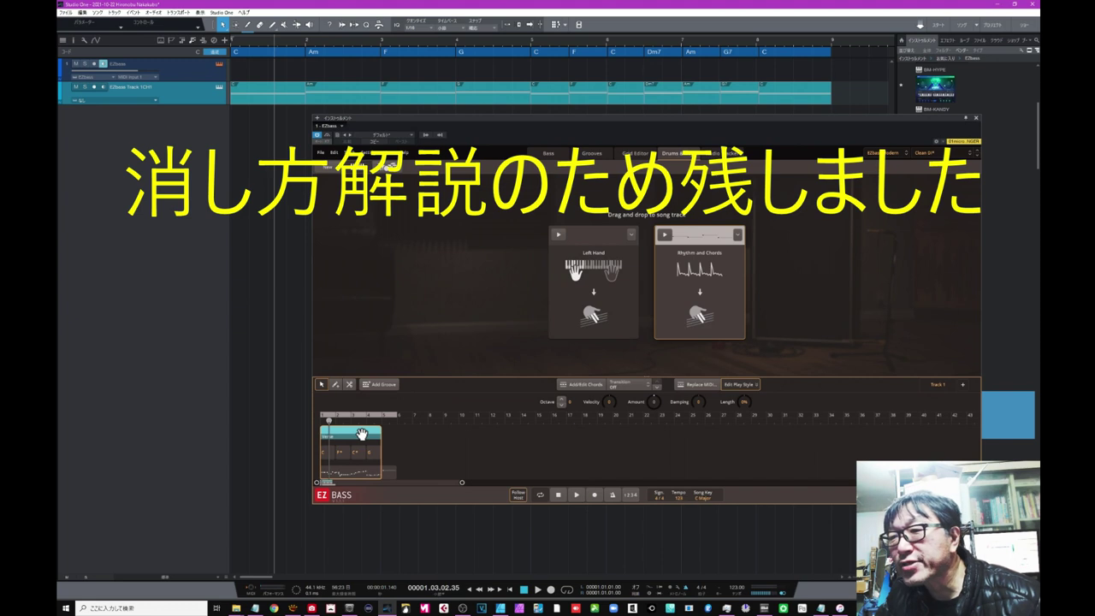
right_click(360, 434)
click(395, 272)
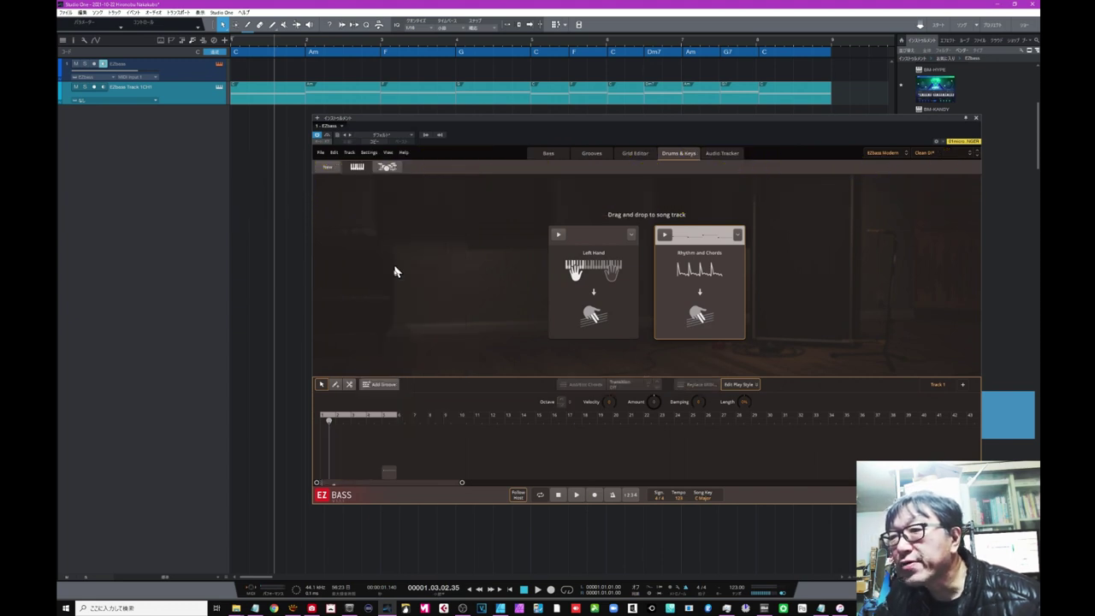
click(387, 471)
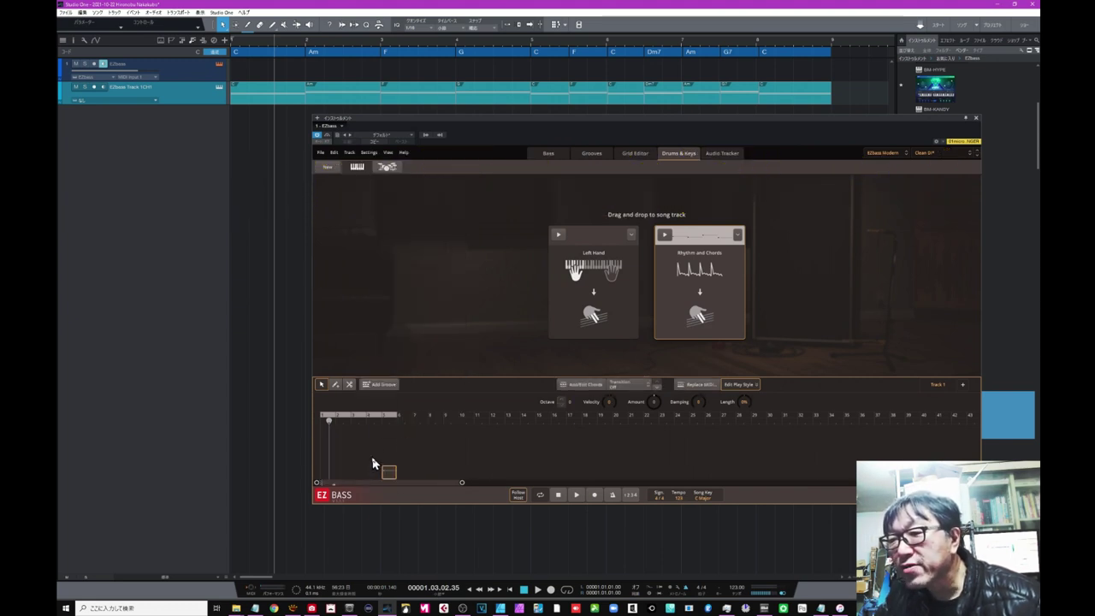
right_click(390, 475)
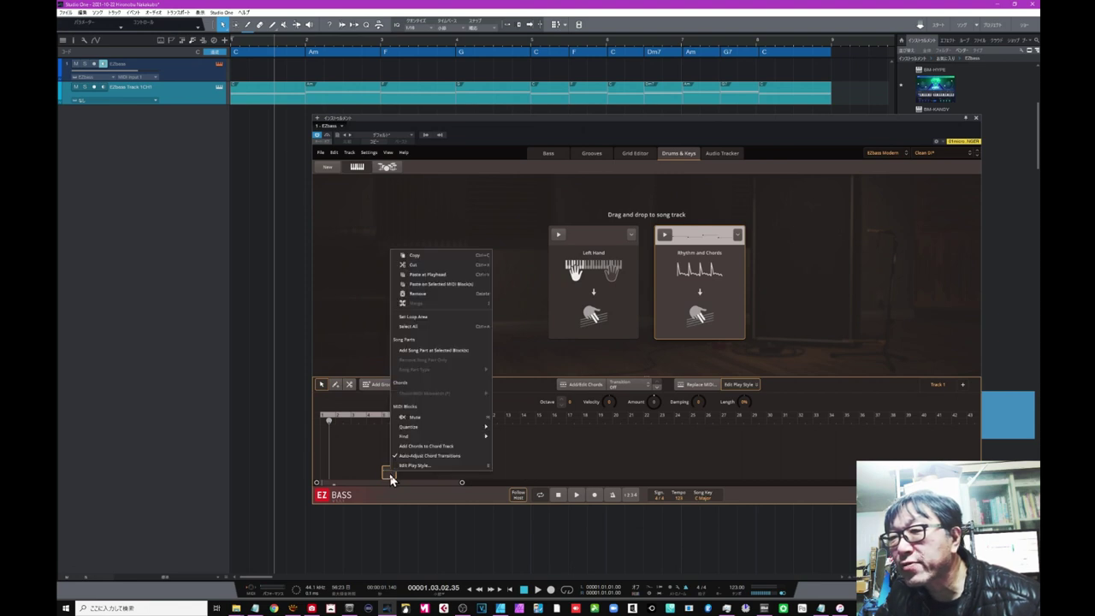
click(408, 295)
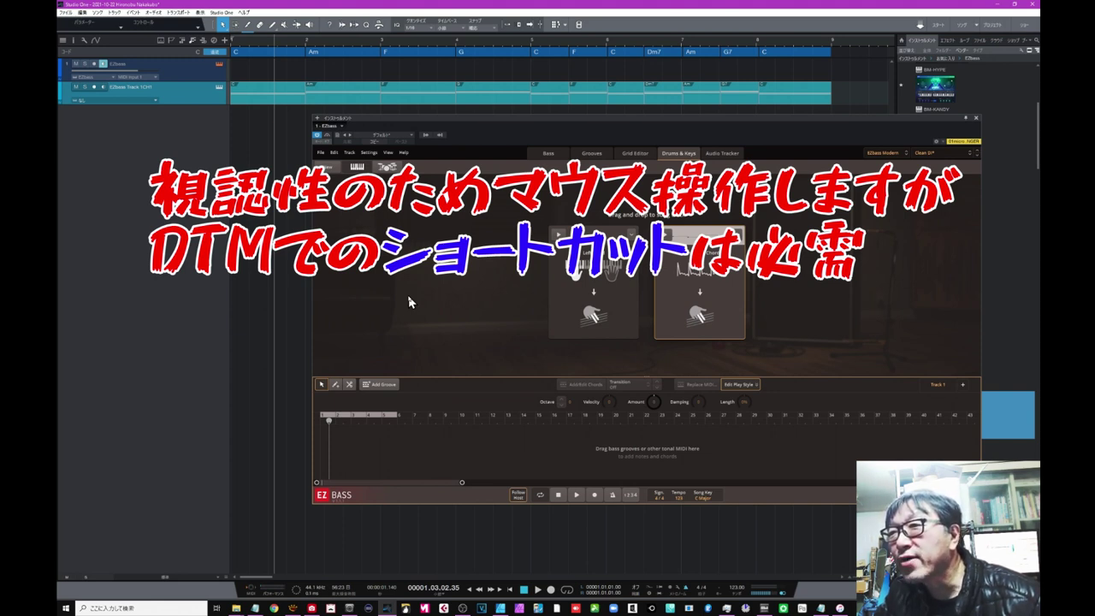
Export the selected chord events as a MIDI file named TEST in the song folder.
drag(575, 268, 224, 107)
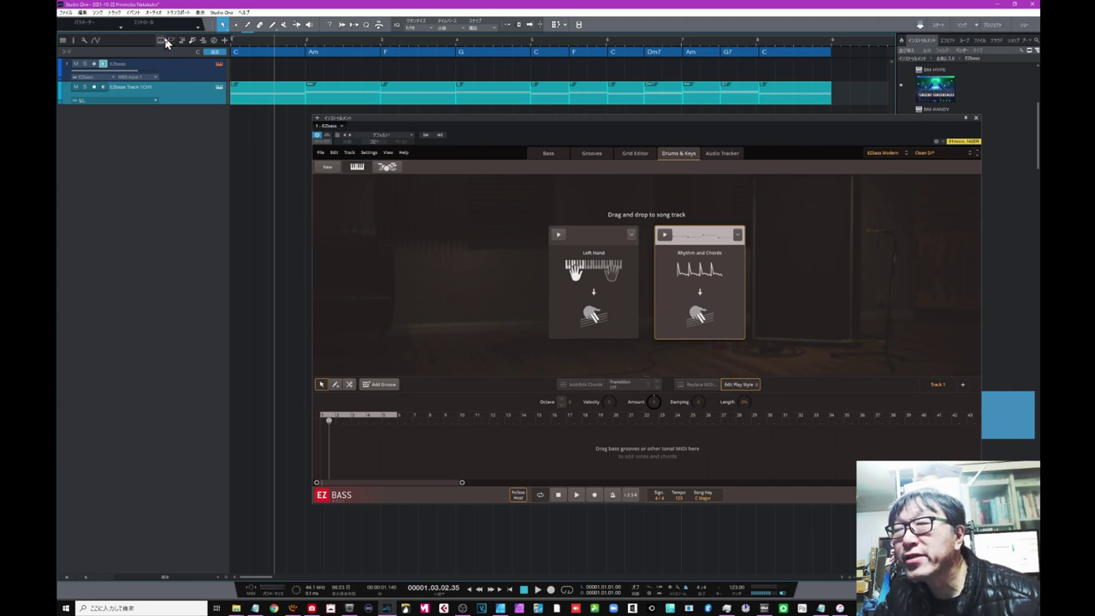
click(136, 14)
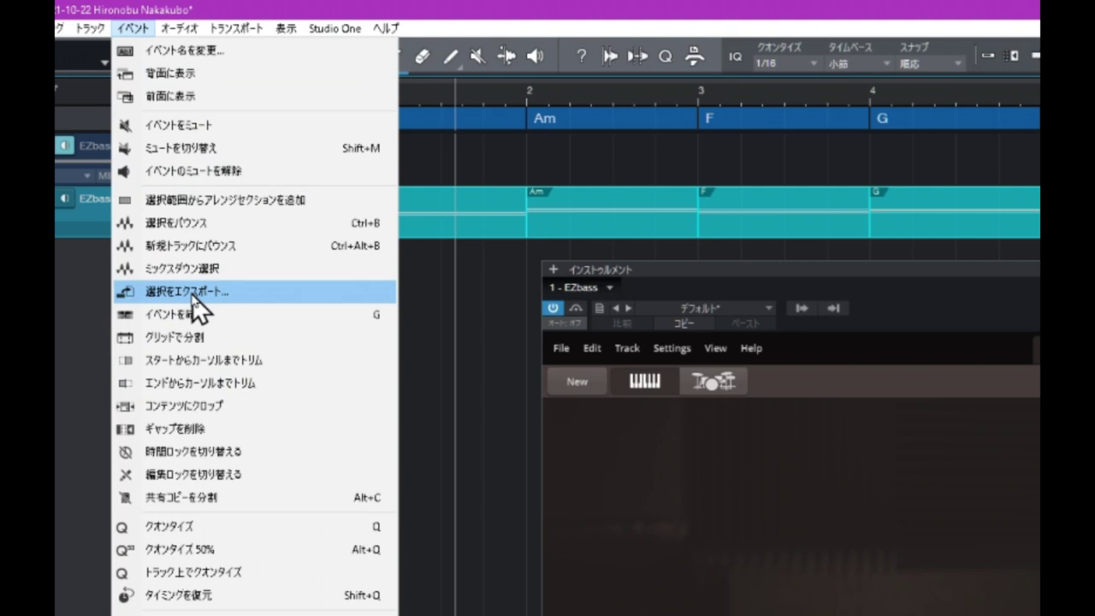
click(190, 294)
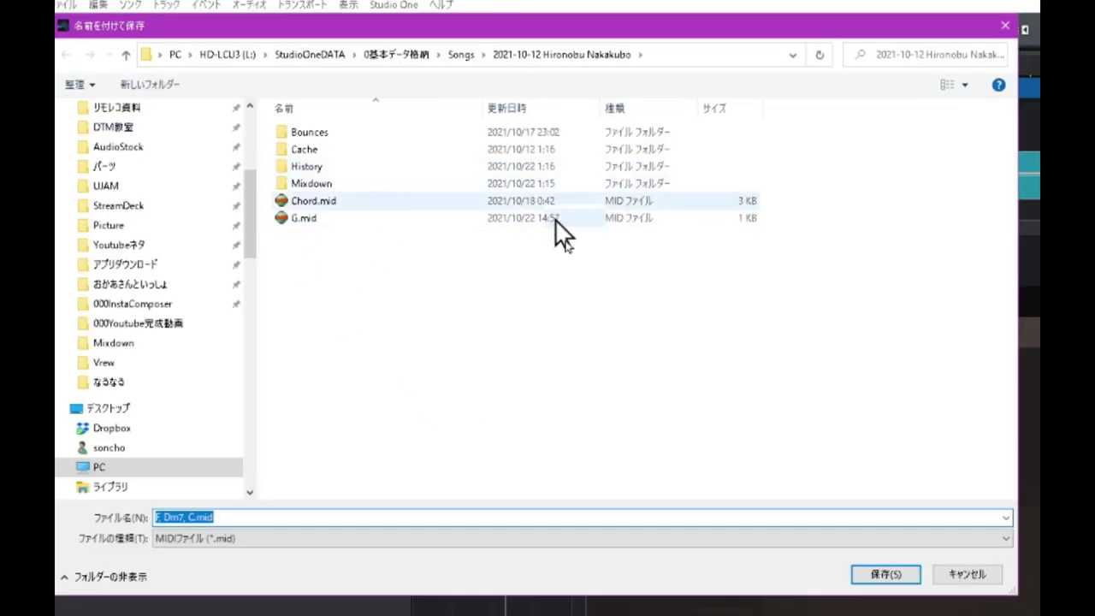
click(243, 540)
click(251, 554)
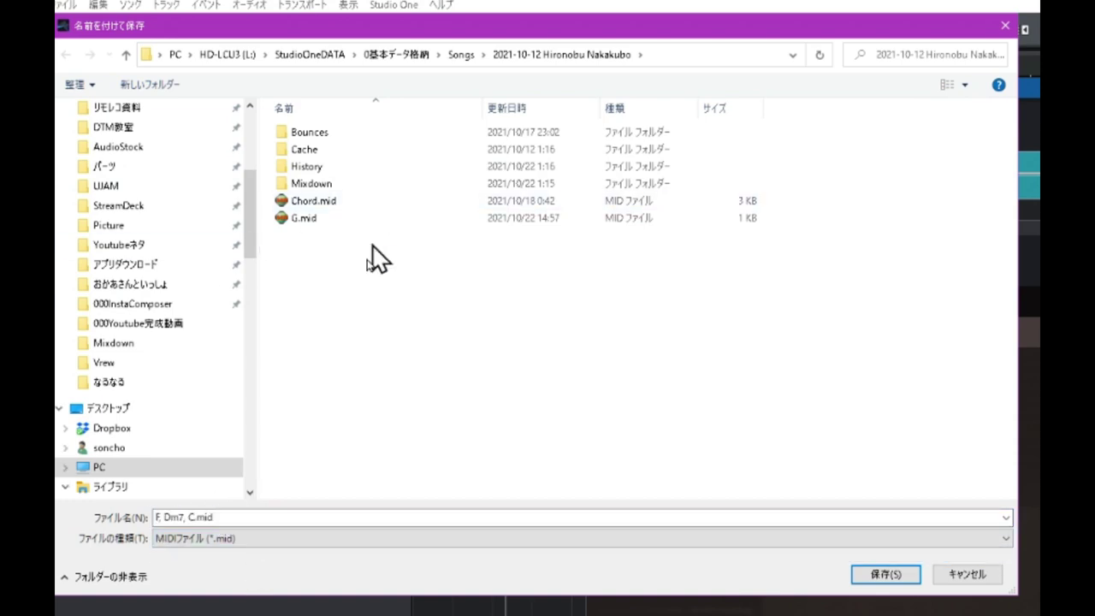
click(228, 516)
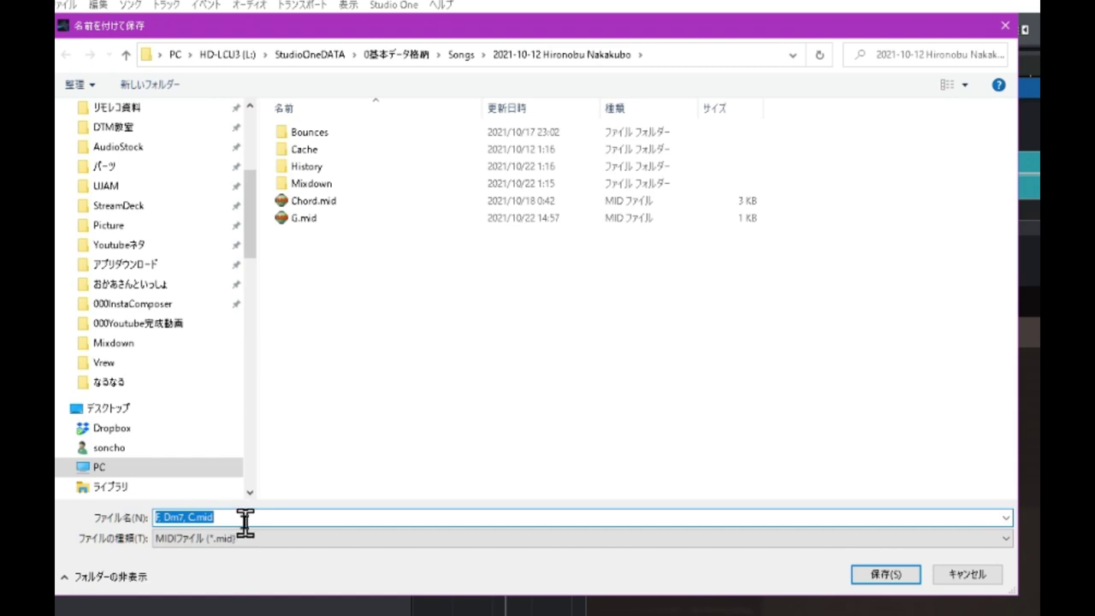
text(T)
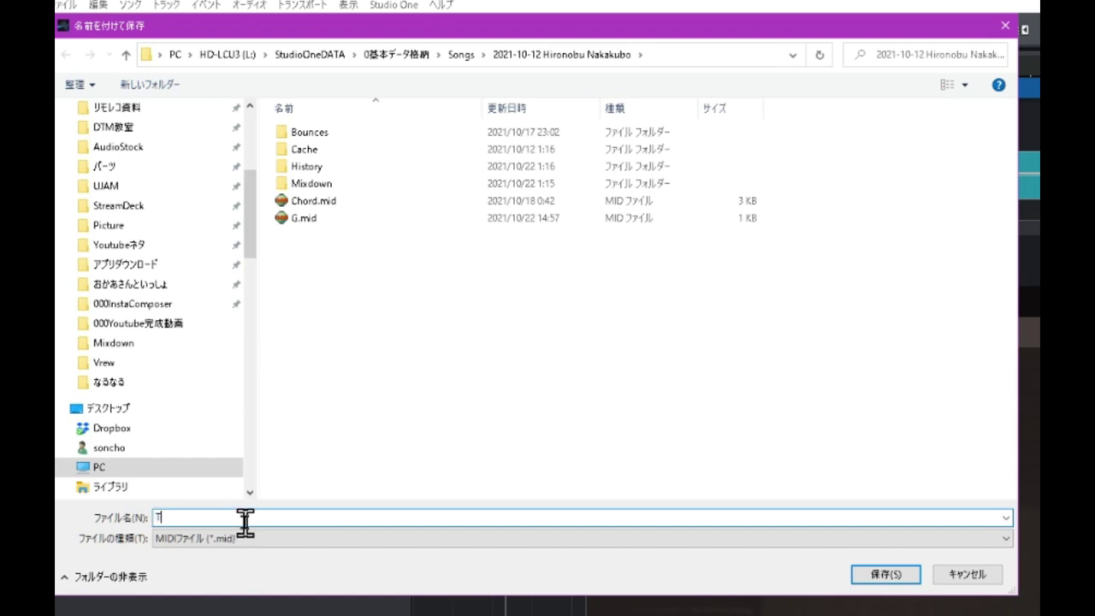
text(EST)
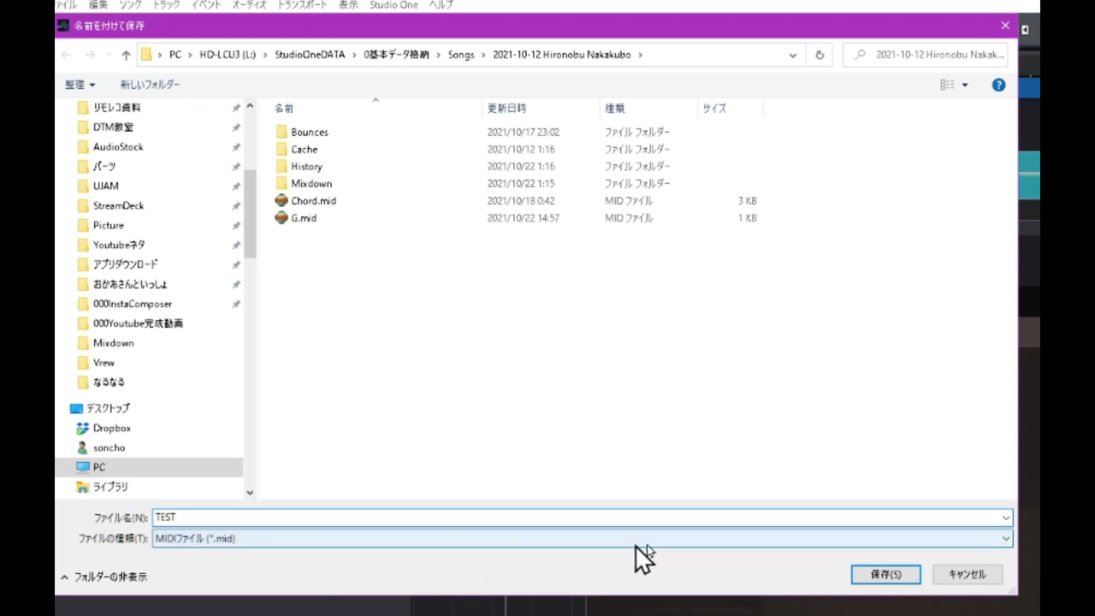
click(870, 578)
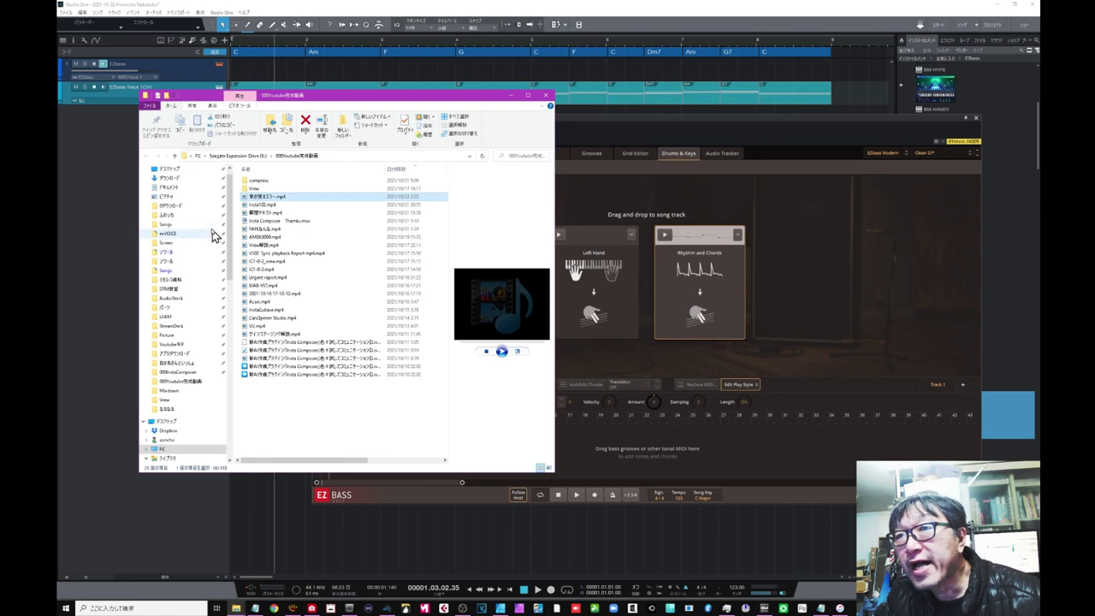
Load TEST.mid from the song folder into the EZbass Drums & Keys drop area.
click(213, 227)
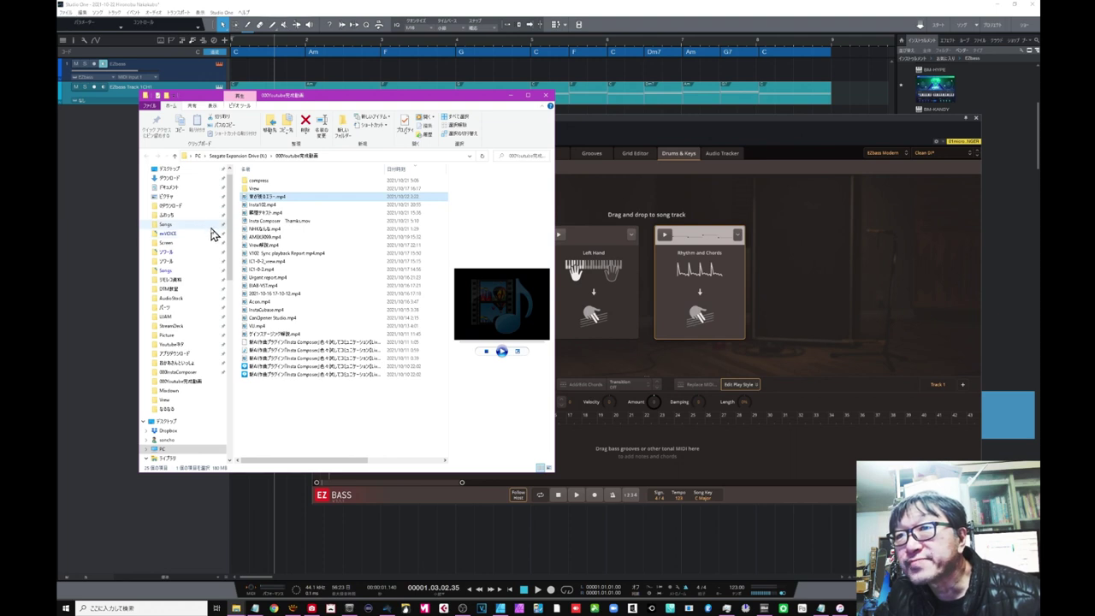
double_click(268, 188)
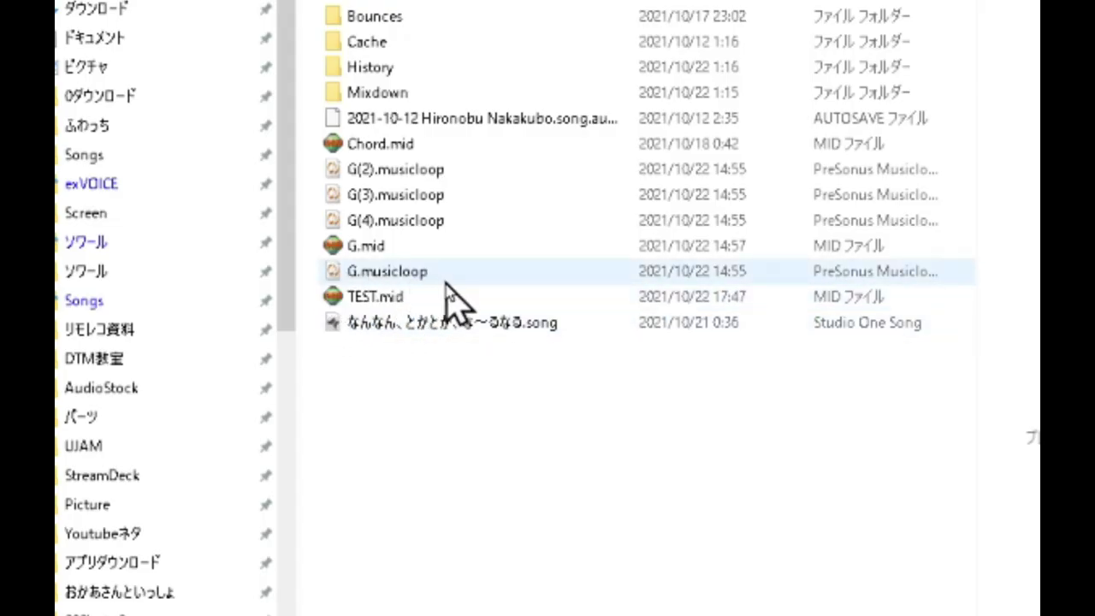
click(351, 304)
drag(349, 301, 673, 282)
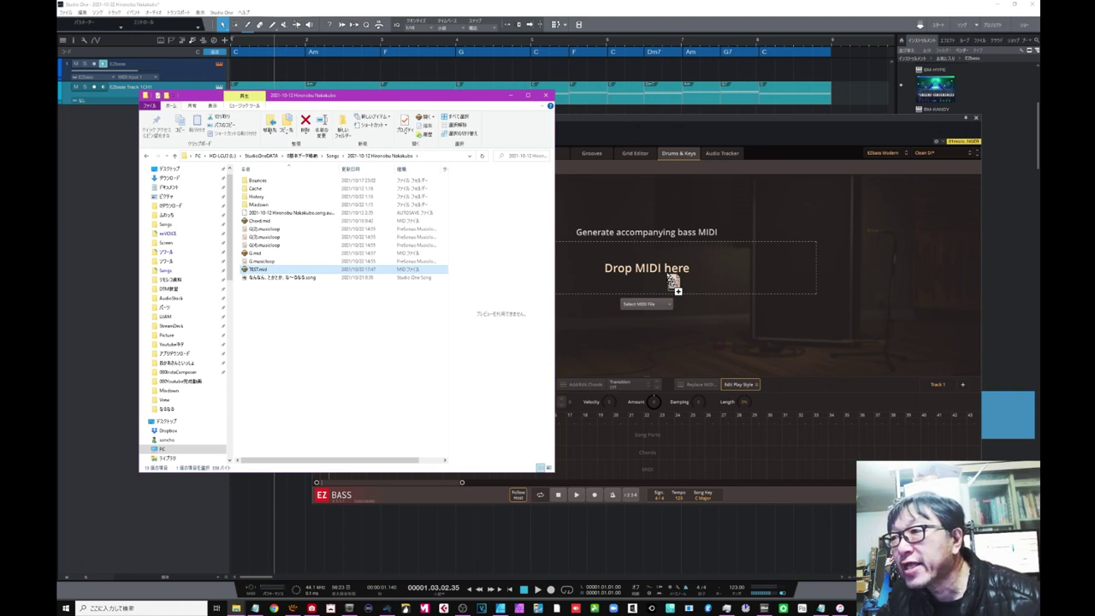
drag(672, 282, 672, 283)
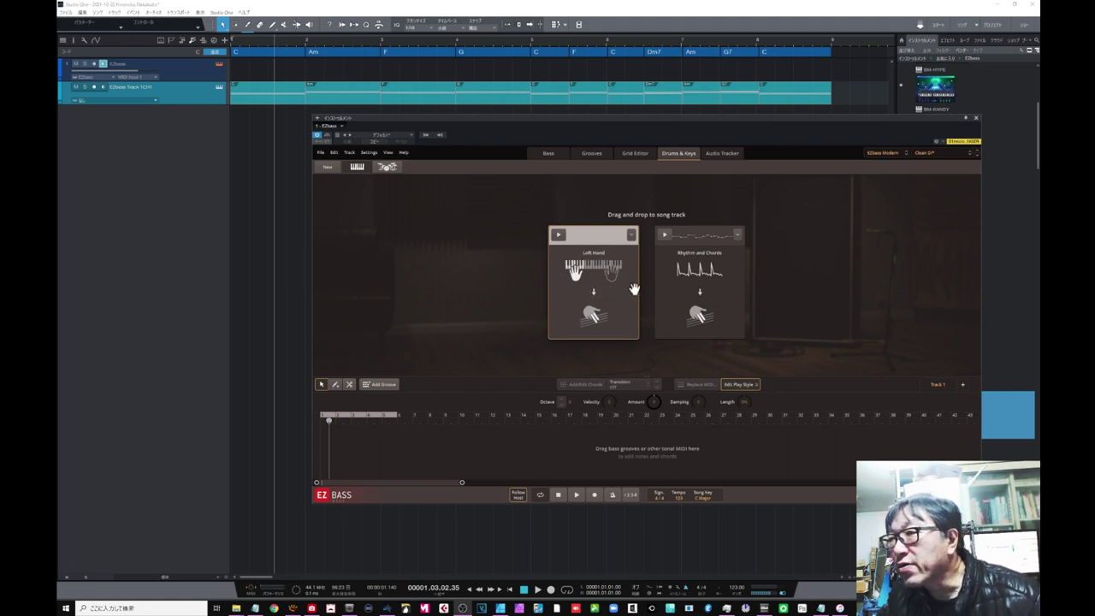
Preview the Rhythm and Chords bass part and place it at bar 1 of the EZbass song track.
click(689, 274)
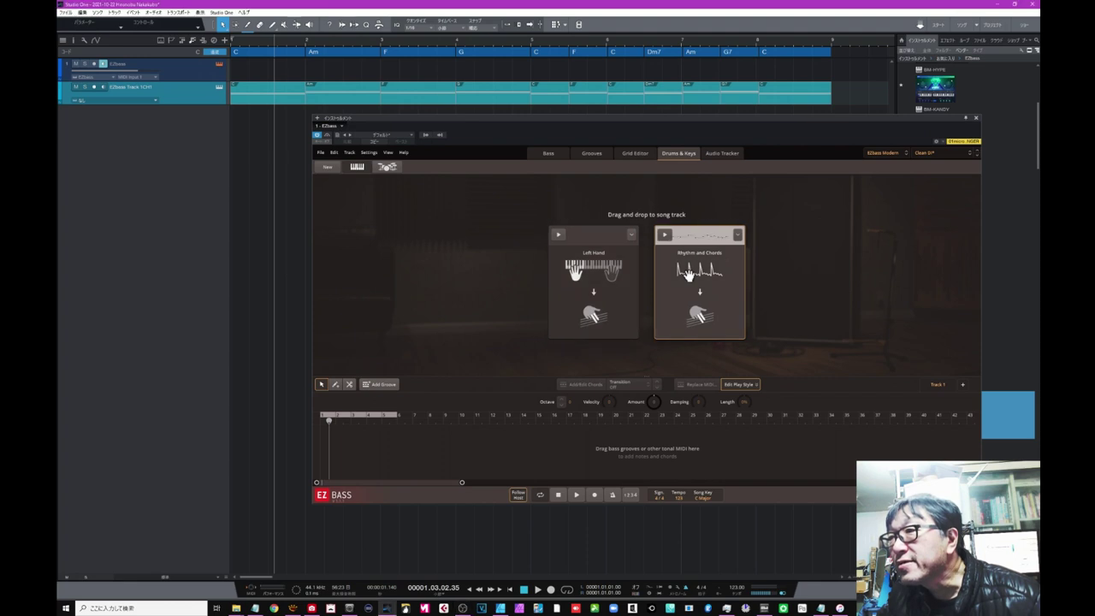
click(665, 236)
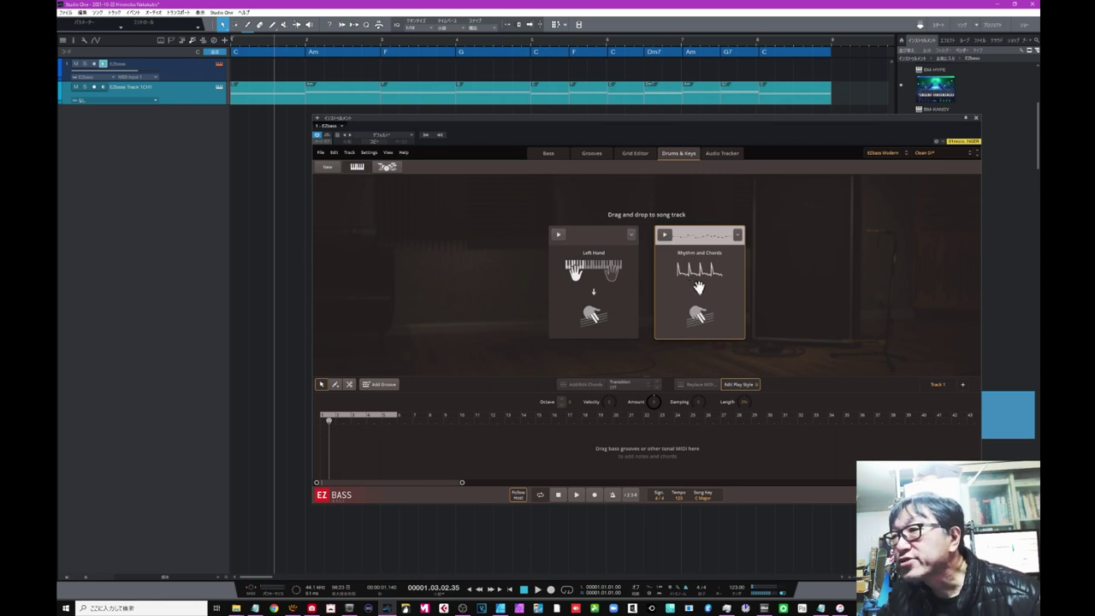
drag(699, 288, 324, 441)
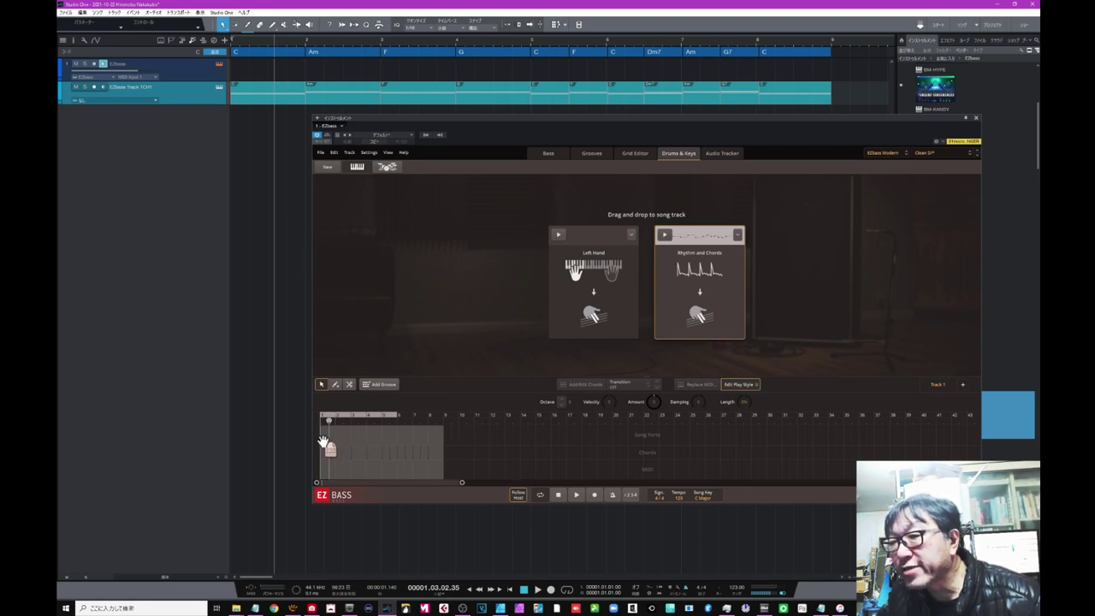
drag(323, 442, 323, 441)
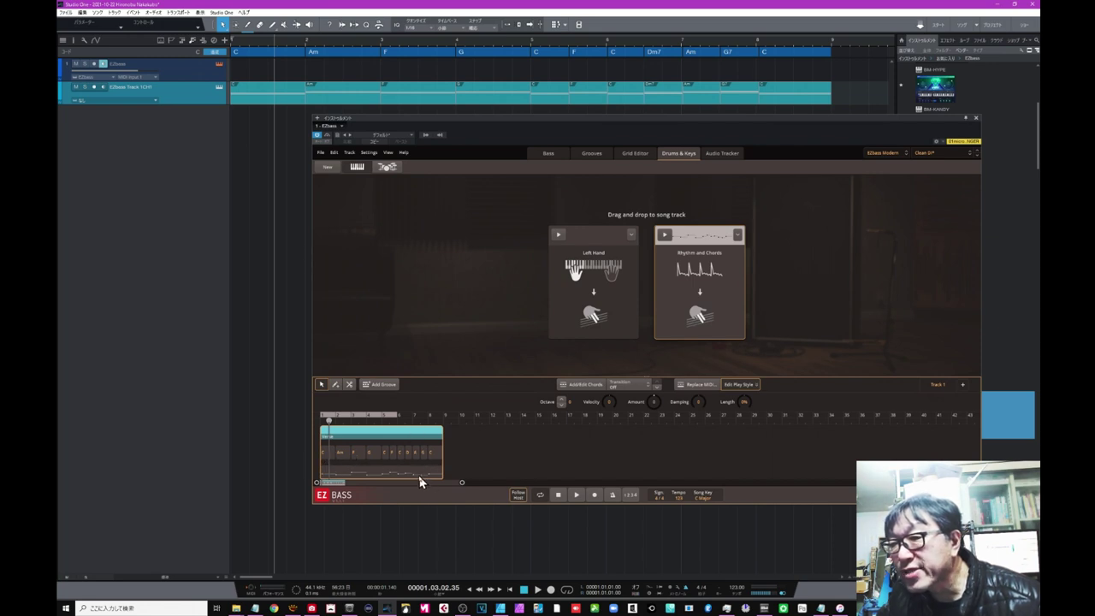
Examine the generated bass notes up close in the Grid Editor.
drag(463, 482, 366, 484)
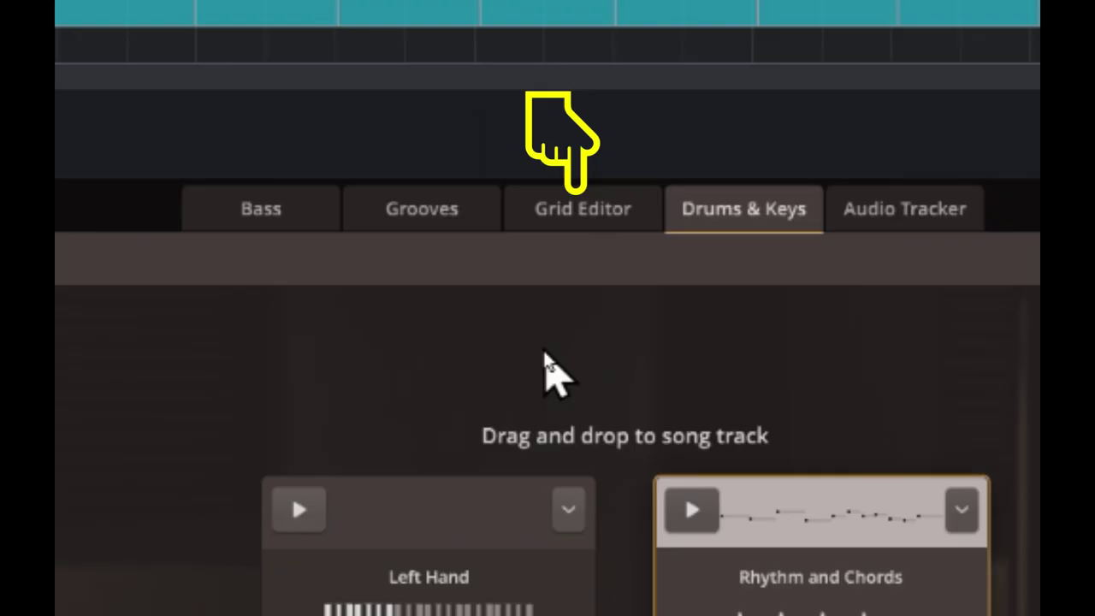
click(571, 221)
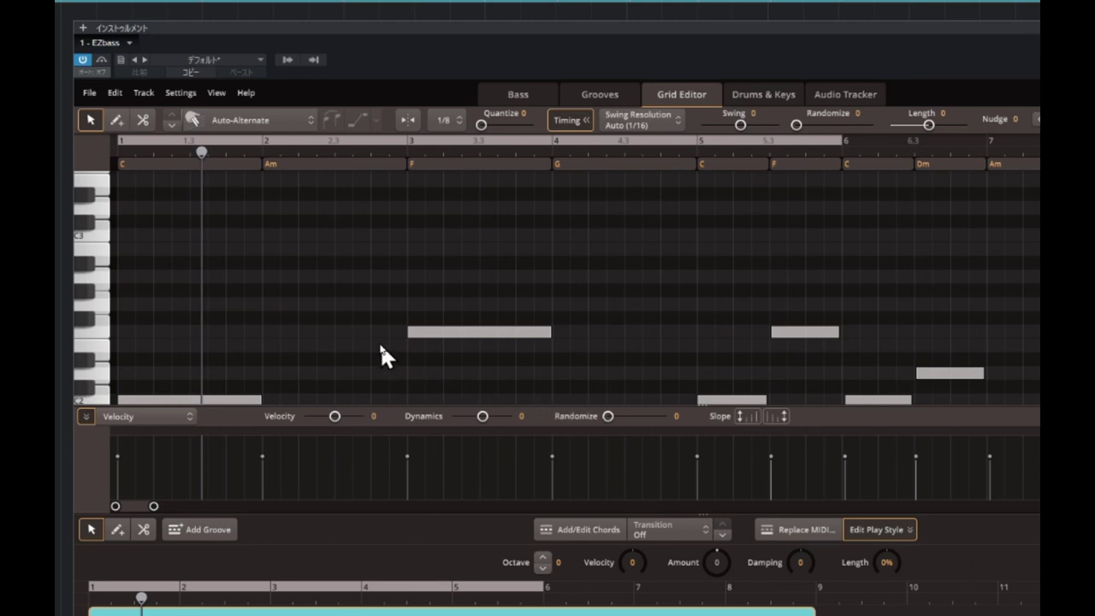
scroll(379, 335, down, 3)
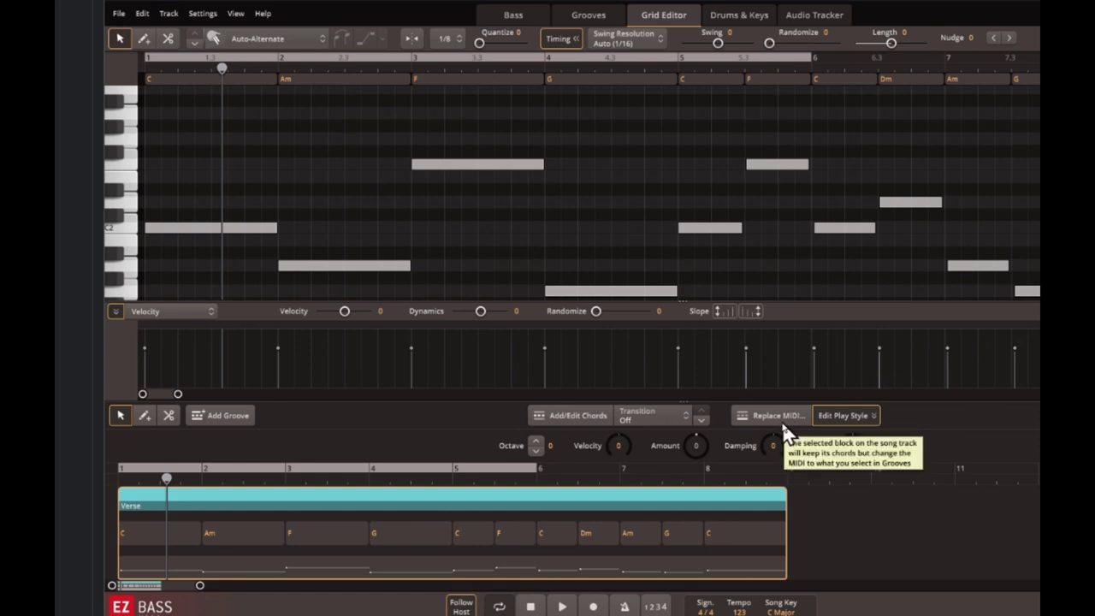
Start replacing the Verse block's MIDI and filter the grooves by the Pop/Rock genre.
click(782, 418)
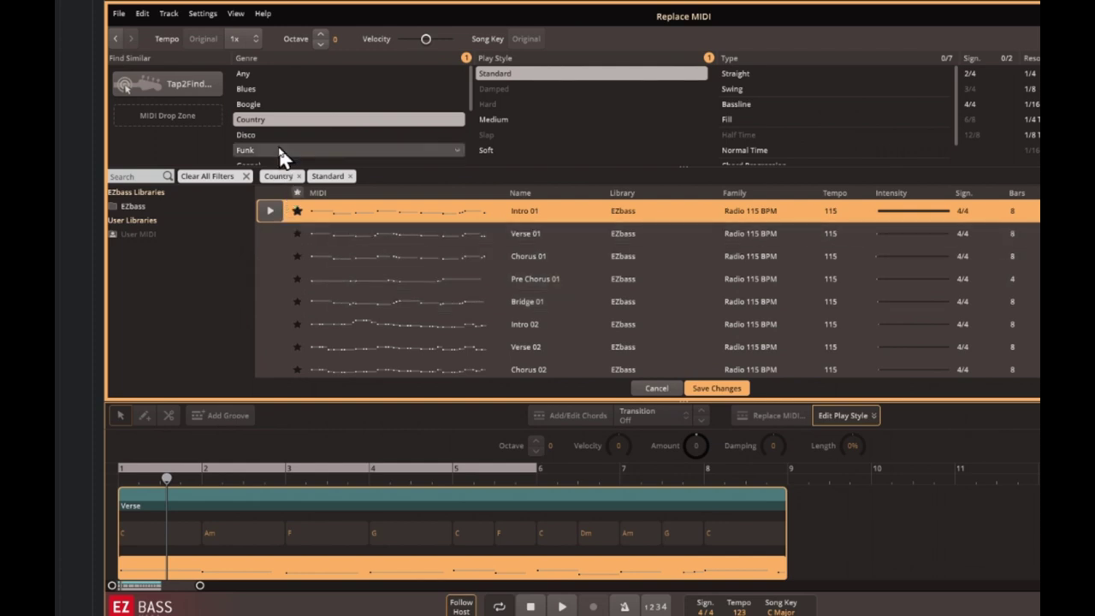
scroll(273, 119, down, 2)
scroll(273, 115, down, 3)
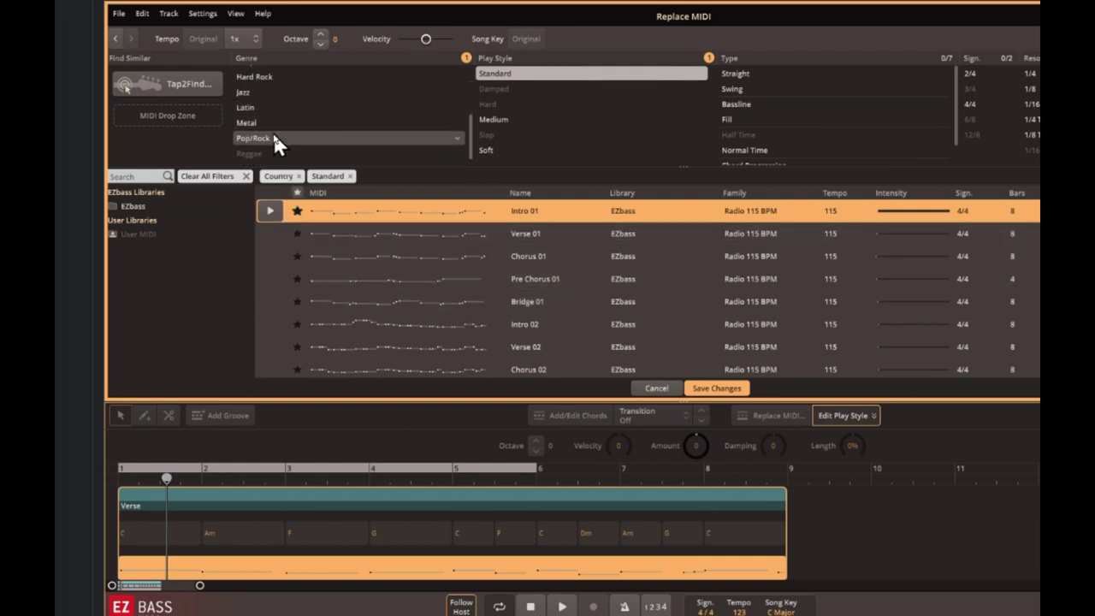
click(272, 138)
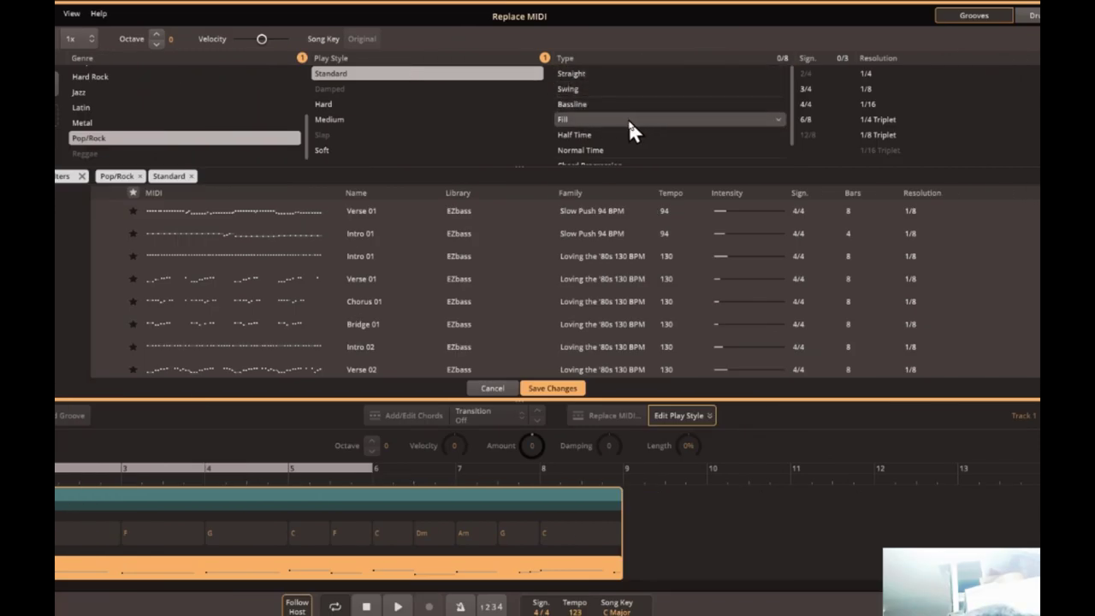
Narrow the replacement grooves to type Straight, signature 4/4 and resolution 1/8.
click(606, 77)
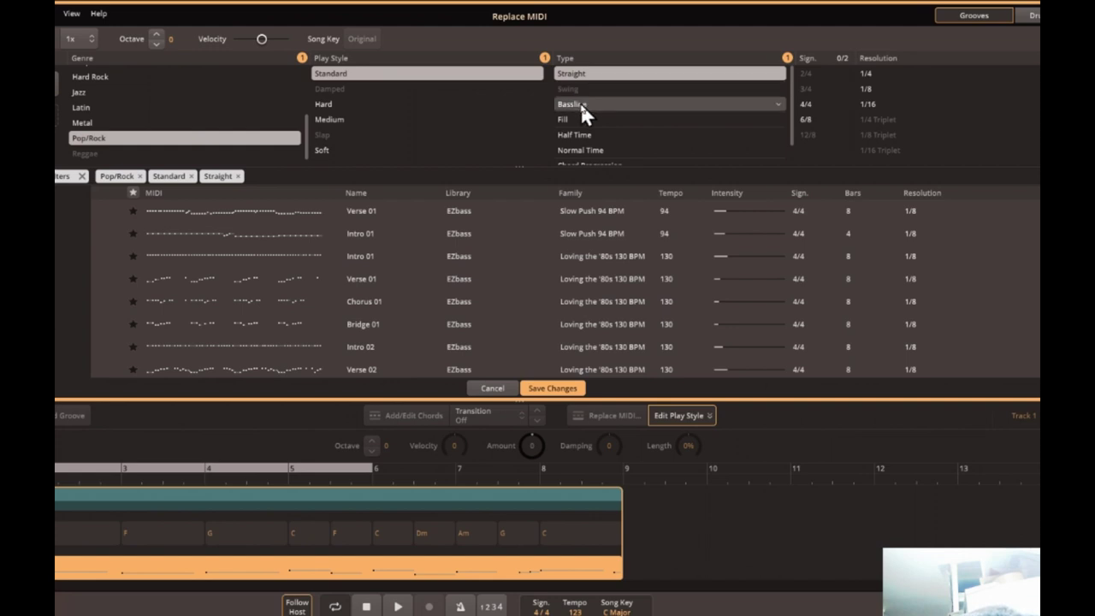
click(580, 102)
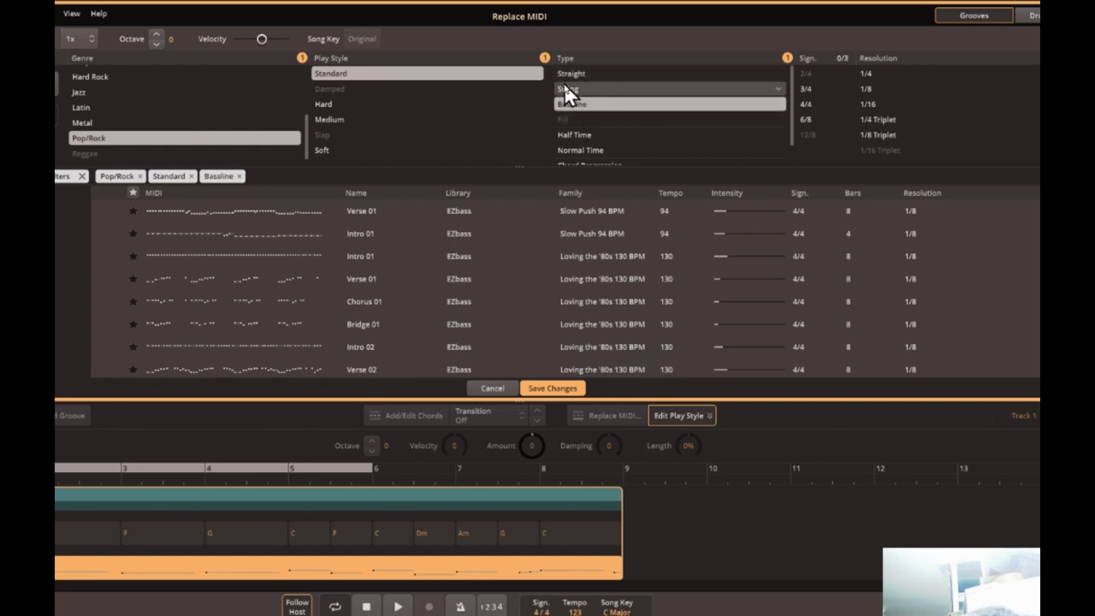
click(576, 75)
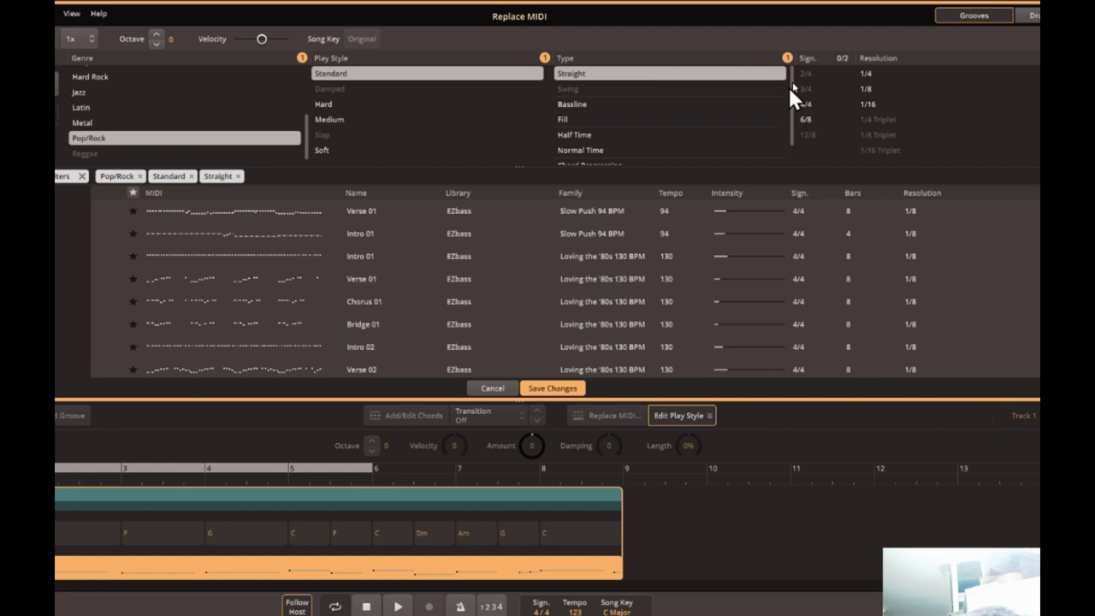
click(809, 105)
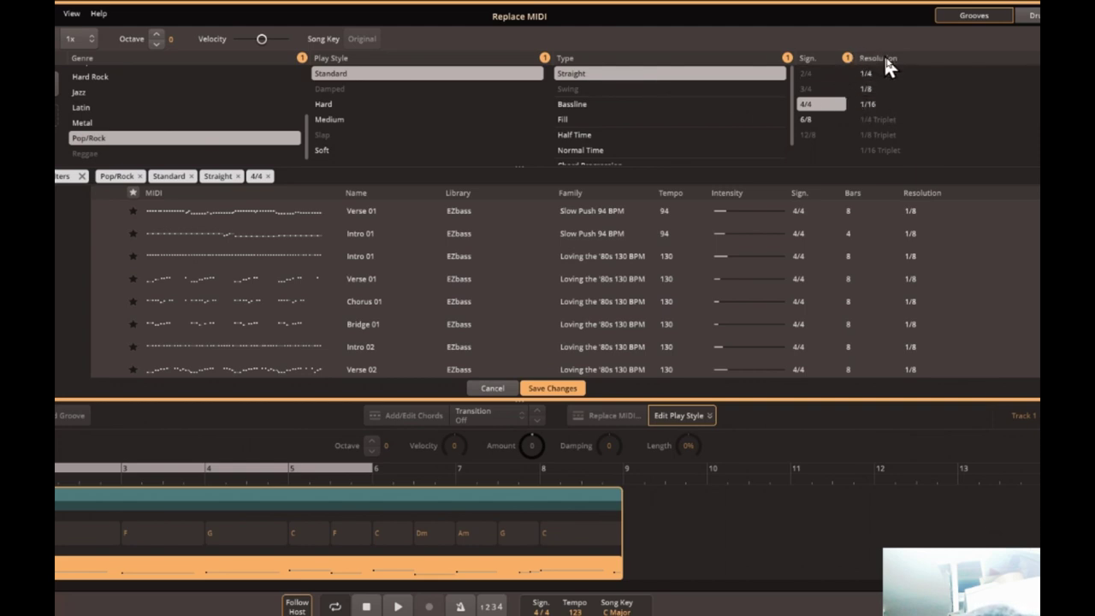
click(881, 90)
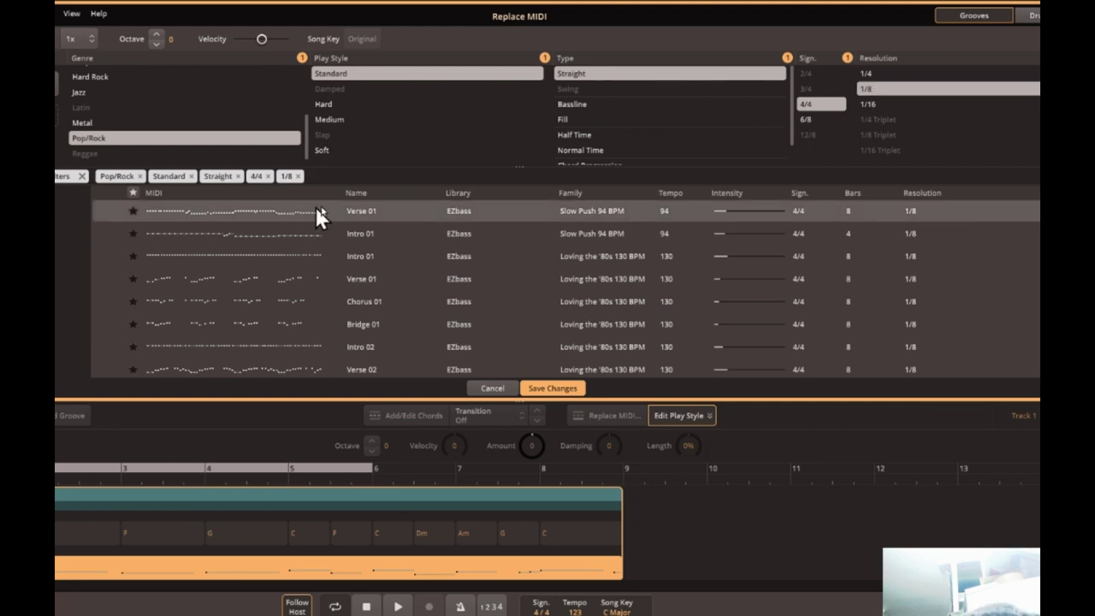
click(881, 90)
click(880, 90)
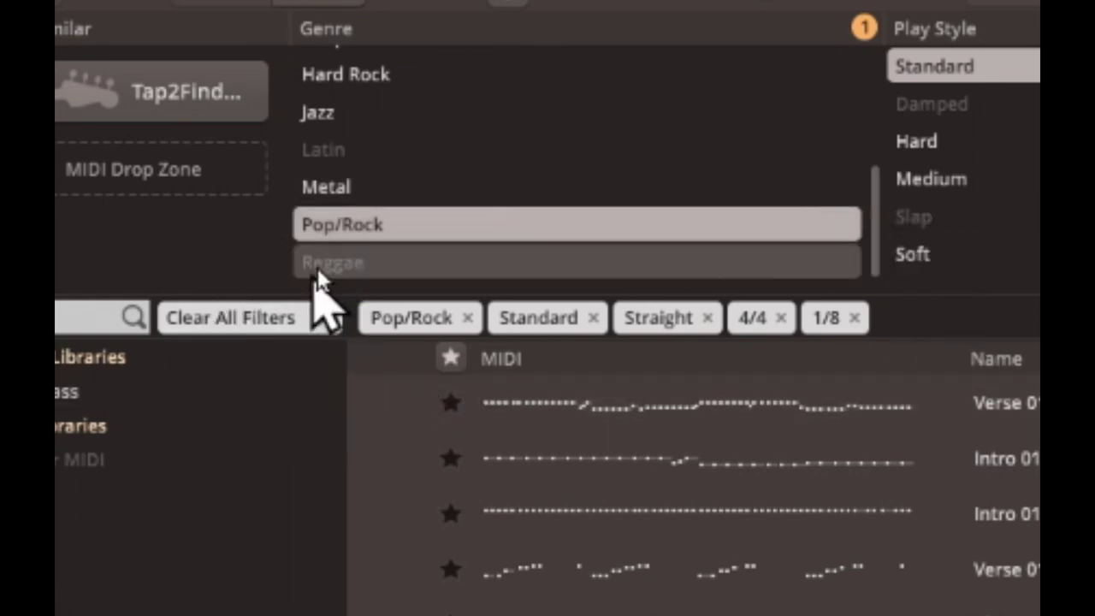
Remove the 1/8 resolution and 4/4 signature filters and audition several Pop/Rock grooves for the Verse block, ending on Verse 02.
click(824, 329)
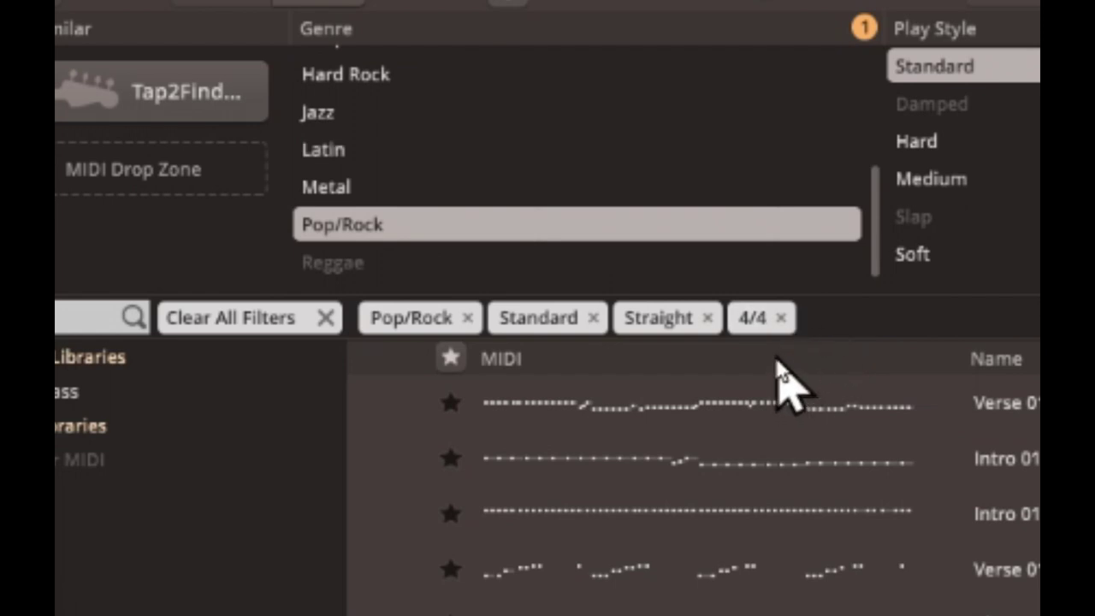
click(780, 317)
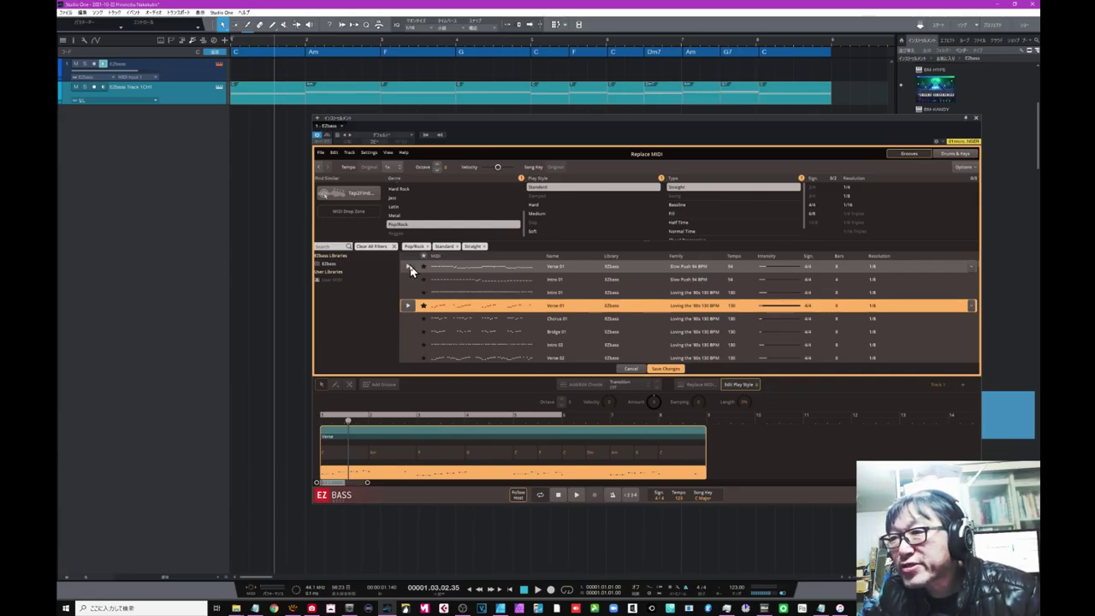
click(411, 269)
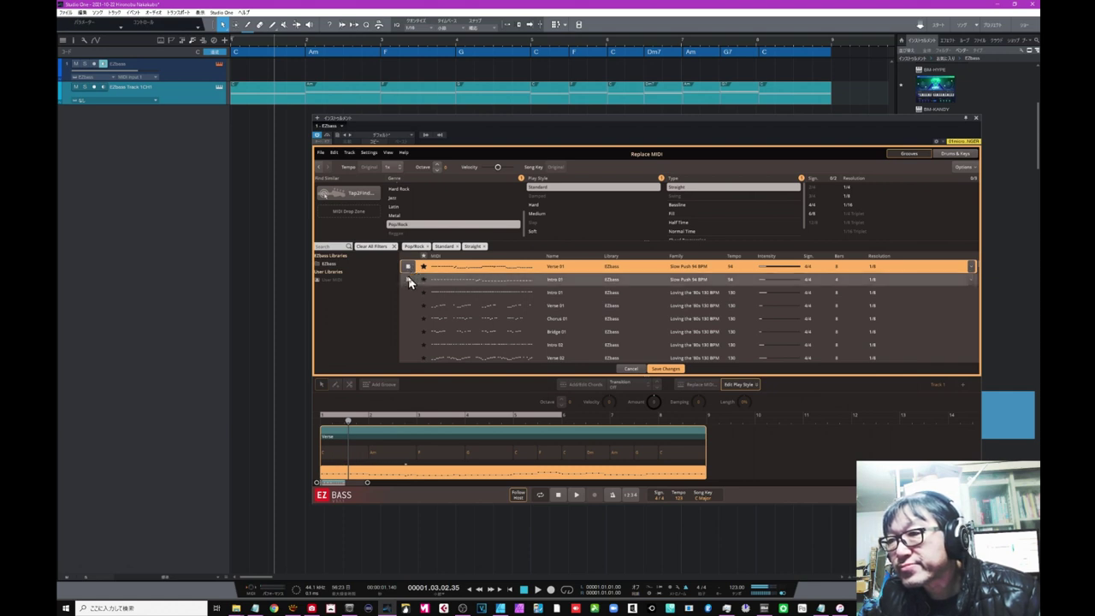
click(409, 280)
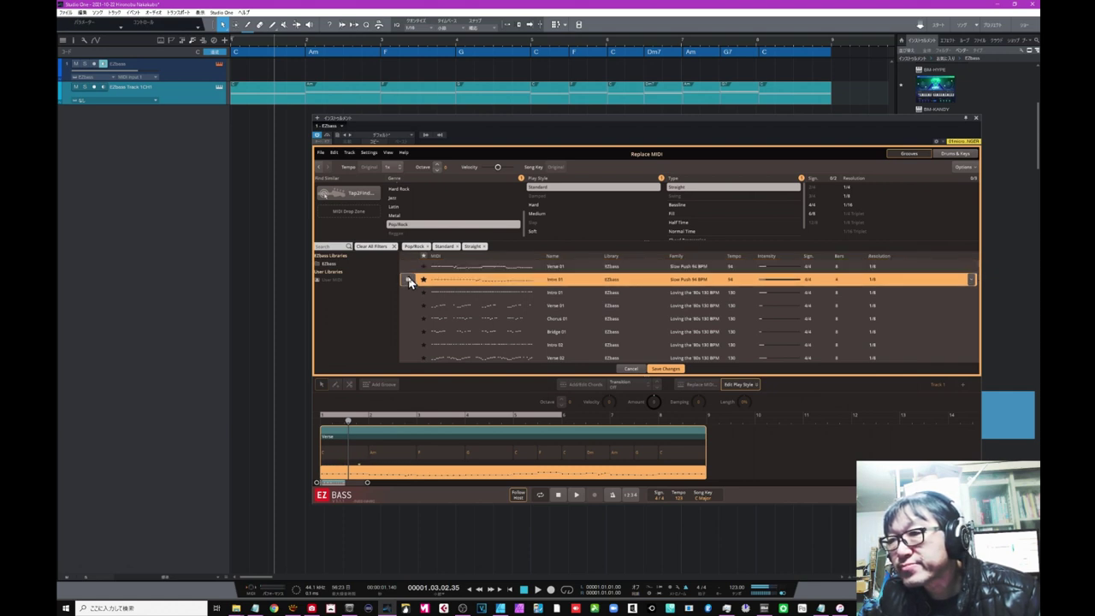
click(414, 332)
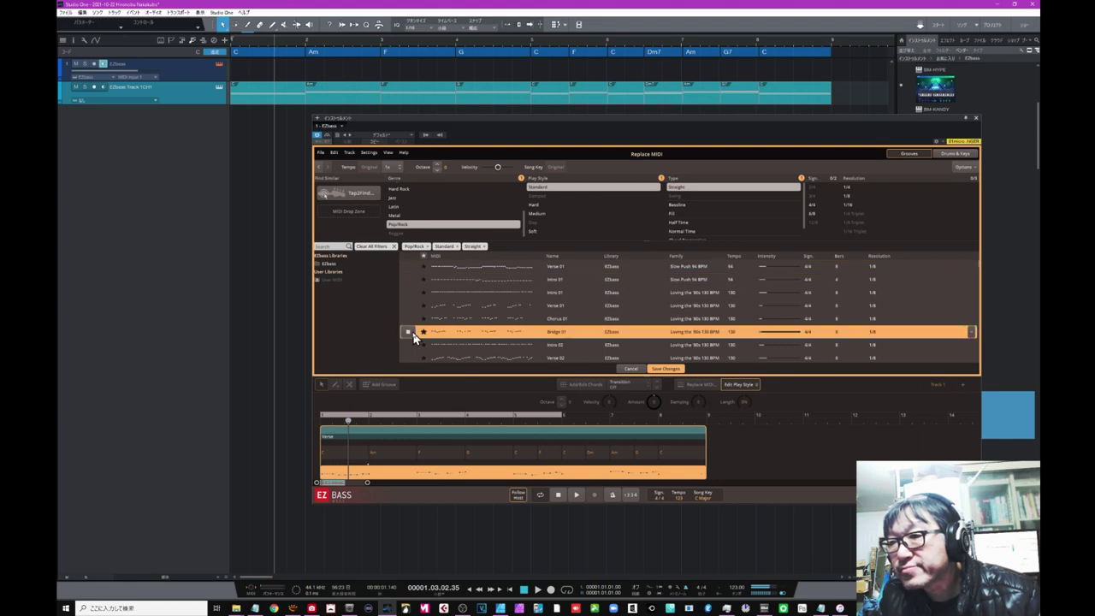
scroll(414, 337, down, 1)
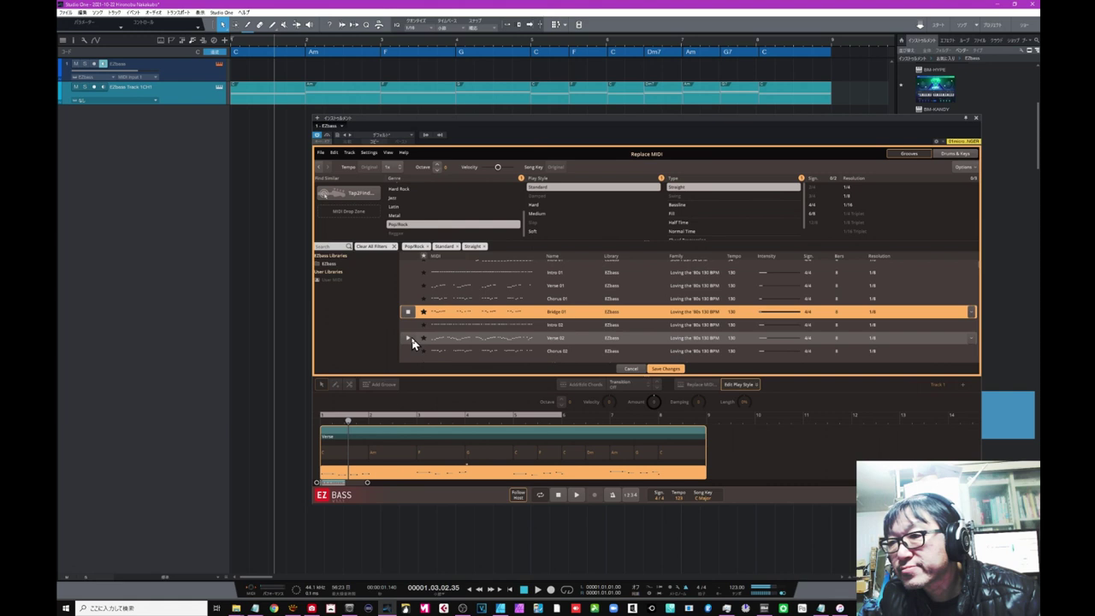
click(411, 337)
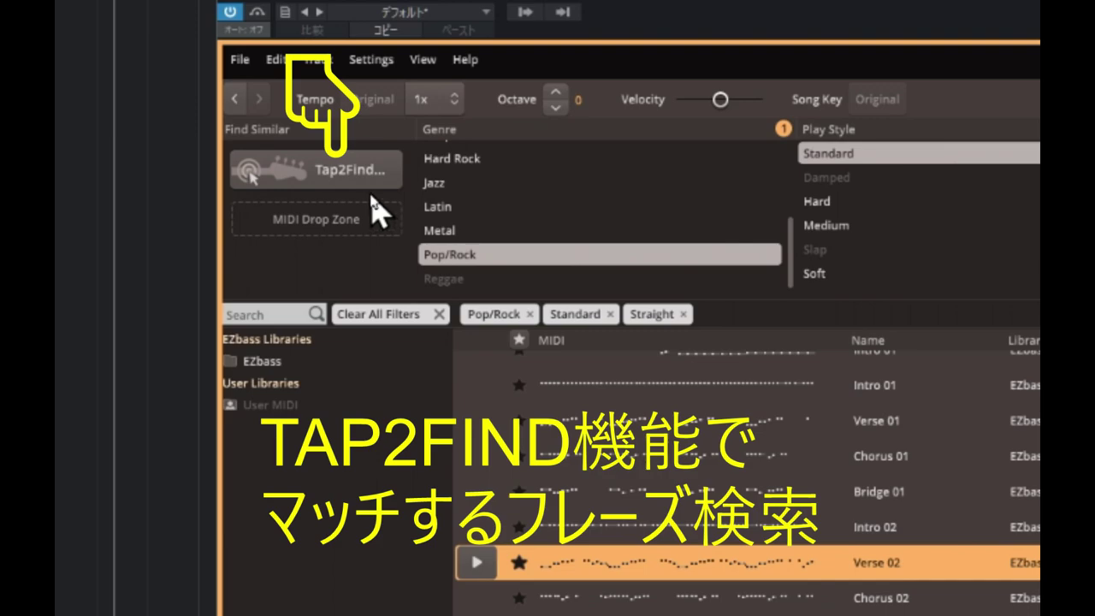
click(369, 175)
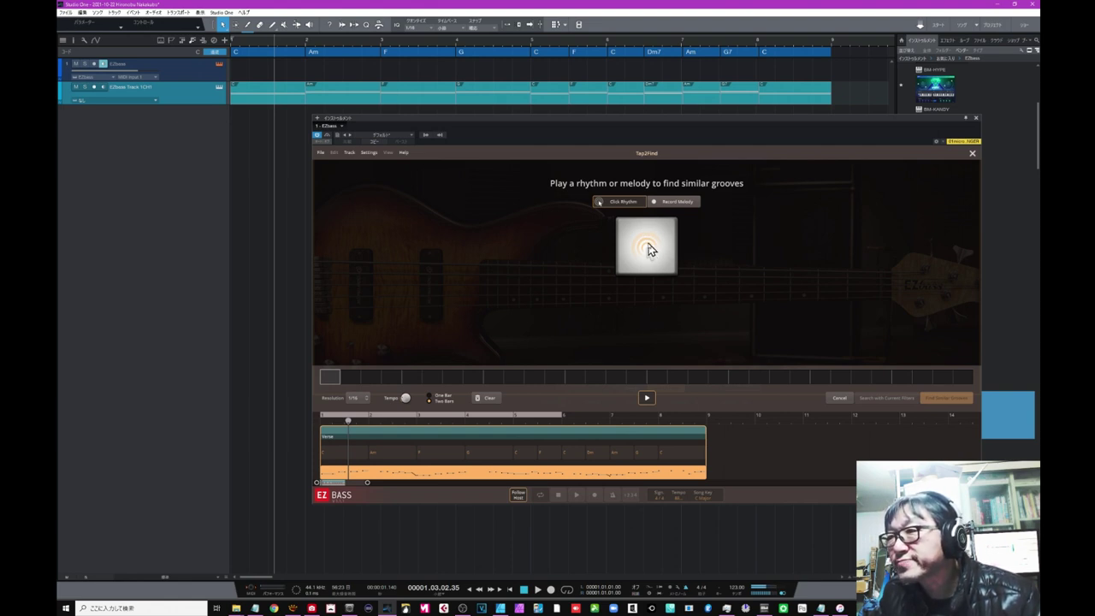
click(647, 251)
click(647, 250)
click(647, 251)
click(647, 250)
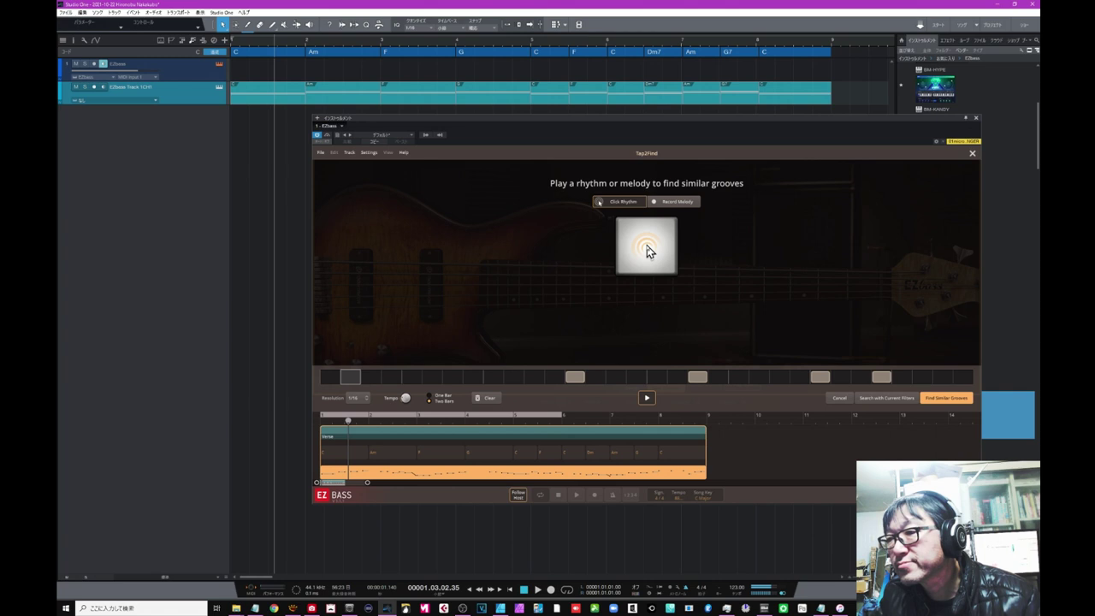
click(647, 250)
click(648, 251)
click(648, 250)
click(647, 251)
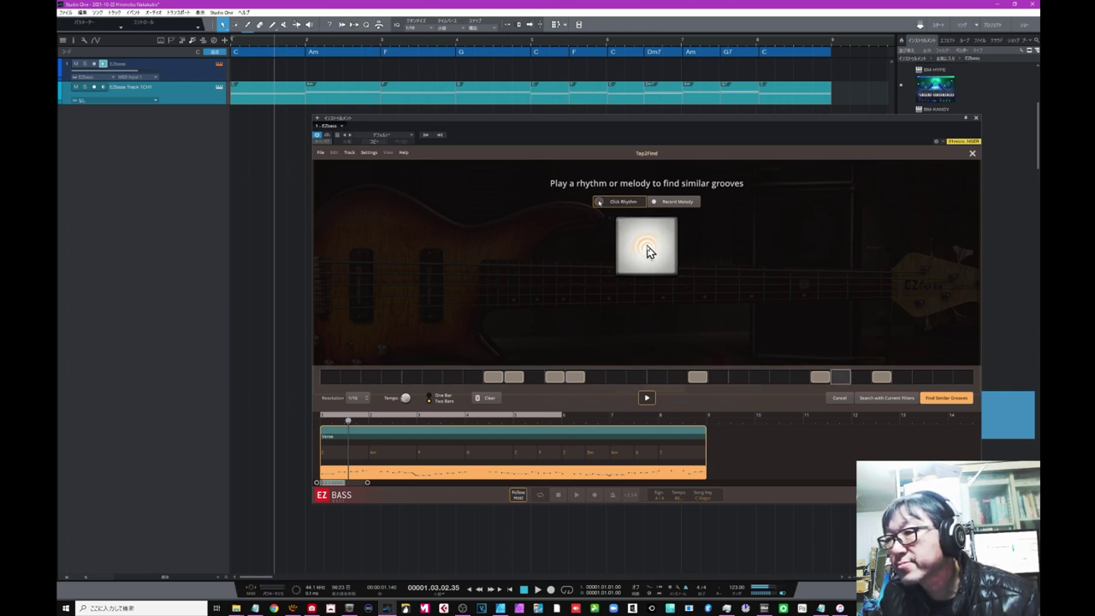
click(647, 251)
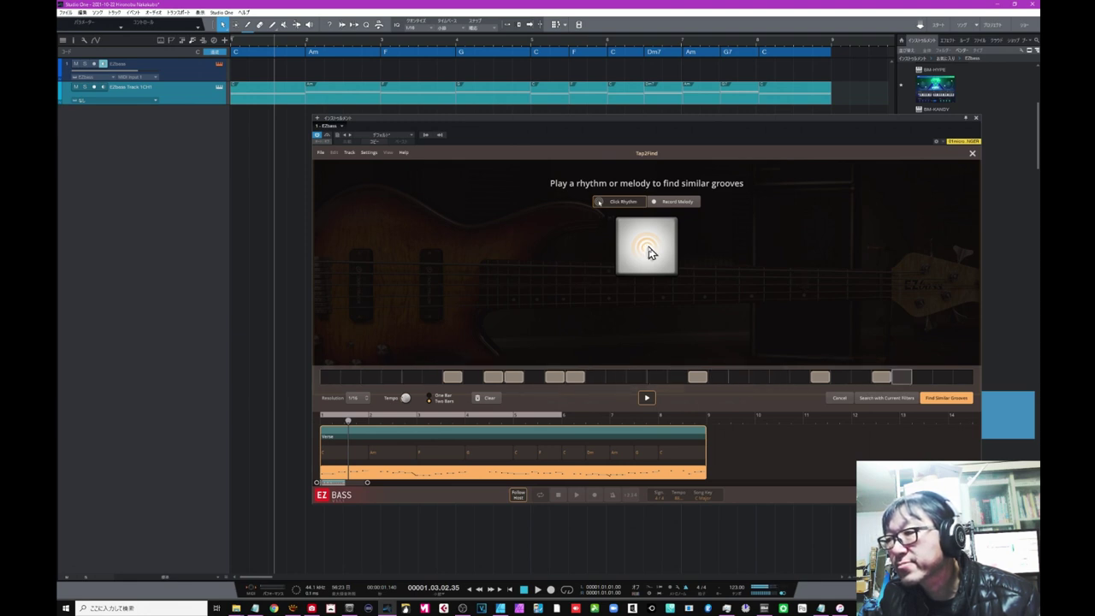
click(647, 250)
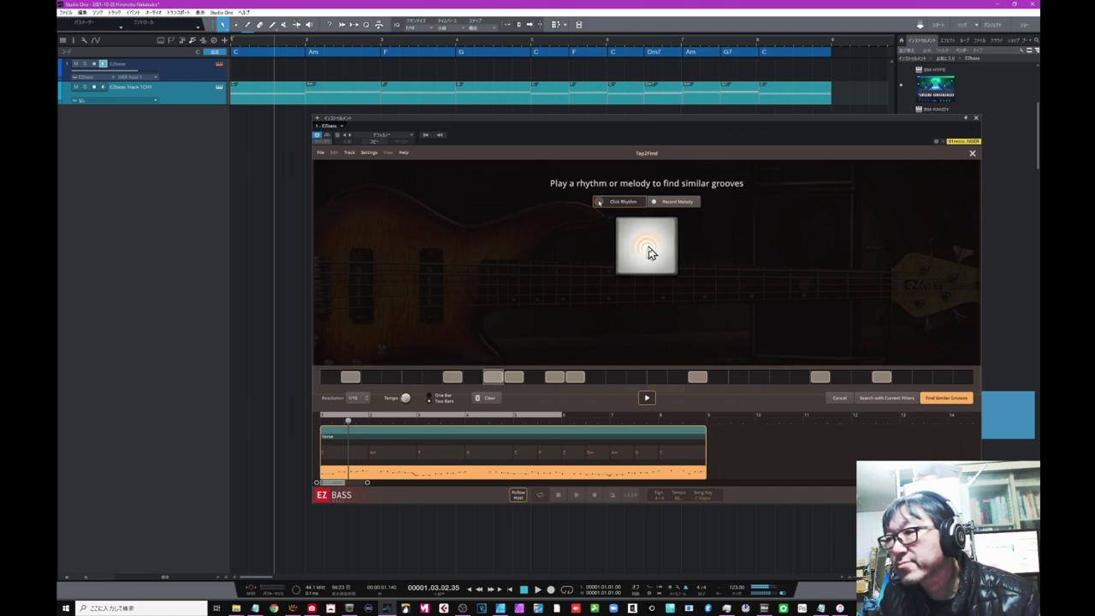
click(647, 251)
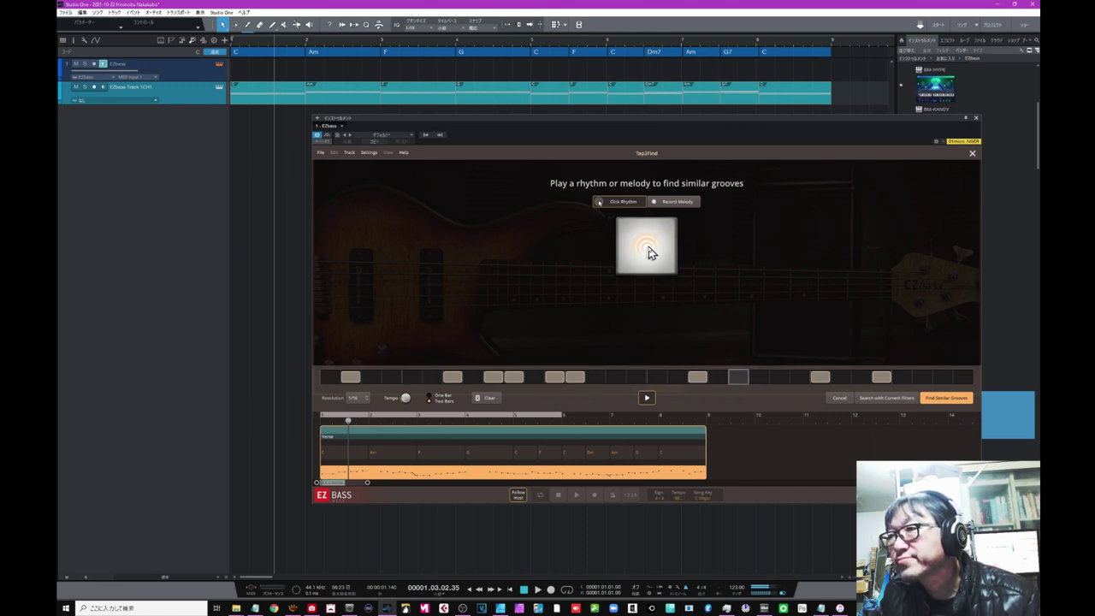
click(645, 399)
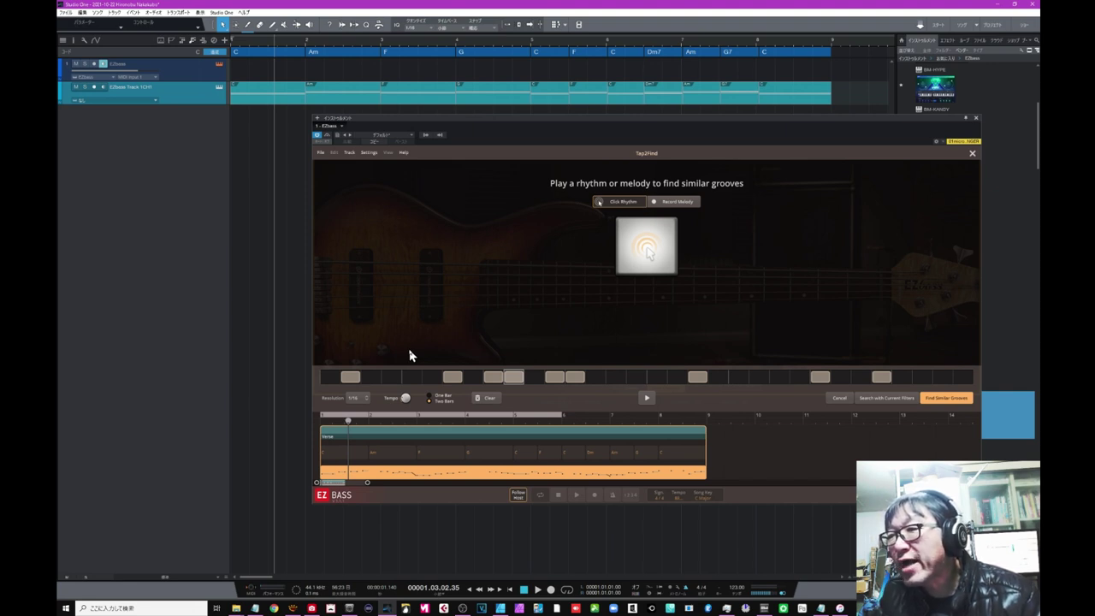
click(840, 397)
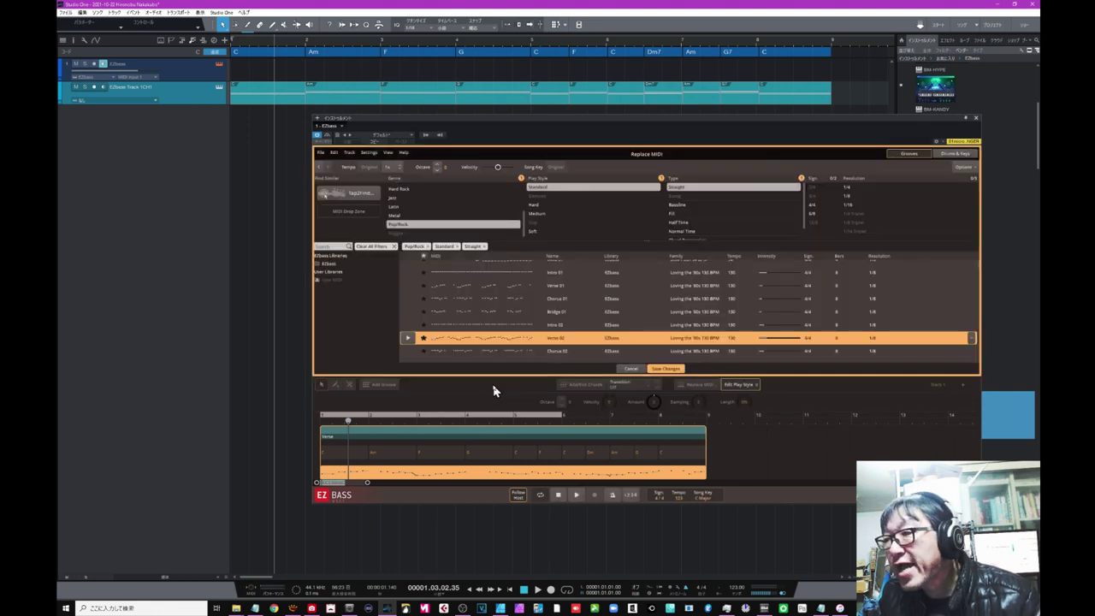
Start a new Tap2Find rhythm search and lower its tempo.
click(366, 199)
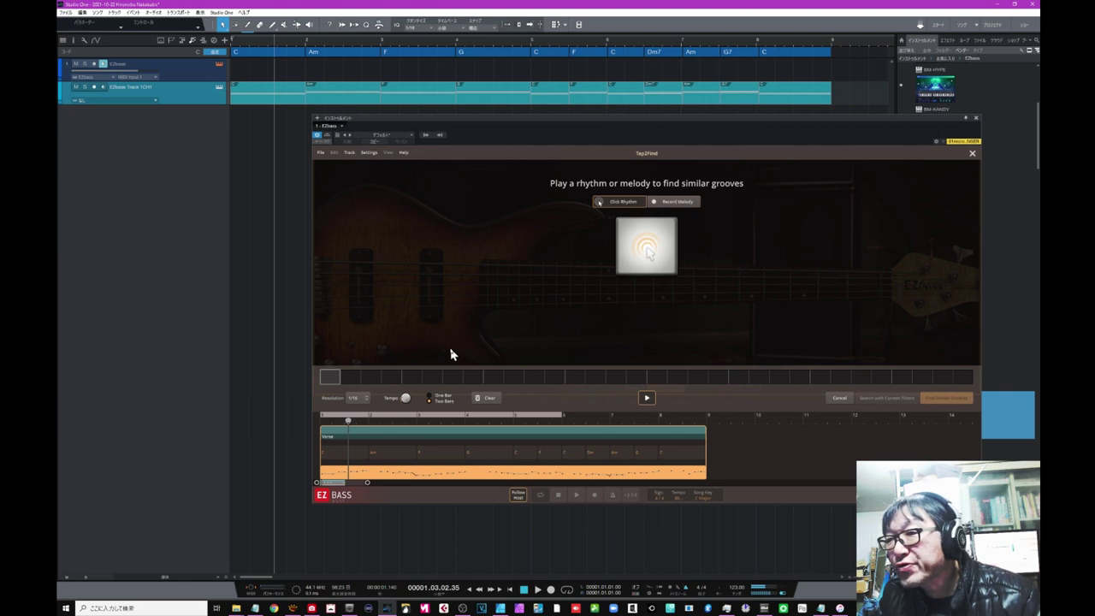
click(407, 400)
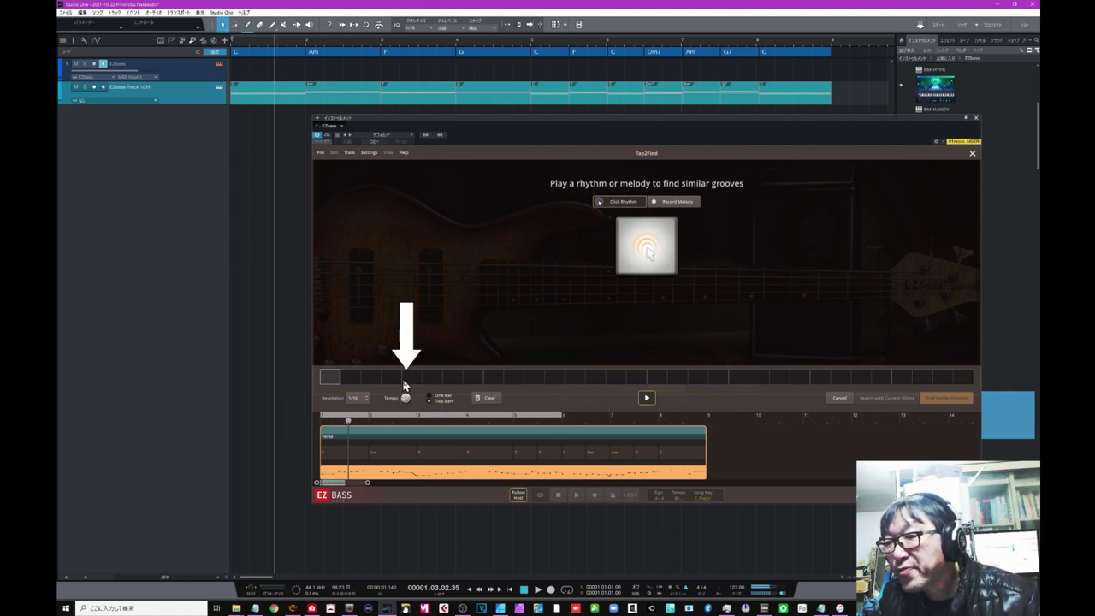
drag(406, 399, 412, 417)
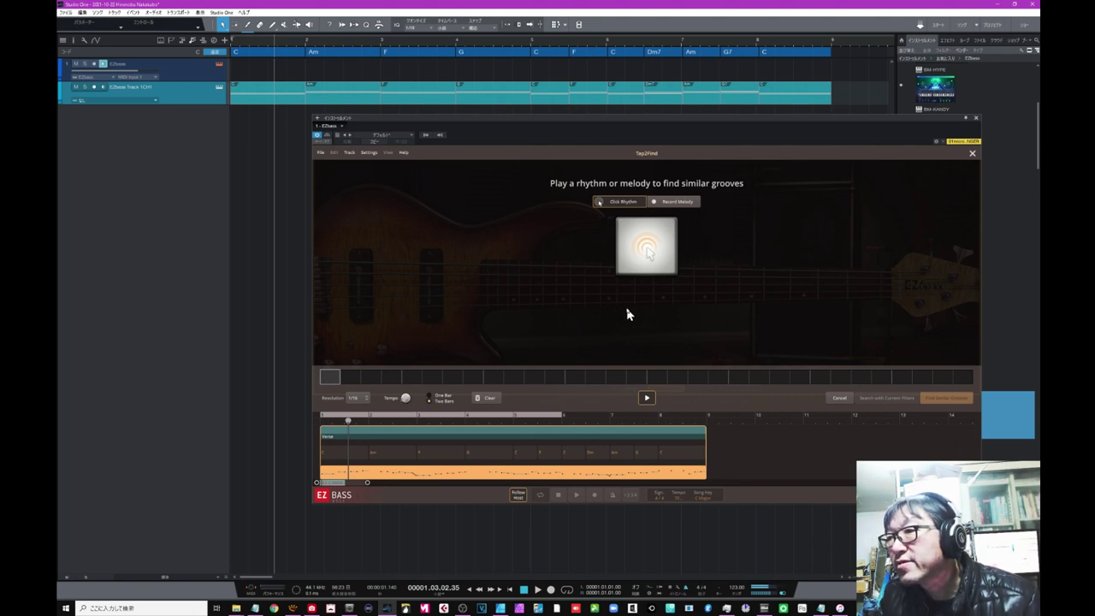
Tap a rough bass rhythm into the two-bar Tap2Find grid and stop its playback.
click(645, 262)
click(645, 262)
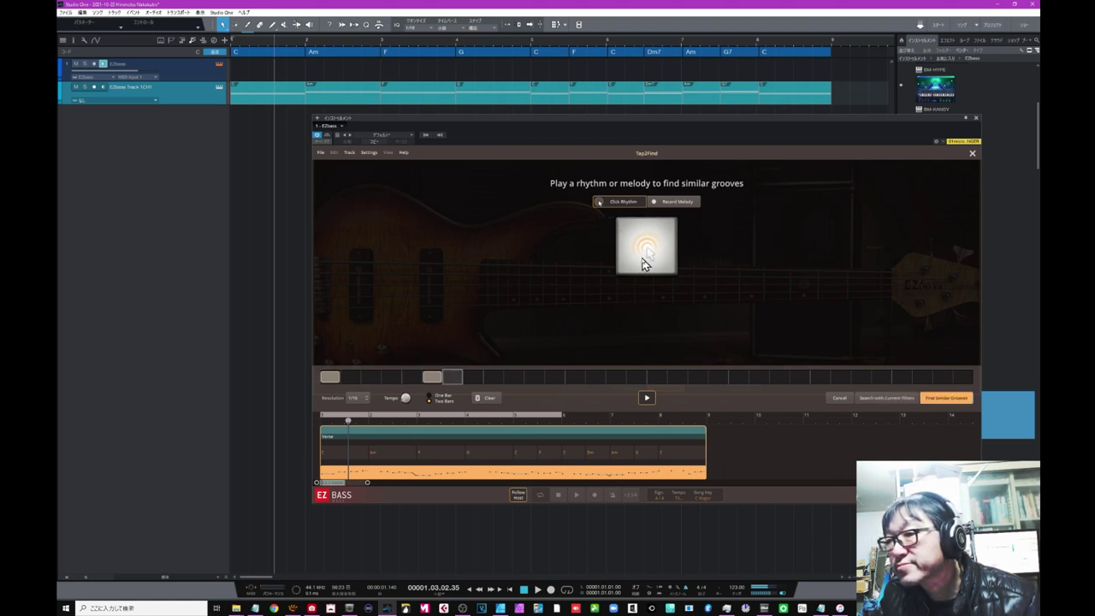
click(646, 262)
click(646, 262)
click(645, 262)
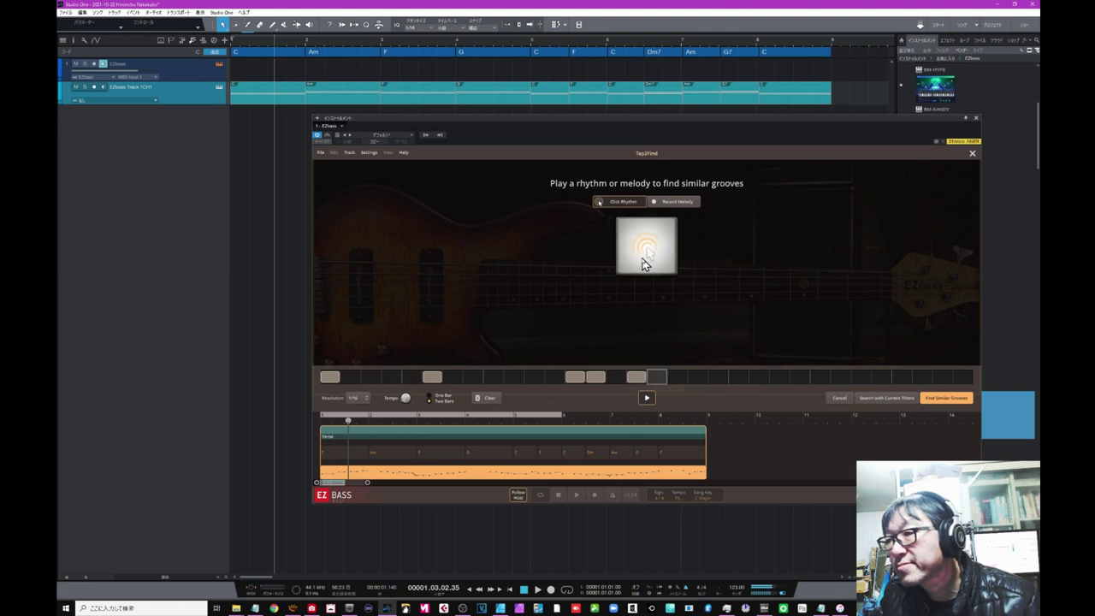
click(646, 262)
click(646, 262)
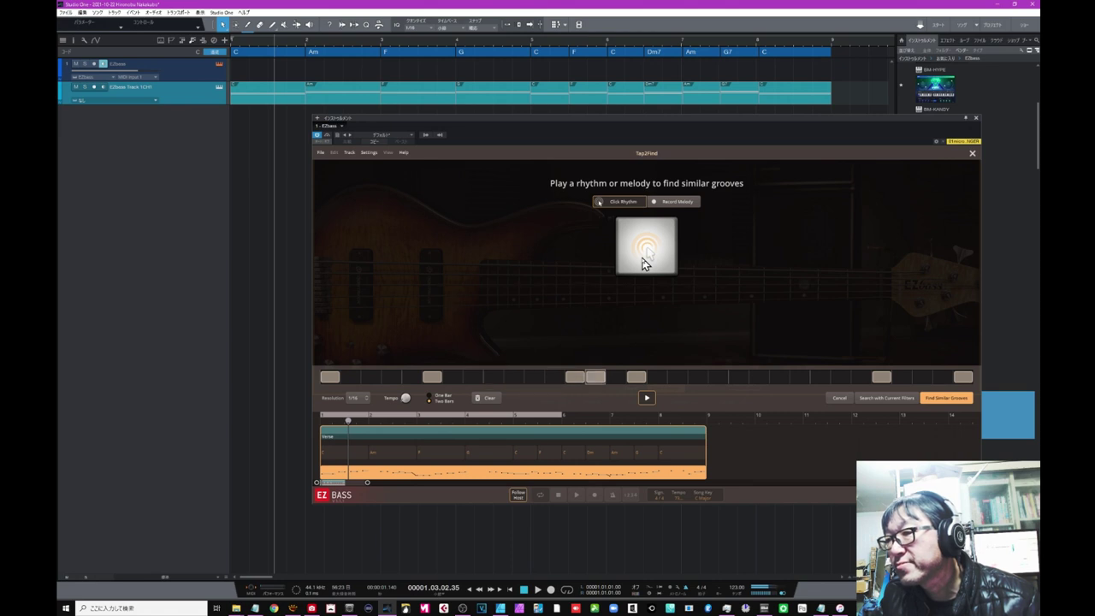
click(645, 262)
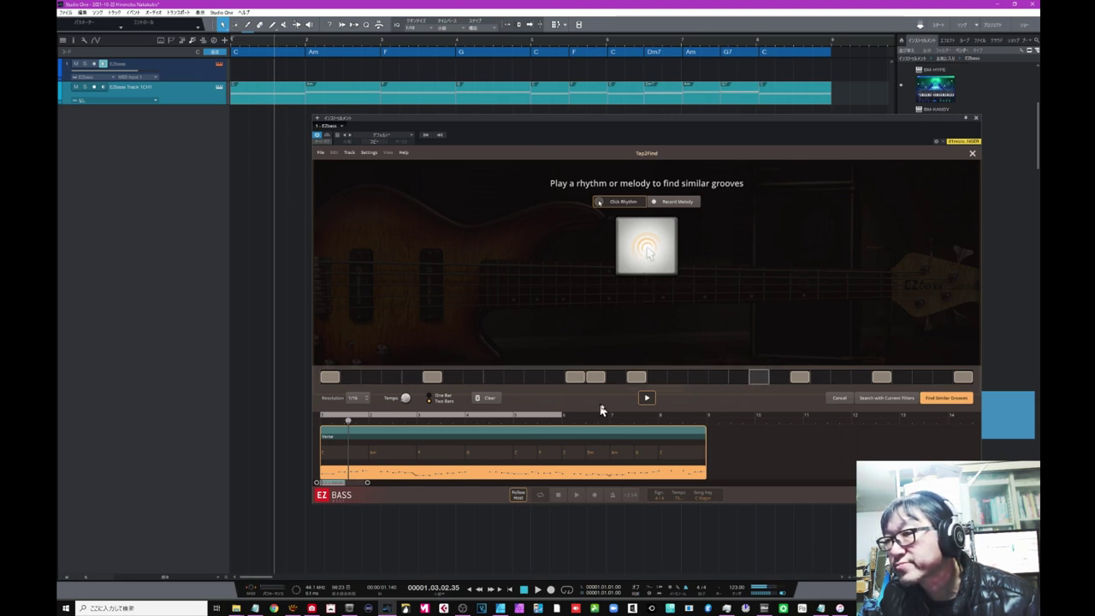
click(645, 399)
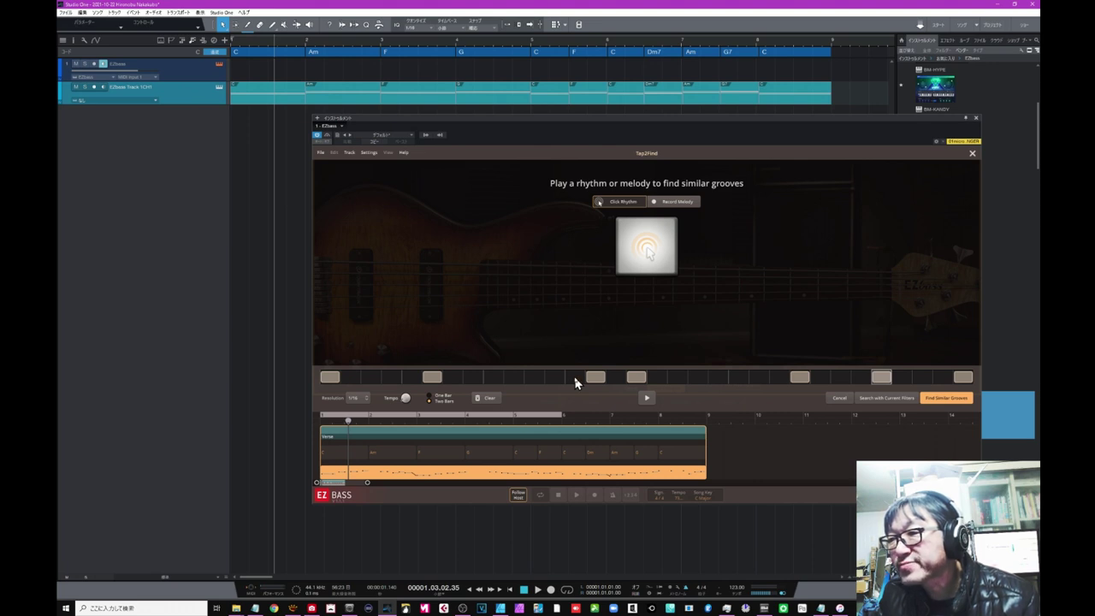
Rearrange the first half of the rhythm grid to hits on beats 1 to 4, with beat 4 lengthened, plus beat 1 of bar two.
click(595, 377)
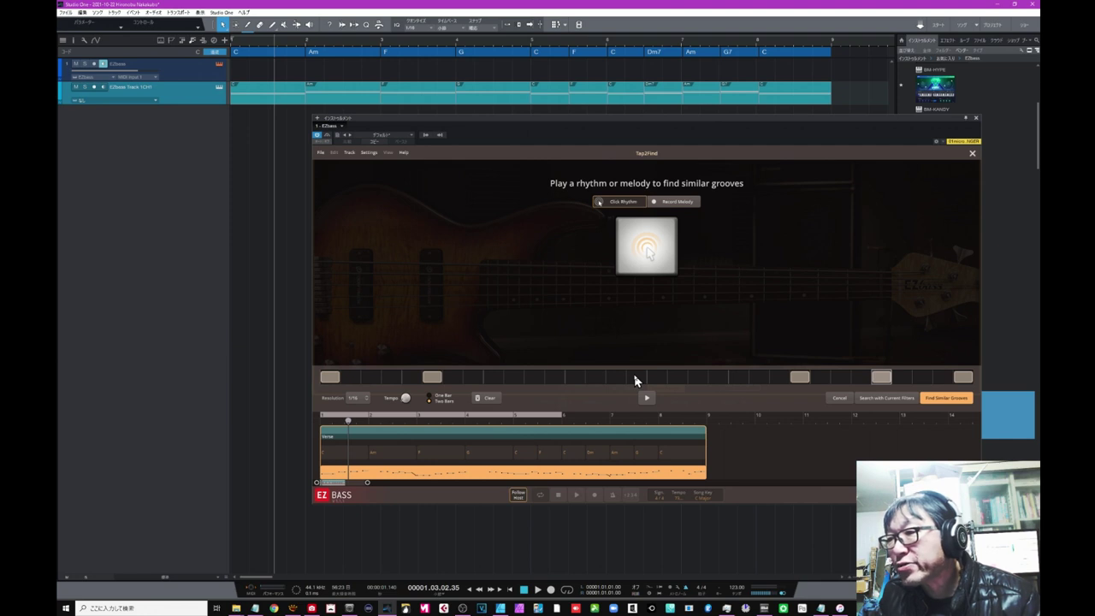
click(655, 380)
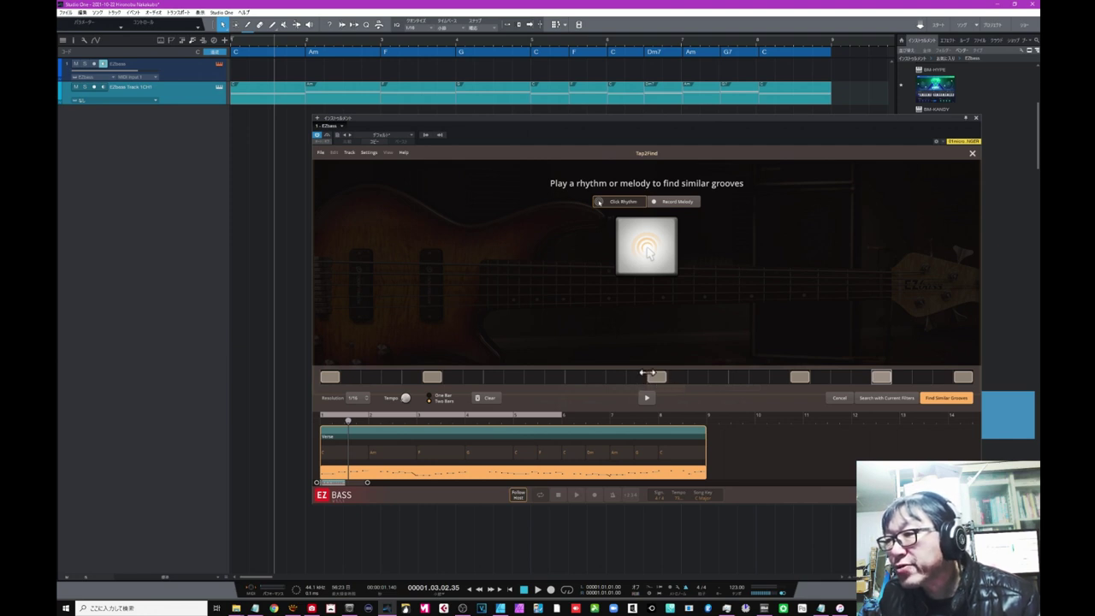
click(495, 380)
click(437, 380)
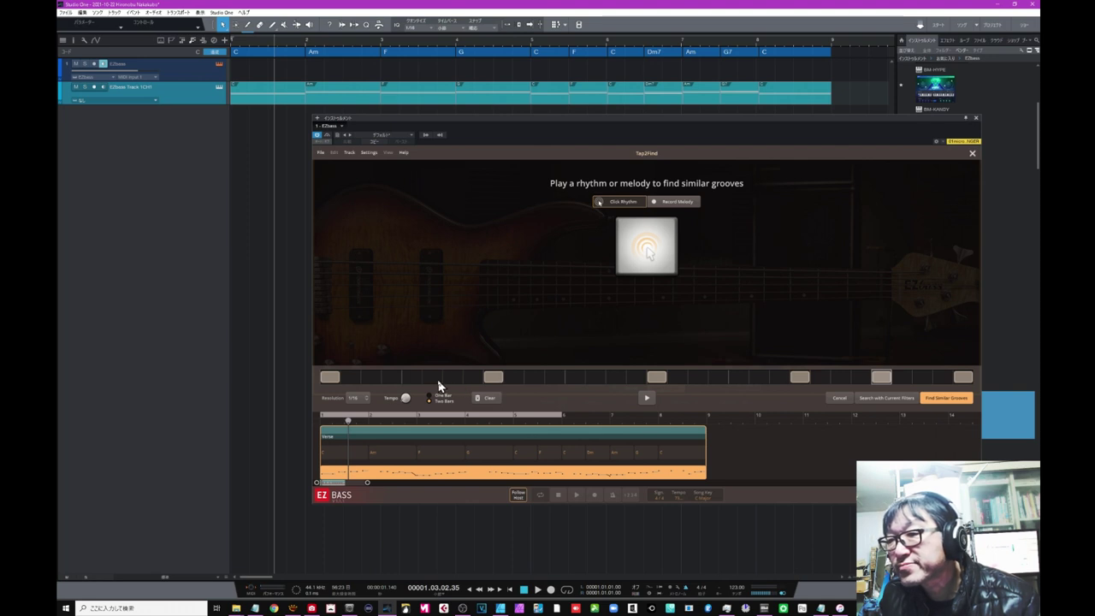
click(413, 381)
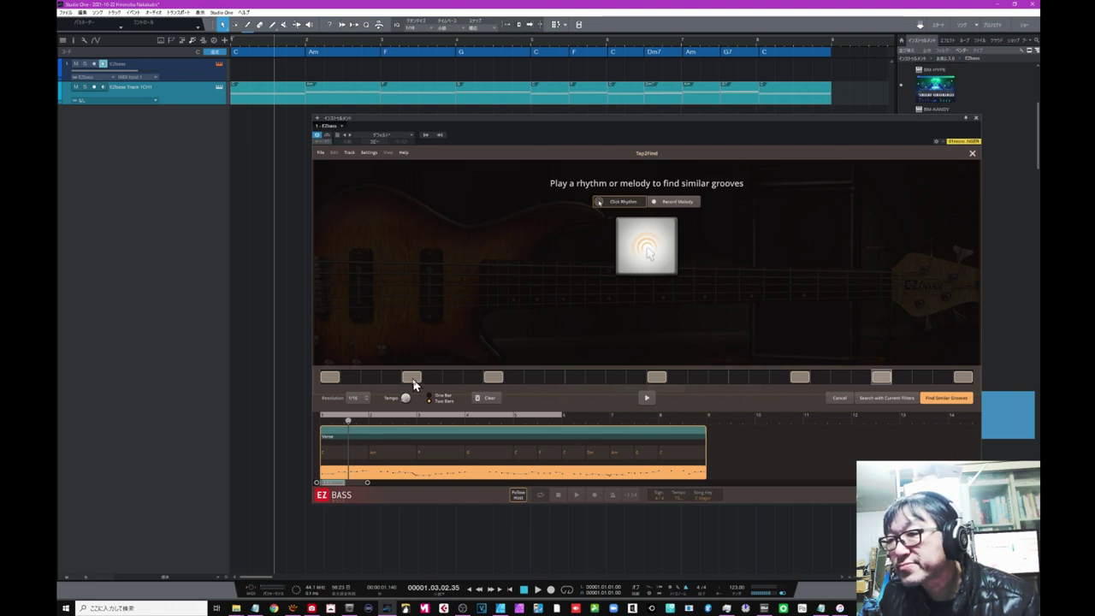
click(568, 378)
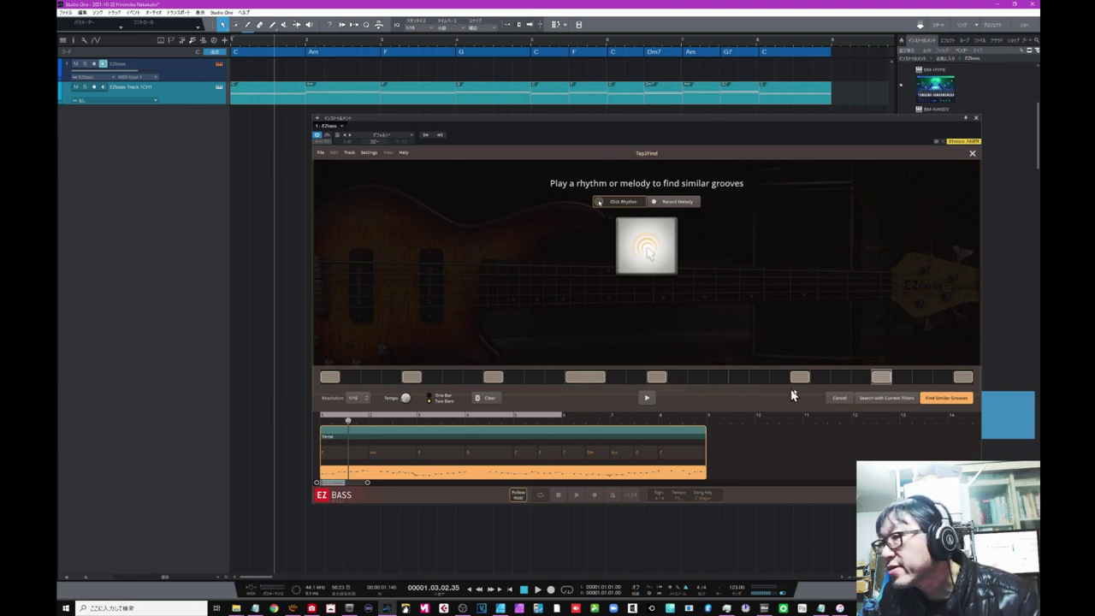
Rearrange the rest of bar two to hits on beats 2, 3 and 4 and the eighth note after beat 4.
click(736, 379)
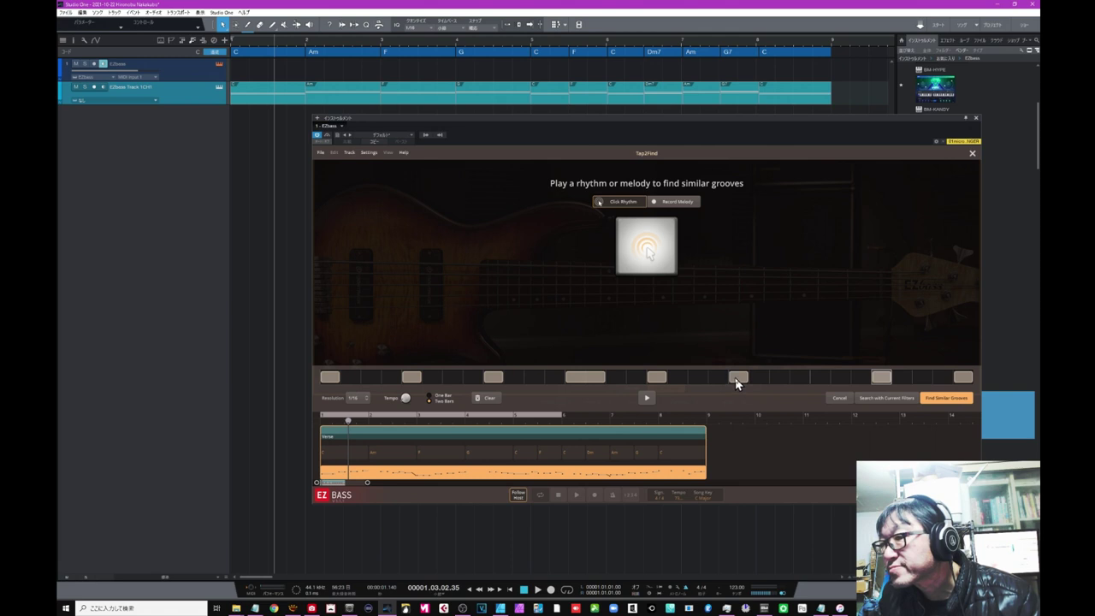
click(821, 378)
click(887, 377)
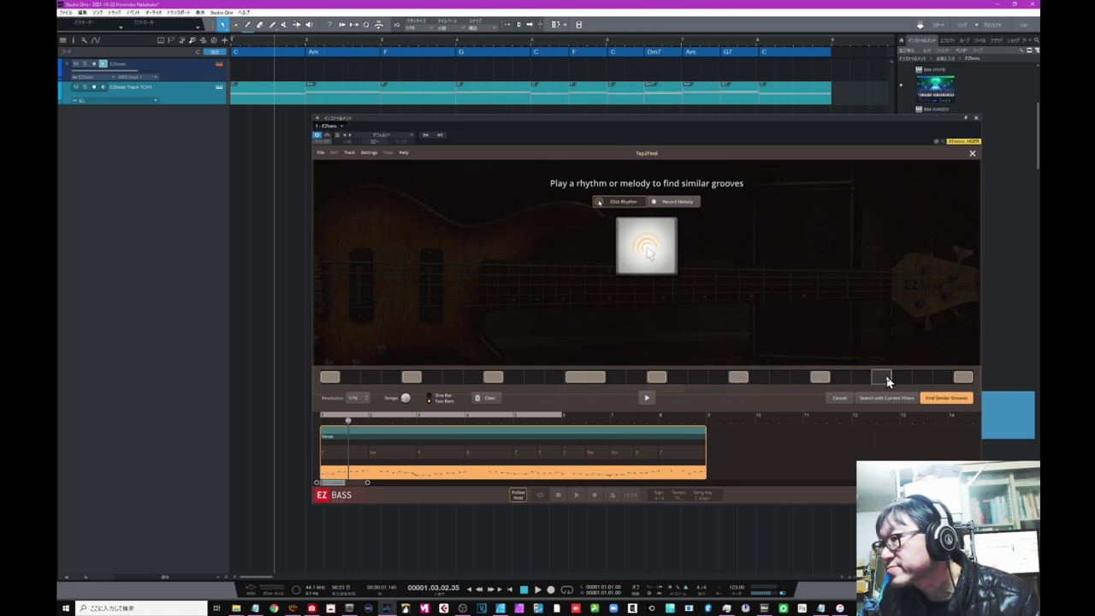
click(887, 377)
click(903, 379)
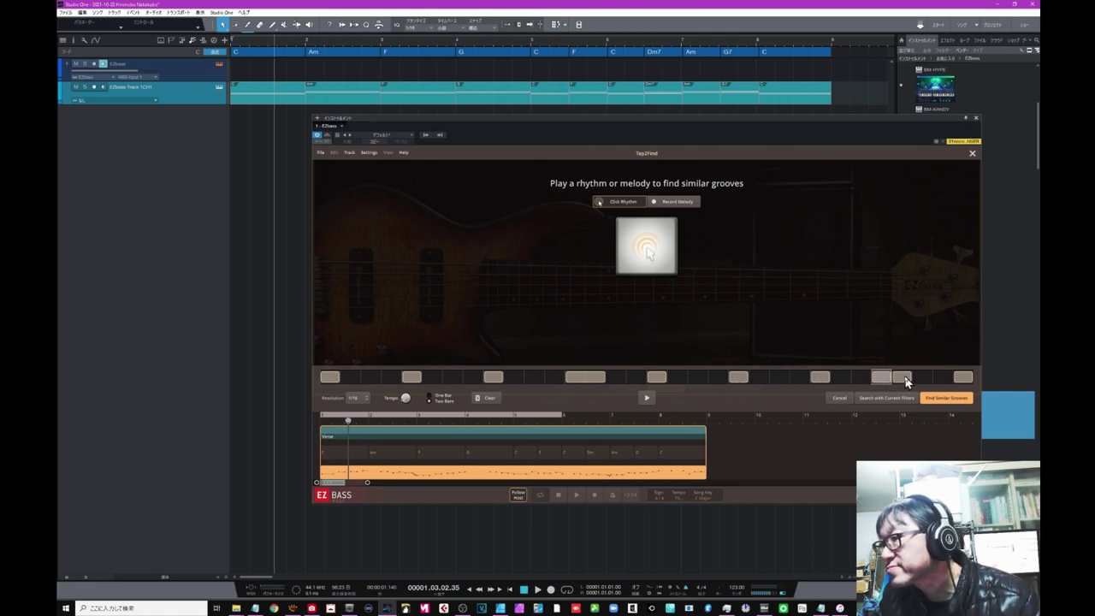
click(882, 379)
click(862, 382)
click(861, 379)
click(940, 381)
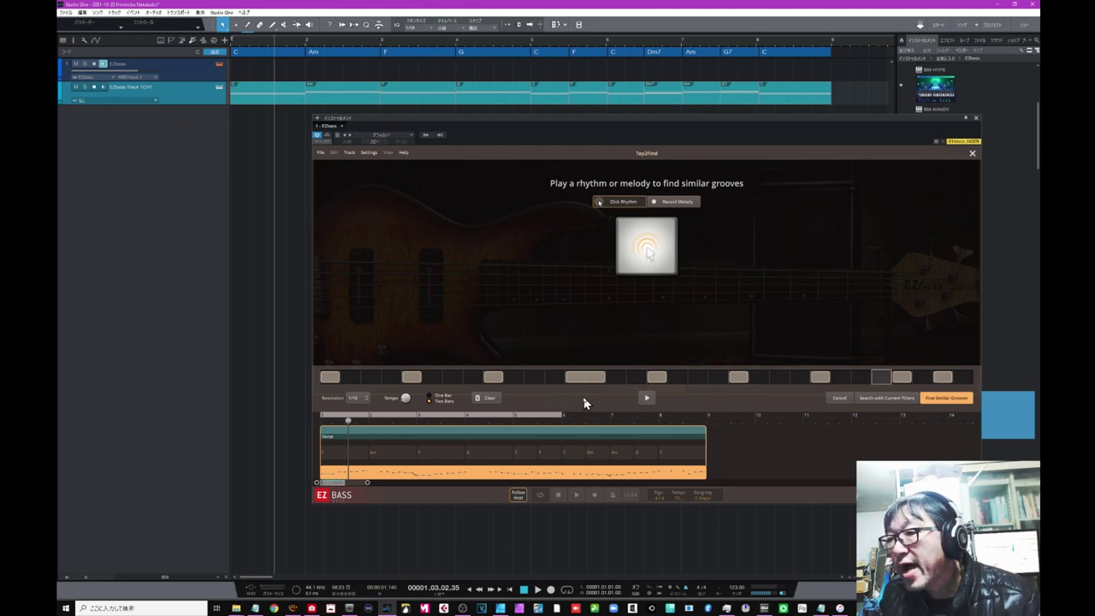
Play back the edited two-bar rhythm to check it.
click(645, 399)
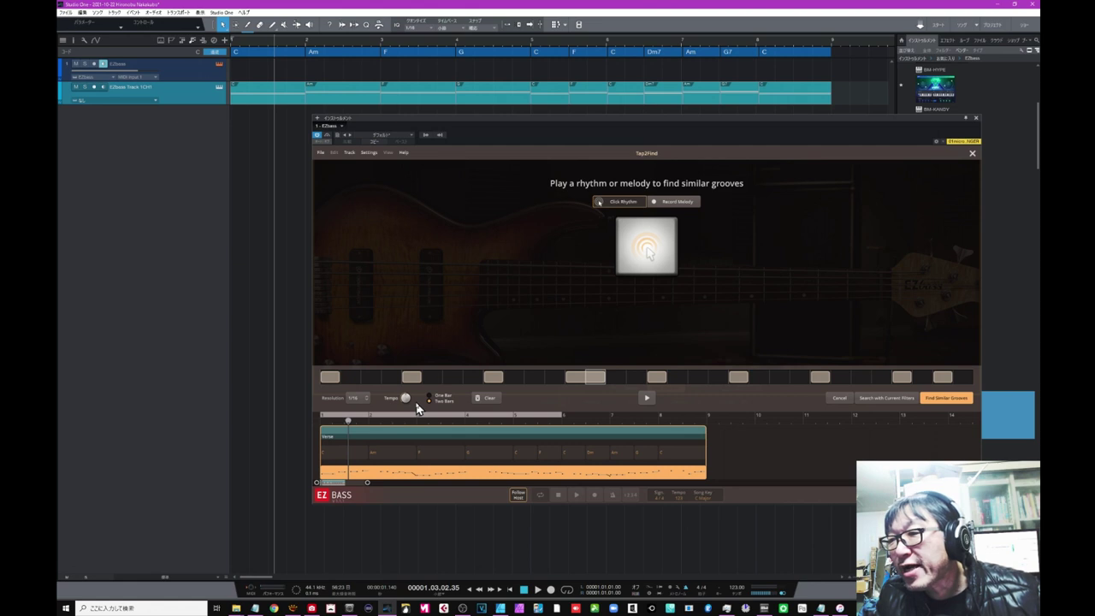
click(646, 398)
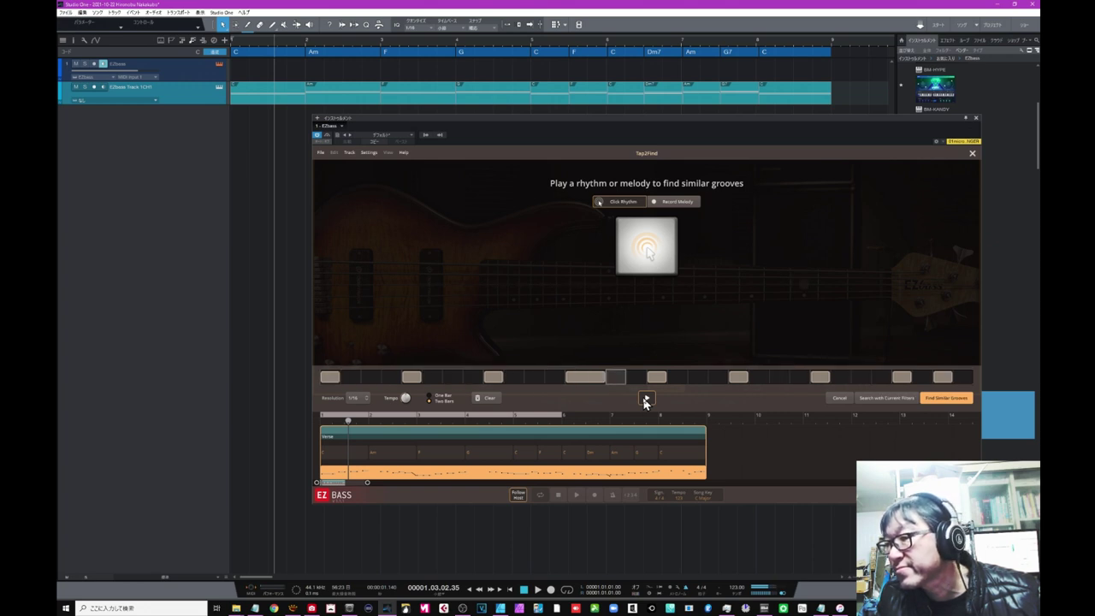
click(645, 399)
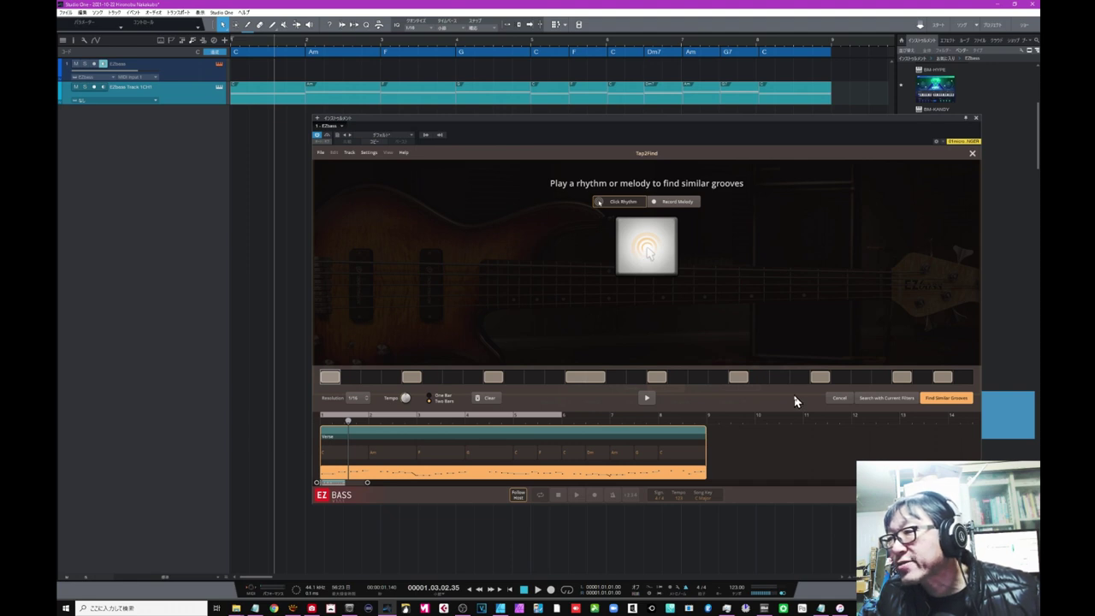
Find grooves similar to the edited rhythm and audition the two Verse 02 and two Chorus 01 matches between 77 % and 79 %.
click(942, 398)
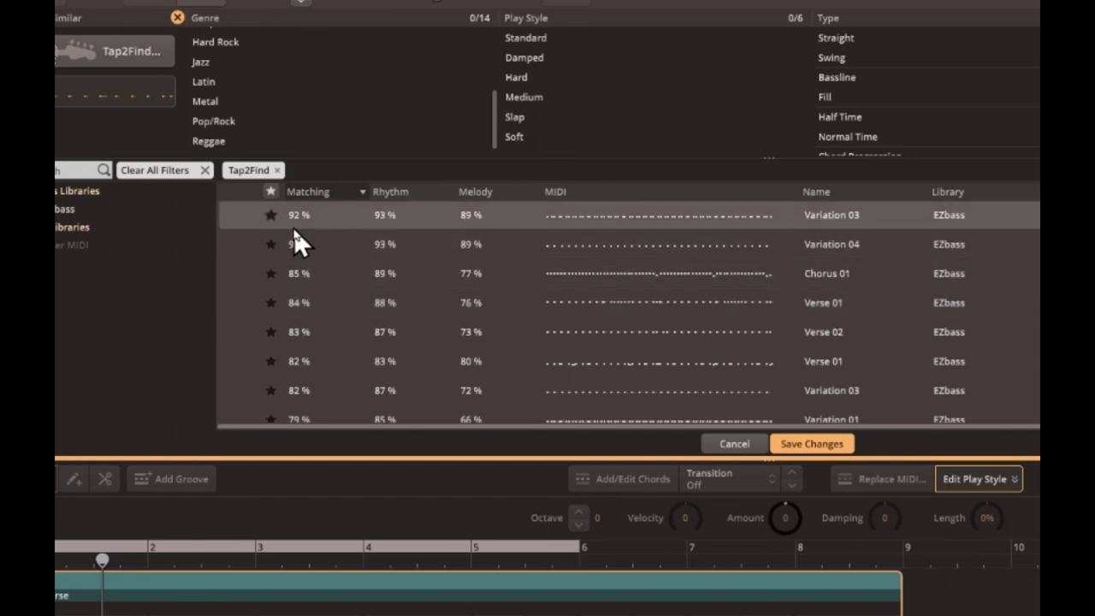
scroll(294, 227, down, 3)
click(235, 345)
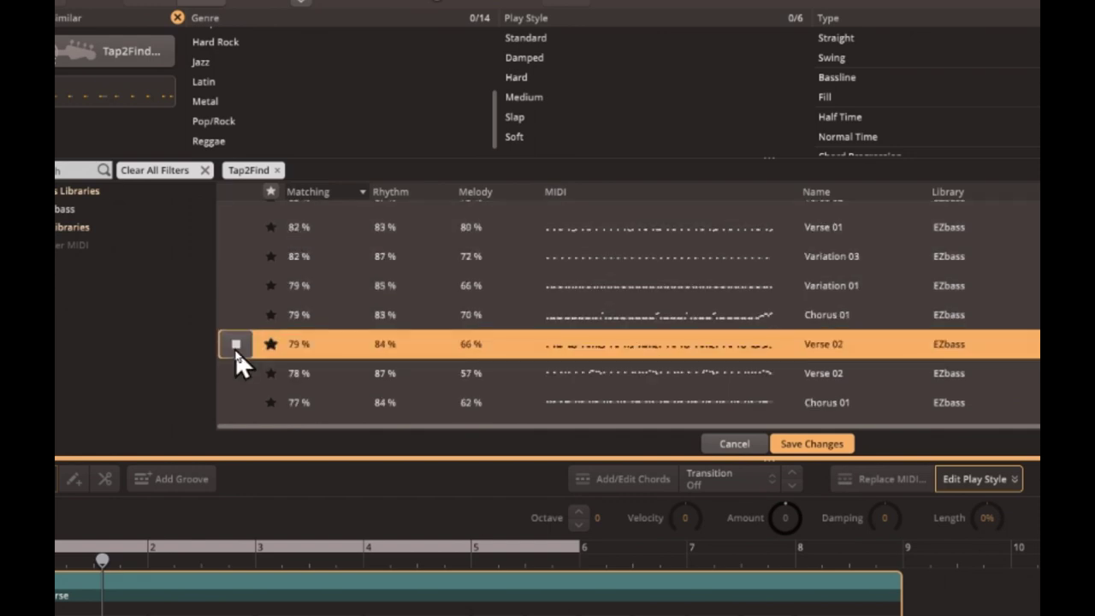
click(236, 366)
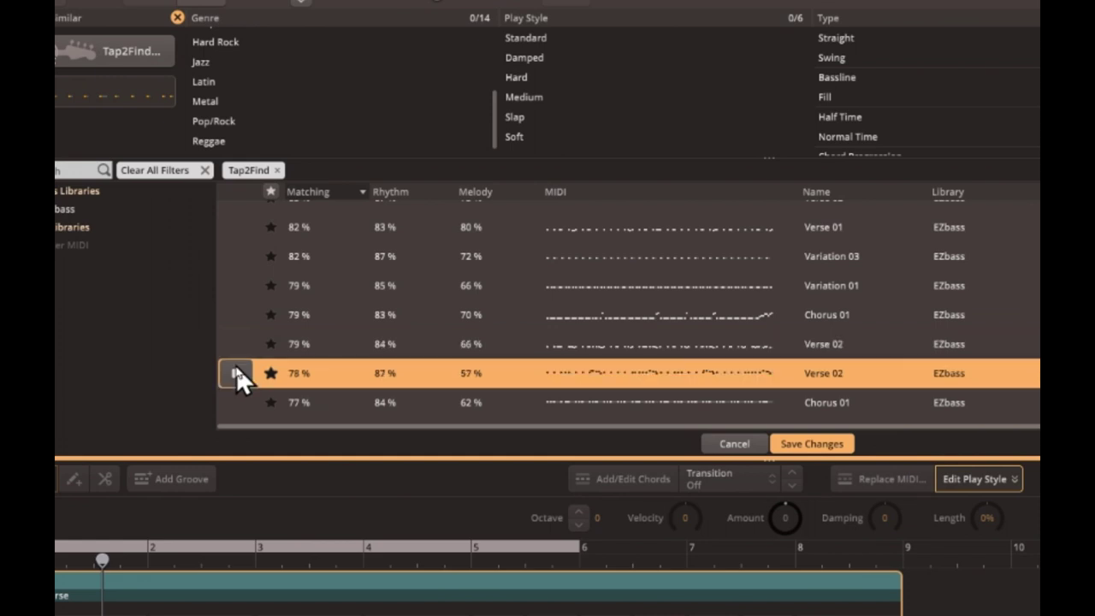
click(239, 395)
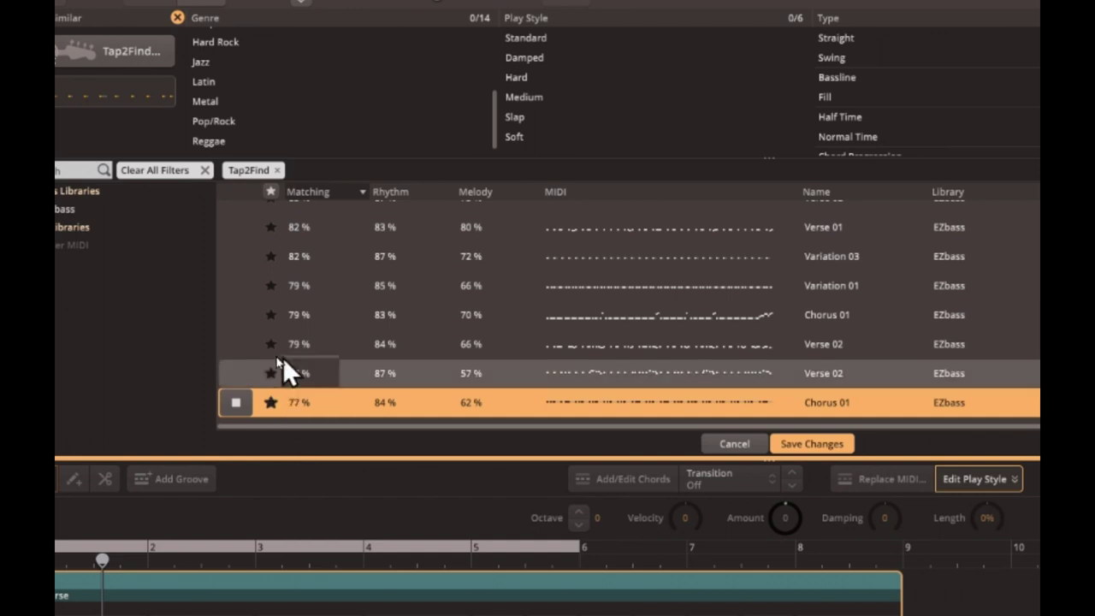
click(236, 305)
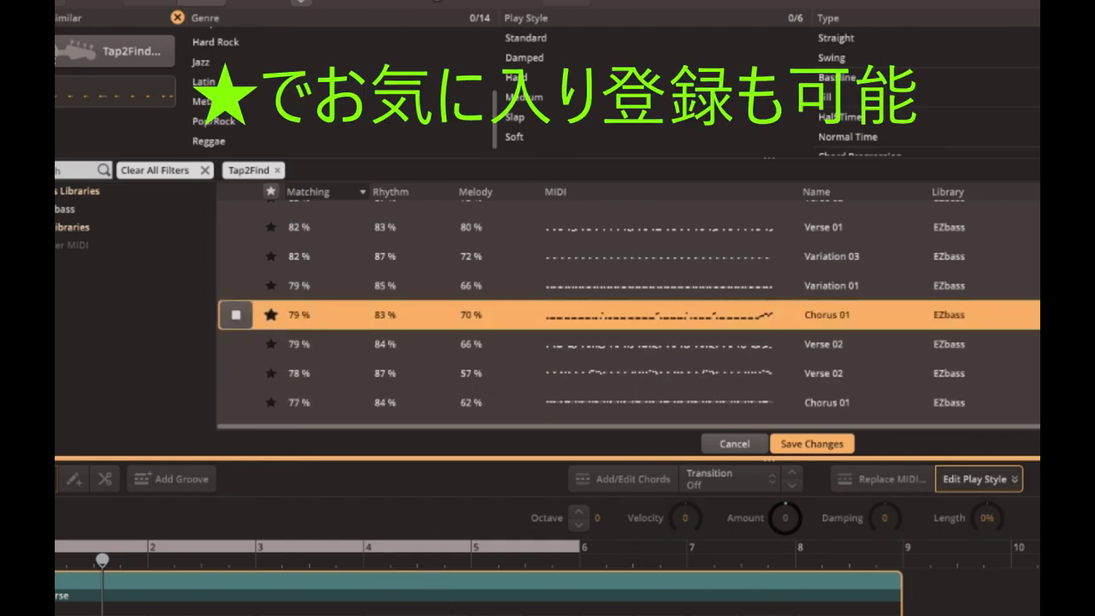
Audition the Basic Rhythms 4/4 groove Variation 01 and save it as the replacement for the bass line's notes.
click(241, 283)
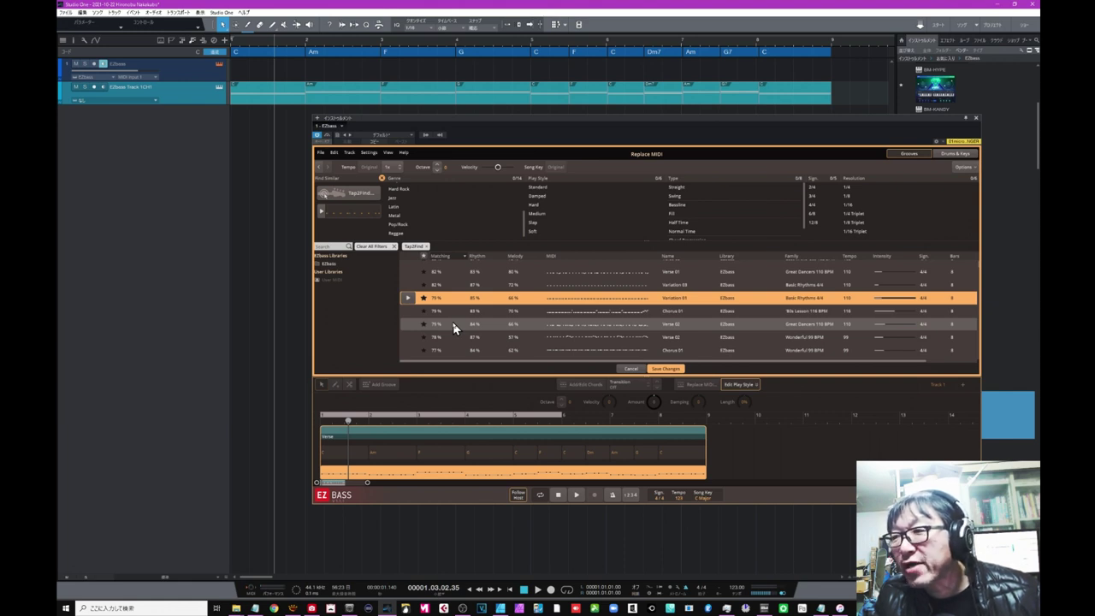
click(663, 369)
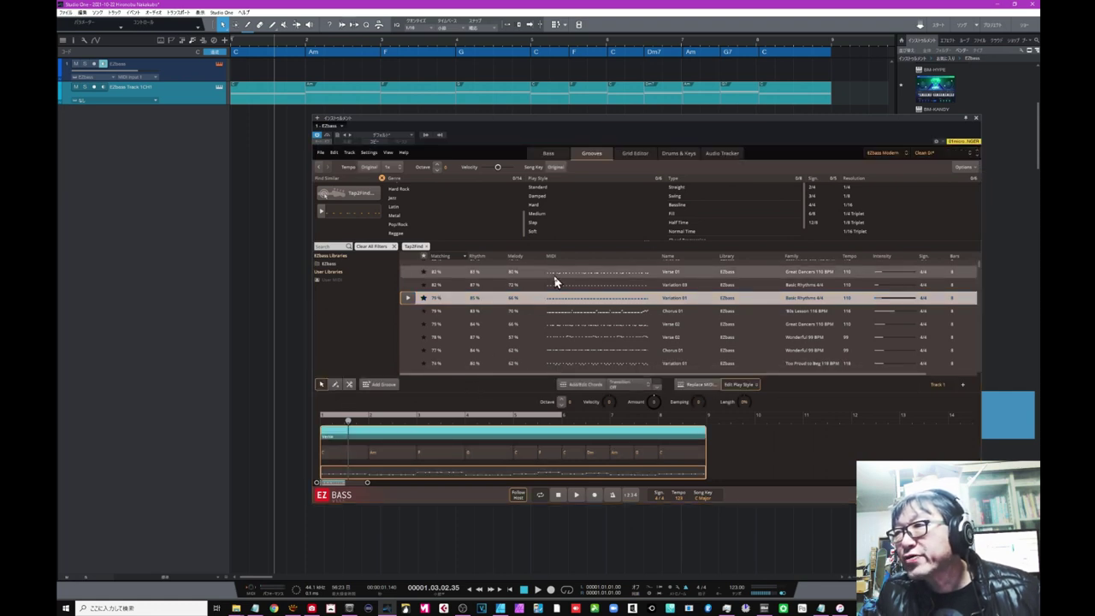
Open the bass line in the Grid Editor, then collapse and expand the velocity values editor.
click(629, 156)
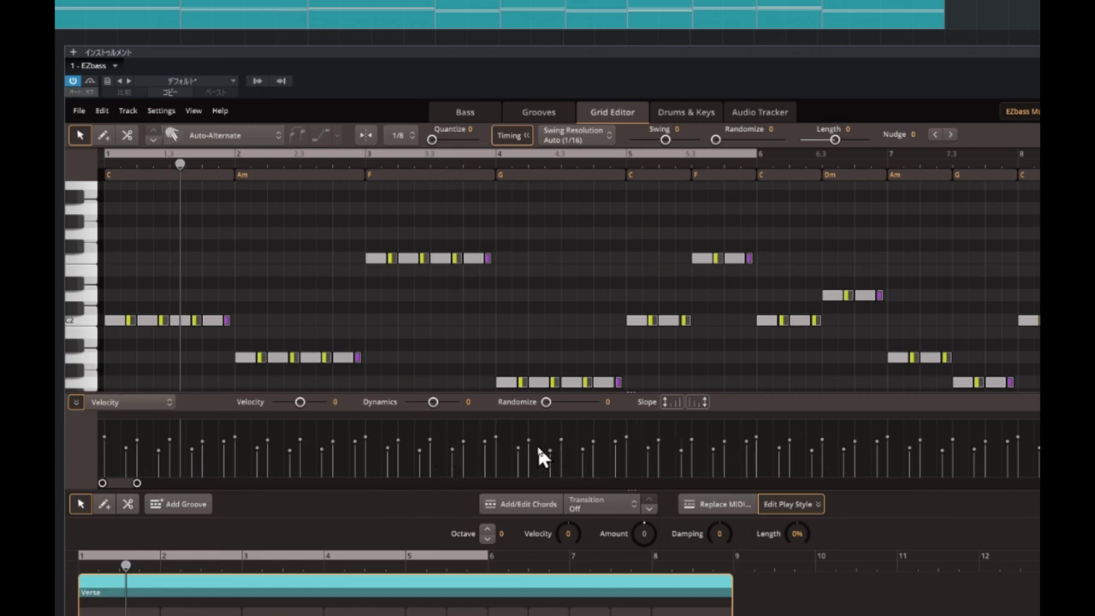
click(74, 407)
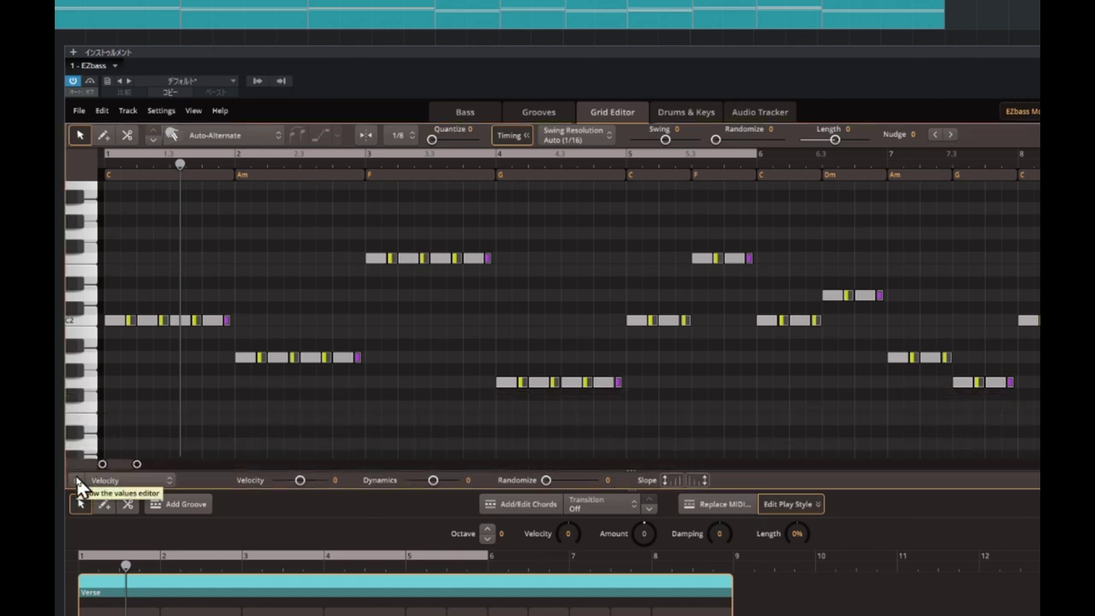
click(77, 481)
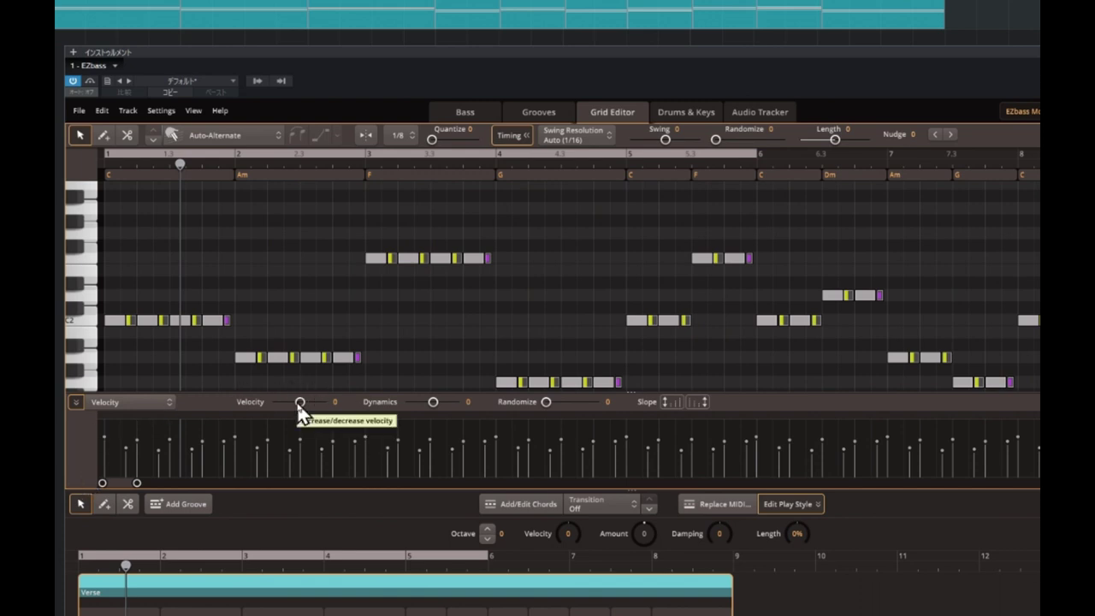
Select all the bass notes and set their velocity offset to -3, dynamics to 3 and velocity randomization to 5.
mouse_move(301, 409)
mouse_down()
mouse_move(289, 406)
mouse_move(309, 407)
mouse_move(292, 407)
mouse_move(308, 416)
mouse_move(279, 404)
mouse_move(293, 405)
mouse_up()
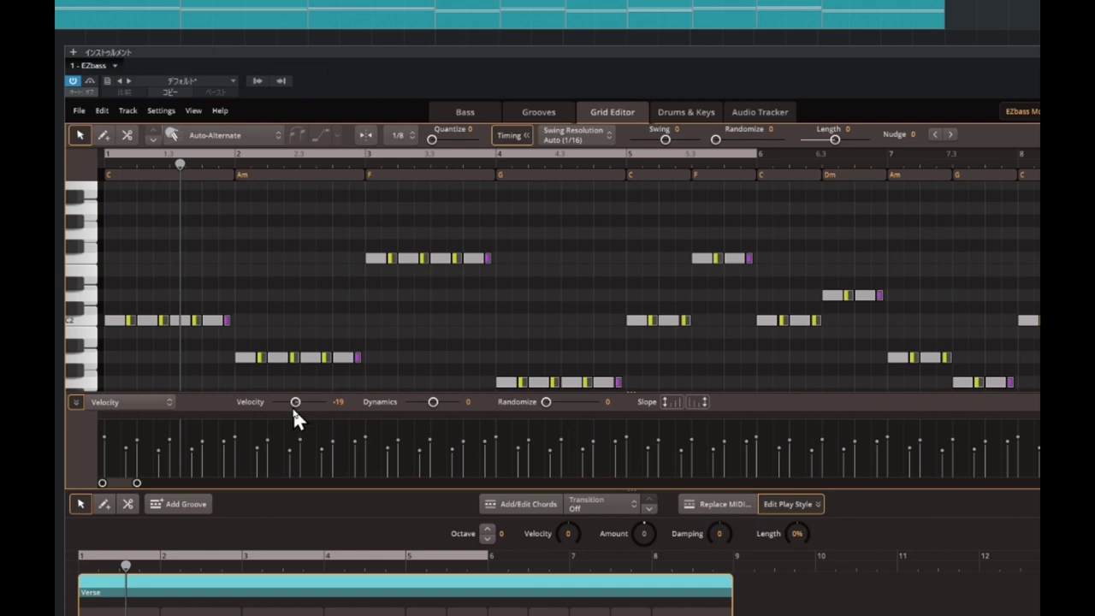
click(392, 301)
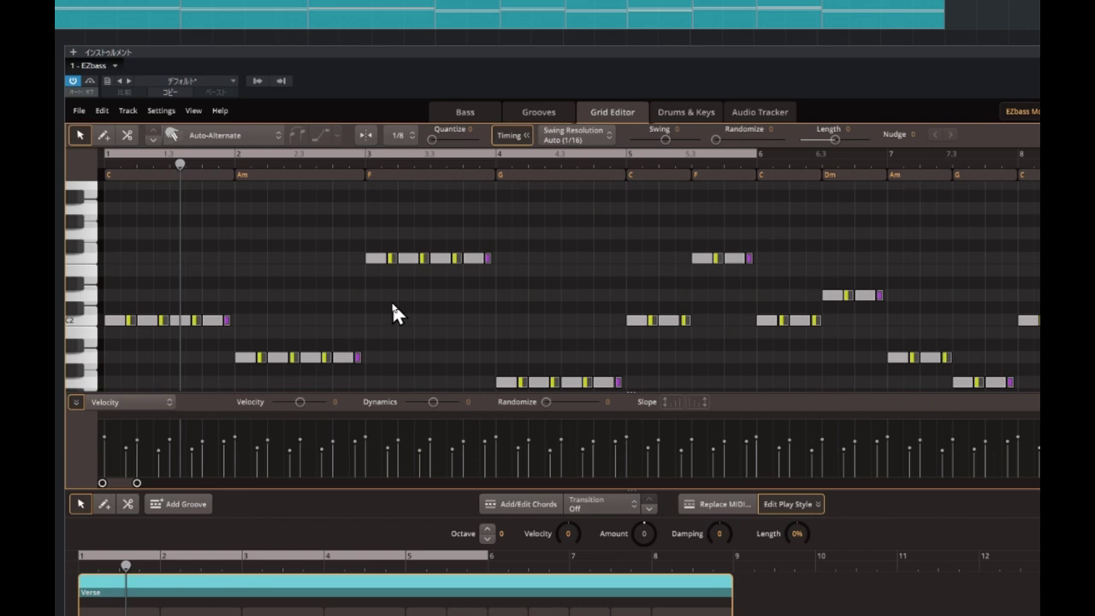
key(ctrl+a)
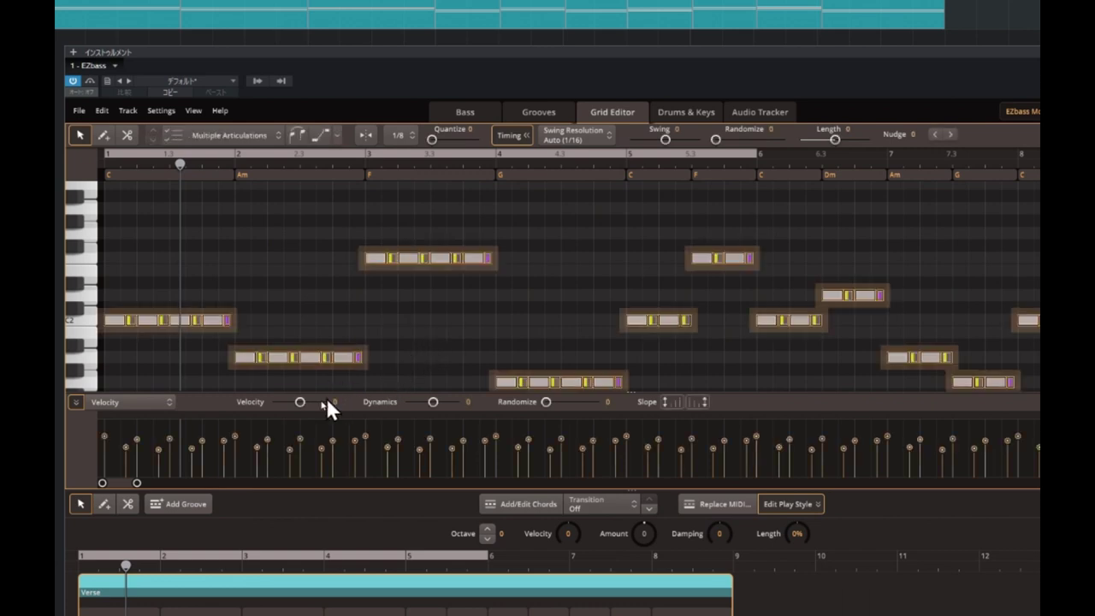
mouse_move(298, 405)
mouse_down()
mouse_move(288, 399)
mouse_move(299, 402)
mouse_up()
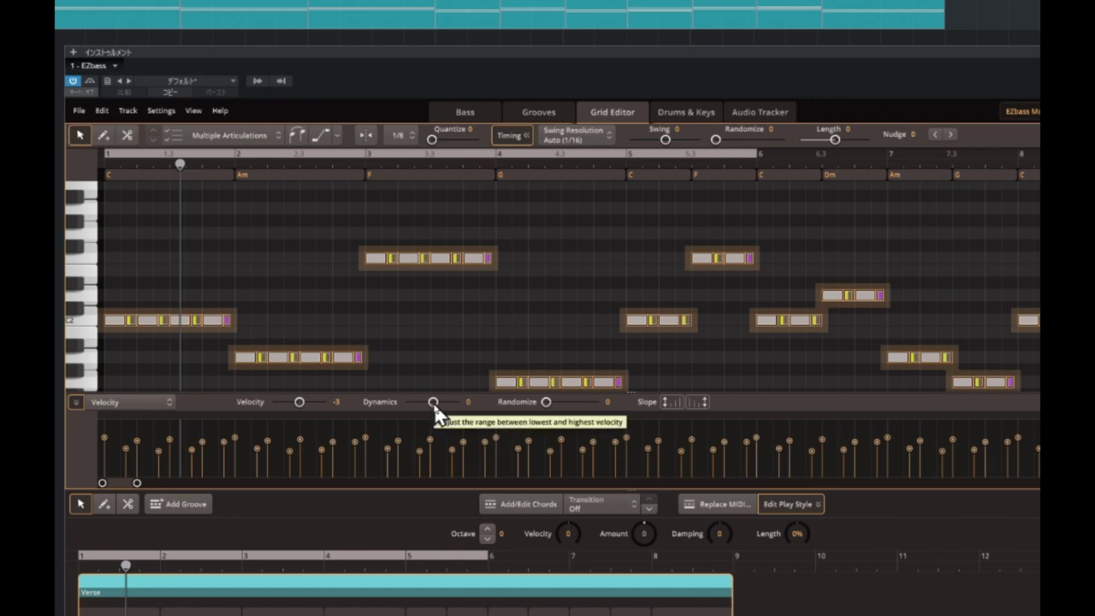
drag(434, 408, 434, 413)
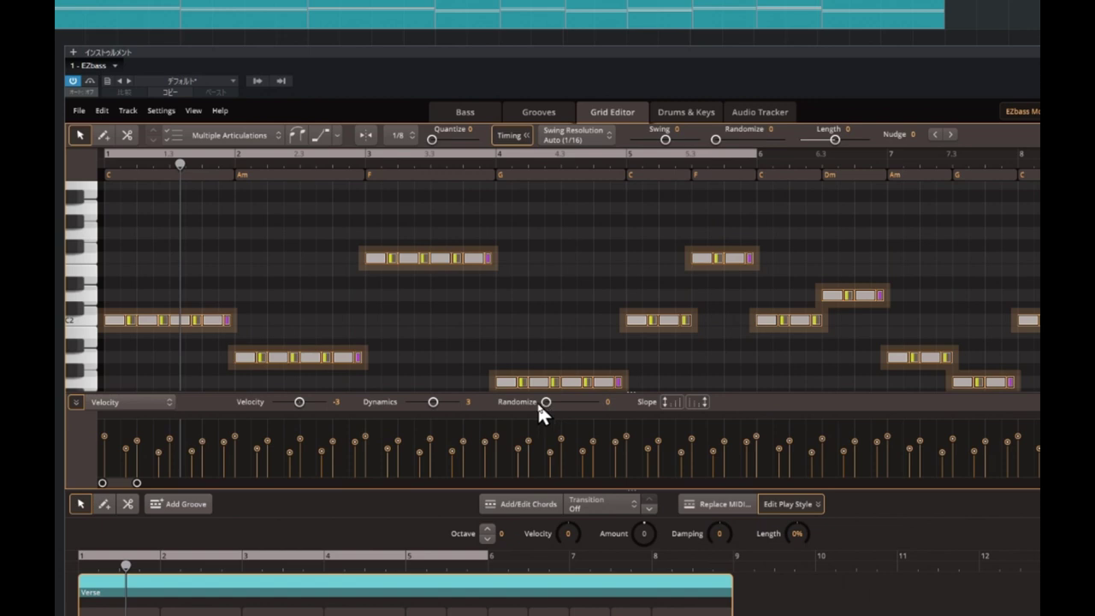
mouse_move(543, 405)
mouse_down()
mouse_move(573, 411)
mouse_move(547, 408)
mouse_up()
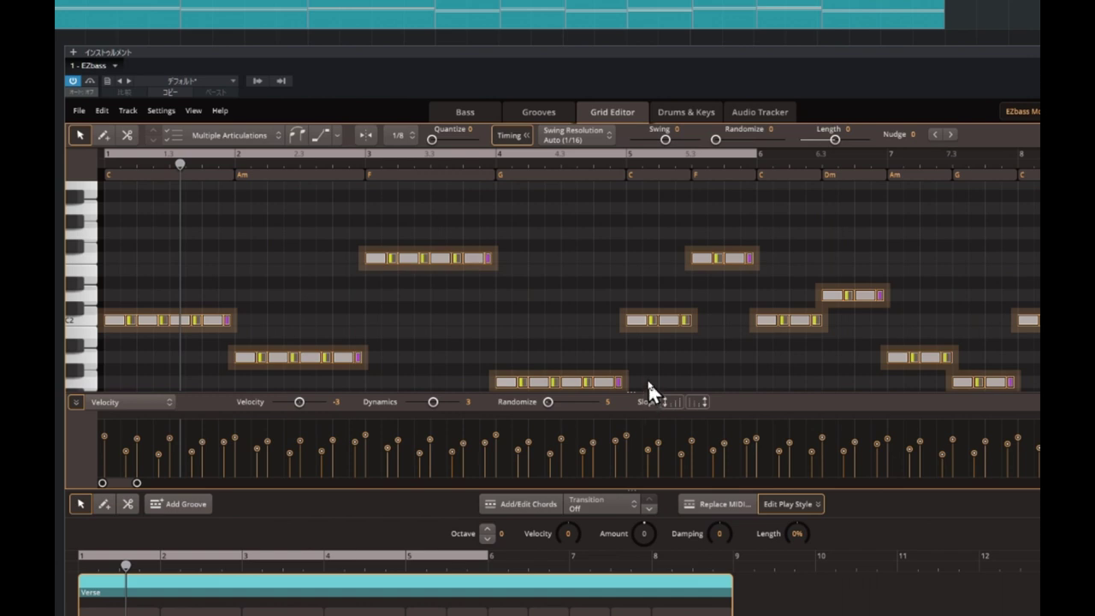
Select the last four notes of bar 4 and adjust the velocity slope at their start and end.
drag(647, 363, 561, 384)
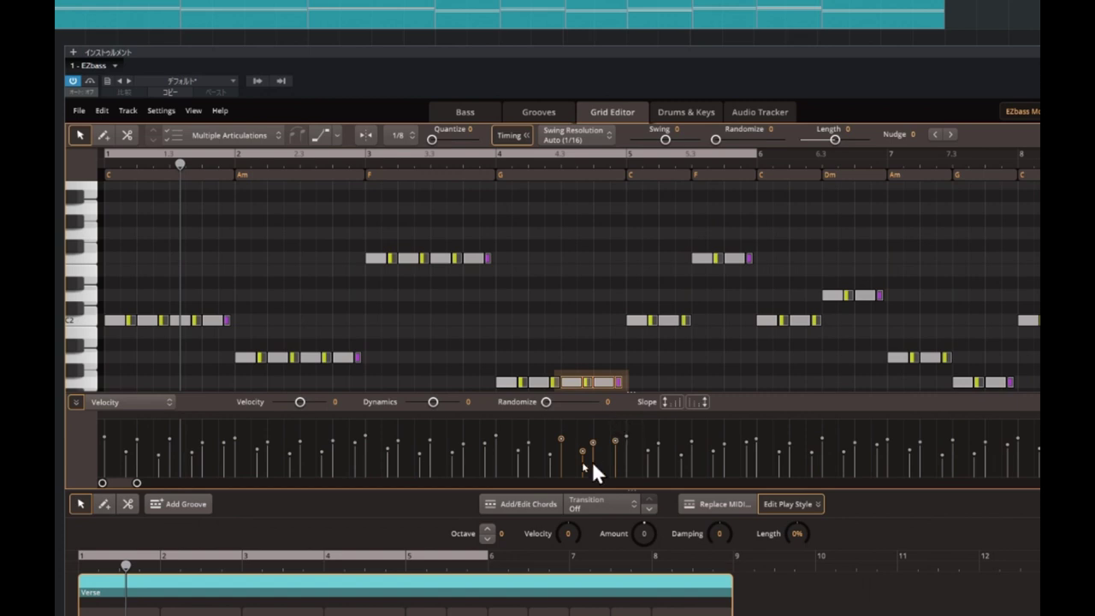
mouse_move(670, 402)
mouse_down()
mouse_move(671, 342)
mouse_move(684, 470)
mouse_move(678, 383)
mouse_up()
mouse_move(698, 373)
mouse_down()
mouse_move(699, 345)
mouse_move(710, 414)
mouse_move(710, 386)
mouse_up()
Select the first note of bar 3 and raise its velocity individually.
drag(341, 236, 384, 291)
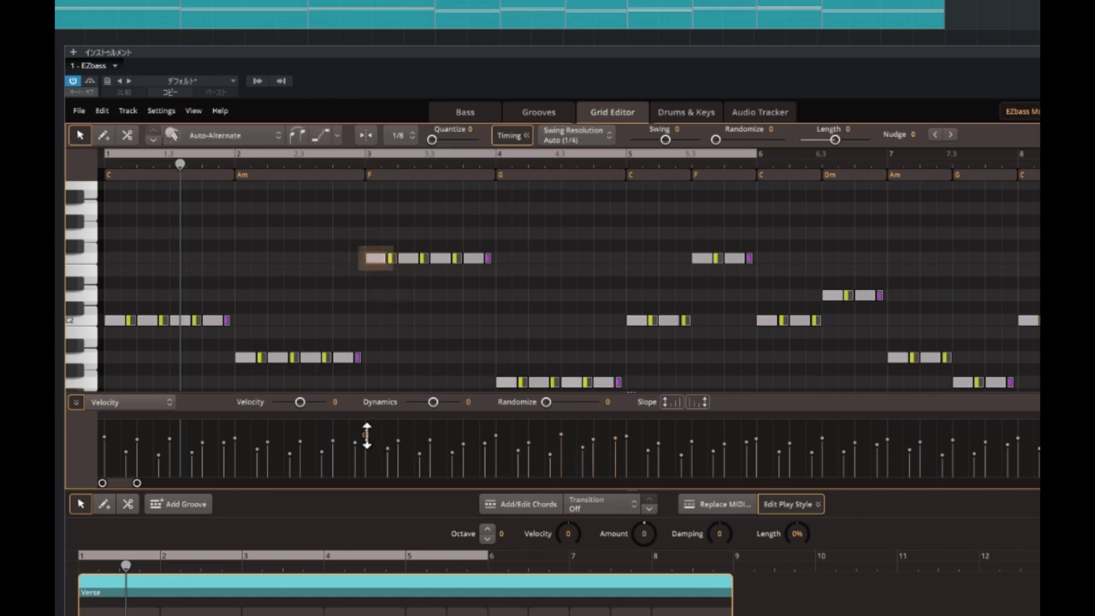
mouse_move(366, 436)
mouse_down()
mouse_move(369, 445)
mouse_move(368, 430)
mouse_up()
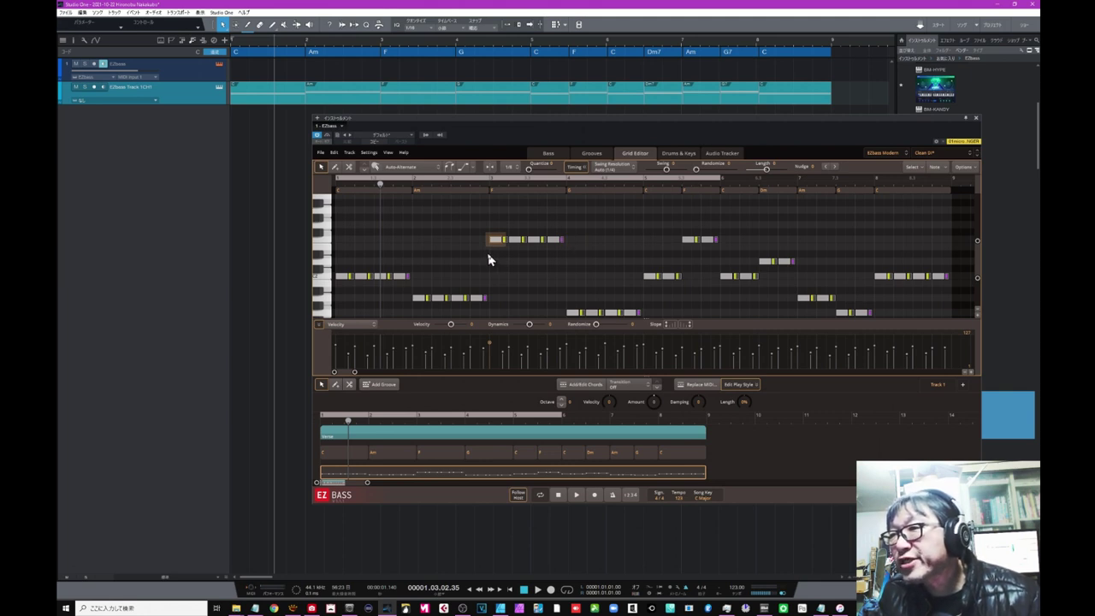
Move the first note of bar 3 one semitone down and align it to the bar's start with grid snapping enabled.
drag(493, 240, 496, 226)
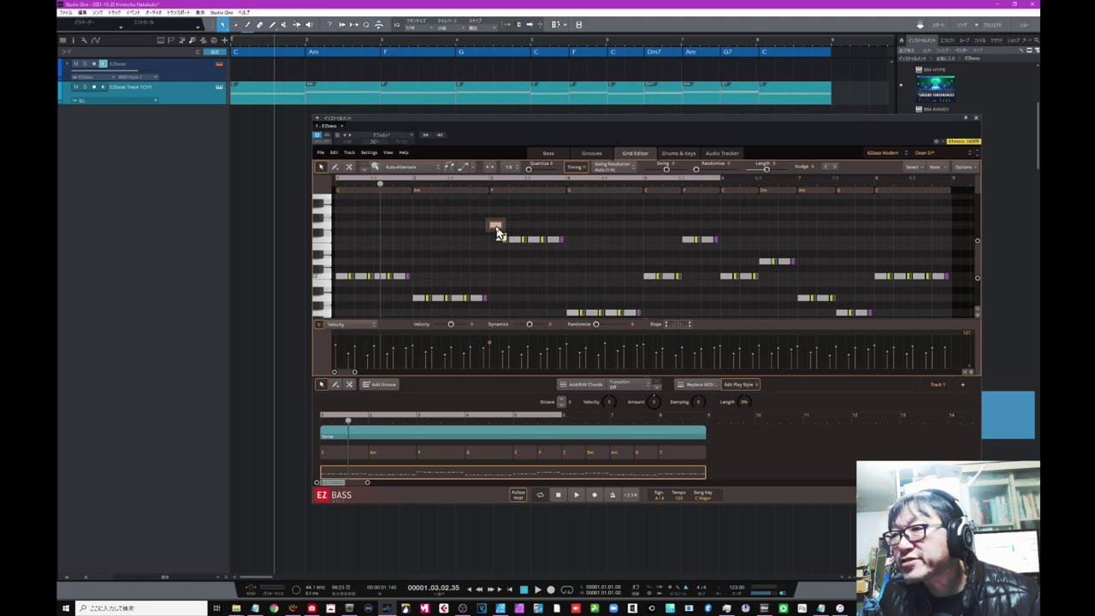
drag(496, 228, 499, 254)
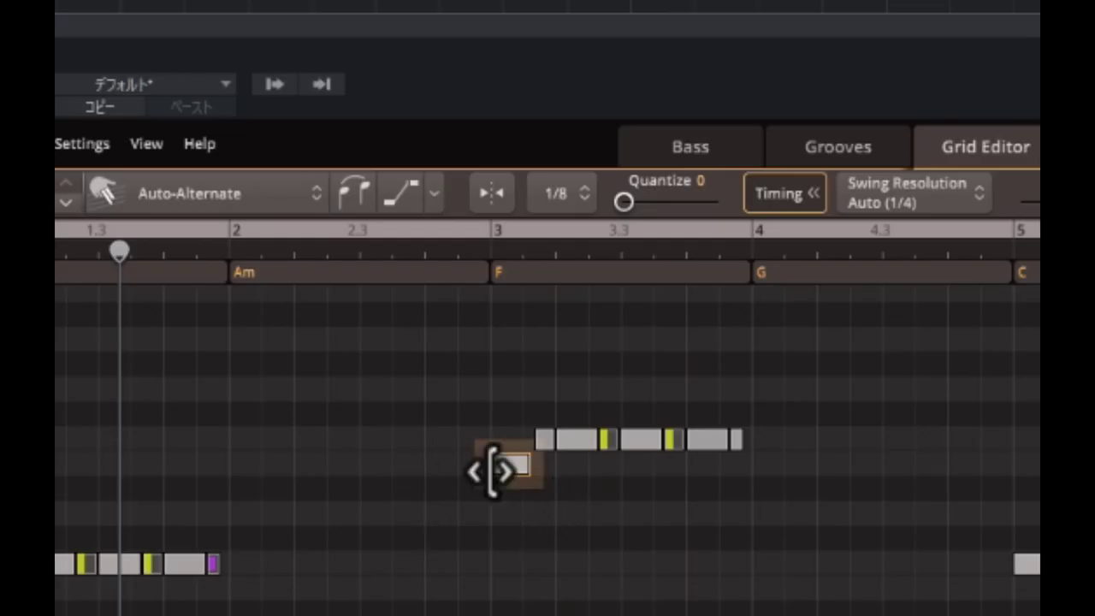
drag(506, 479, 499, 478)
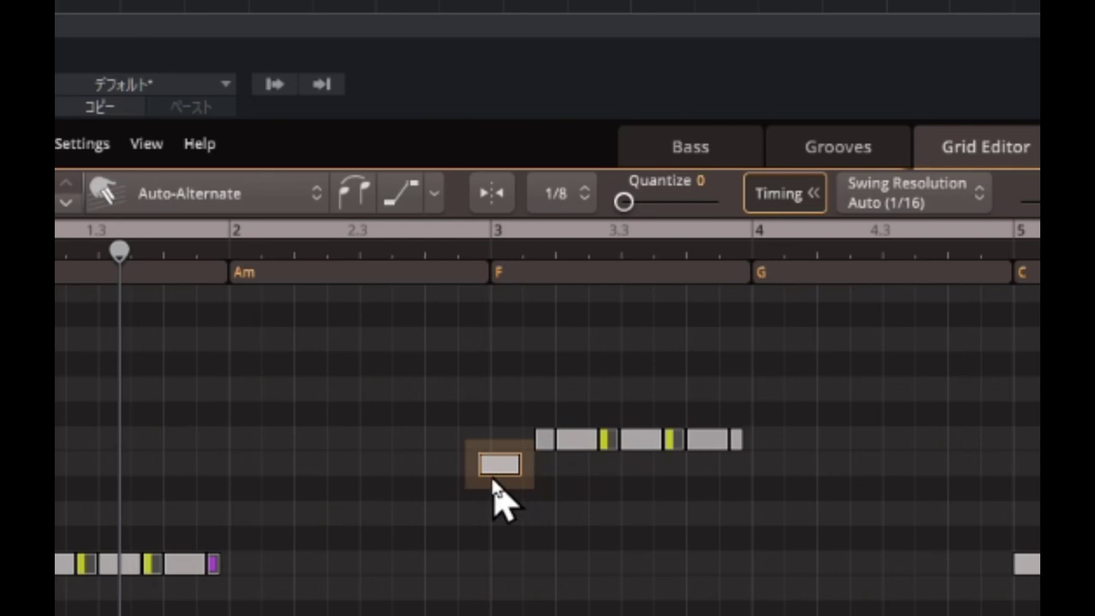
click(503, 202)
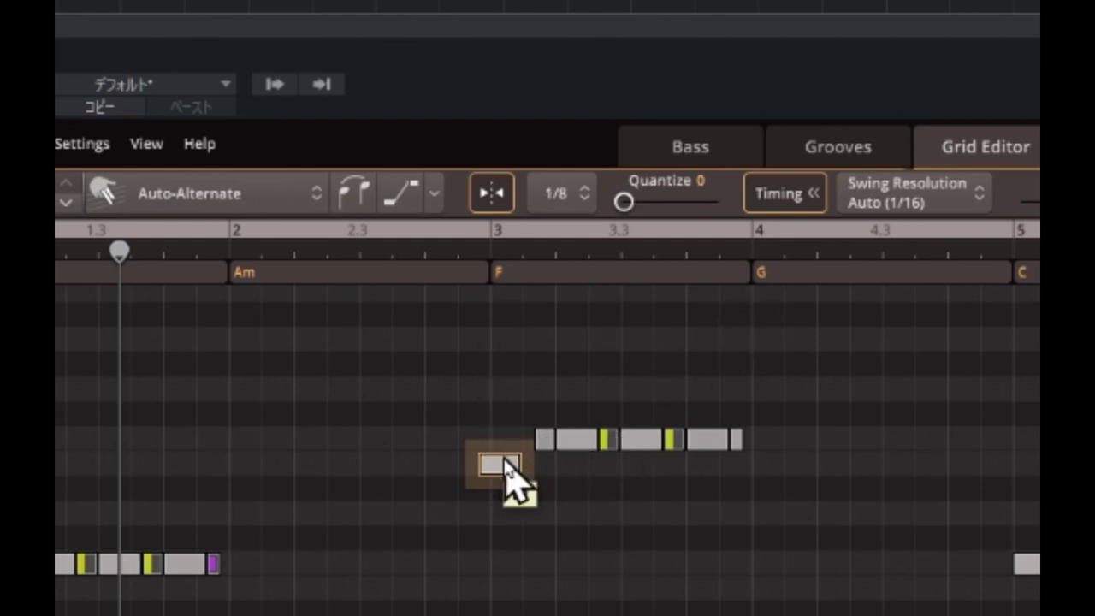
mouse_move(503, 467)
mouse_down()
mouse_move(525, 469)
mouse_move(517, 472)
mouse_up()
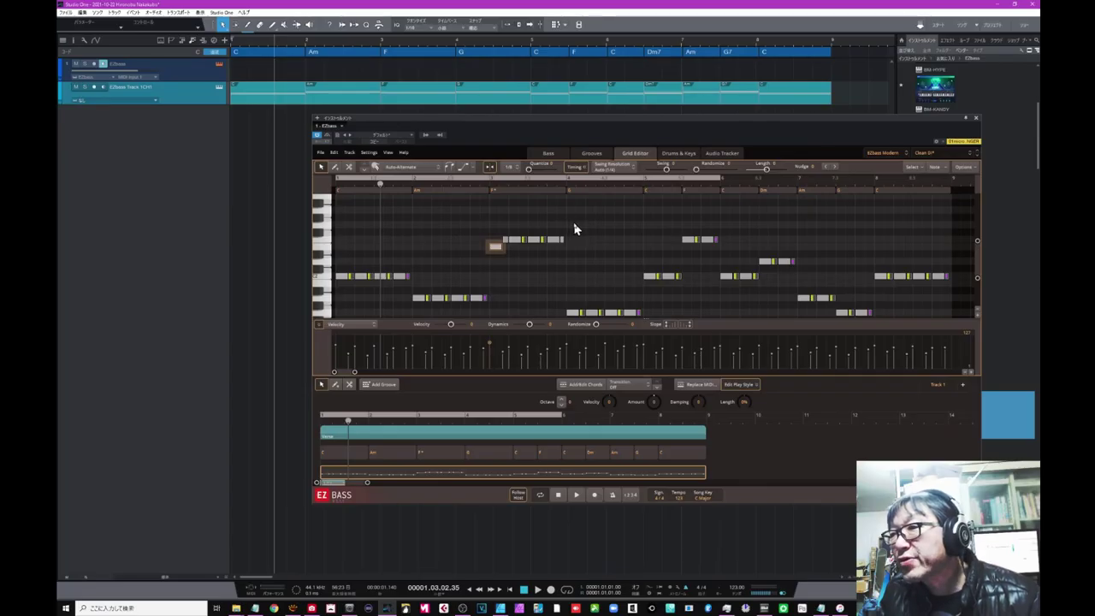
Delete the last two notes of bar 4 under the G chord.
drag(574, 225, 553, 242)
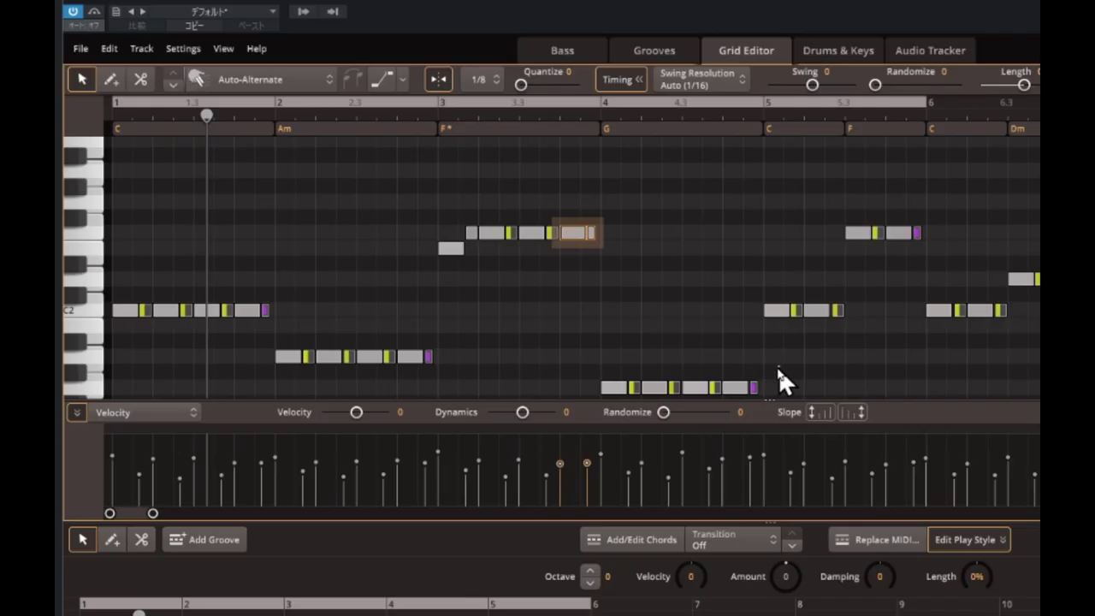
drag(778, 370, 730, 272)
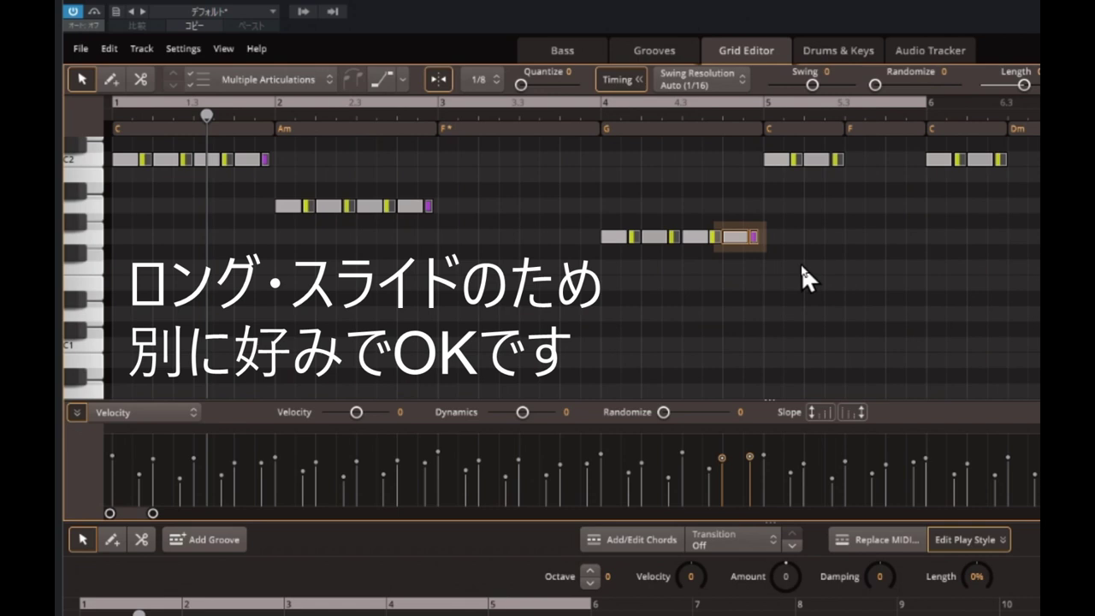
key(Delete)
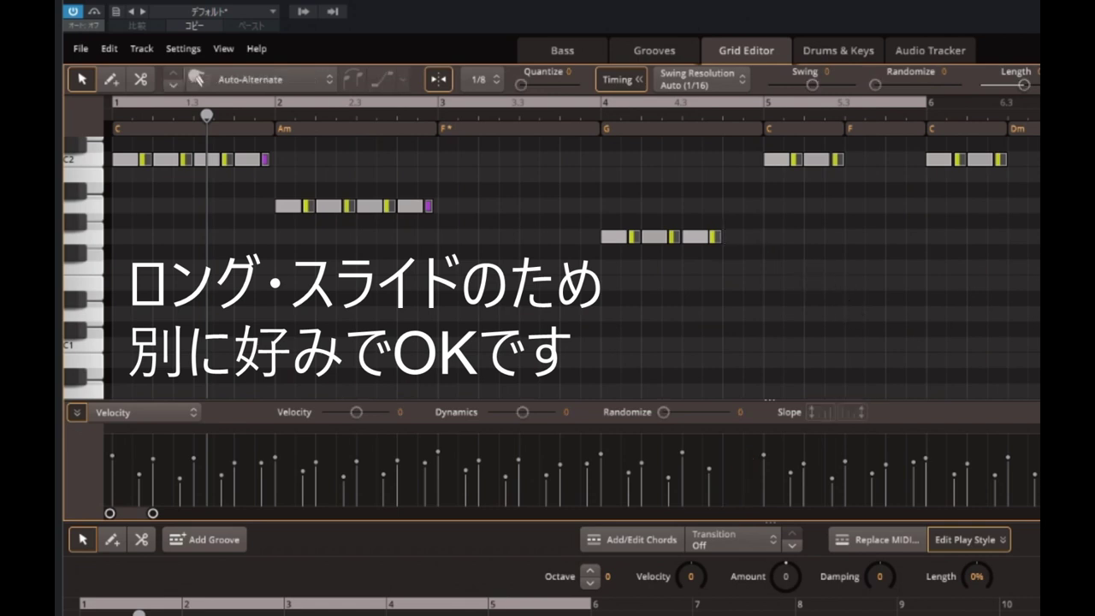
Add a slide from the last remaining note of bar 4 to the first note of bar 5.
scroll(792, 275, up, 3)
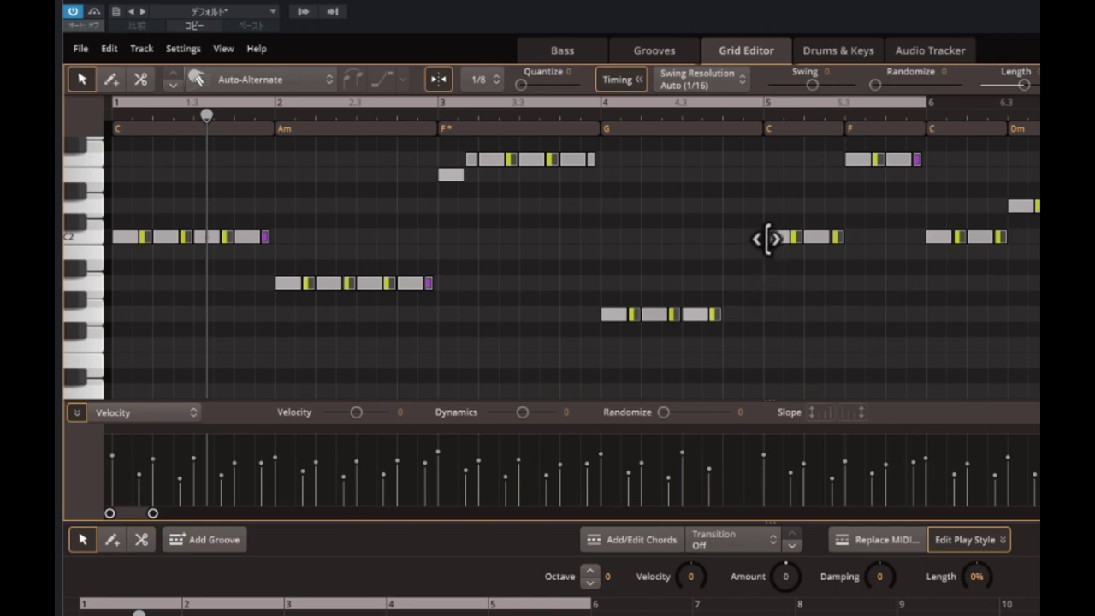
click(772, 239)
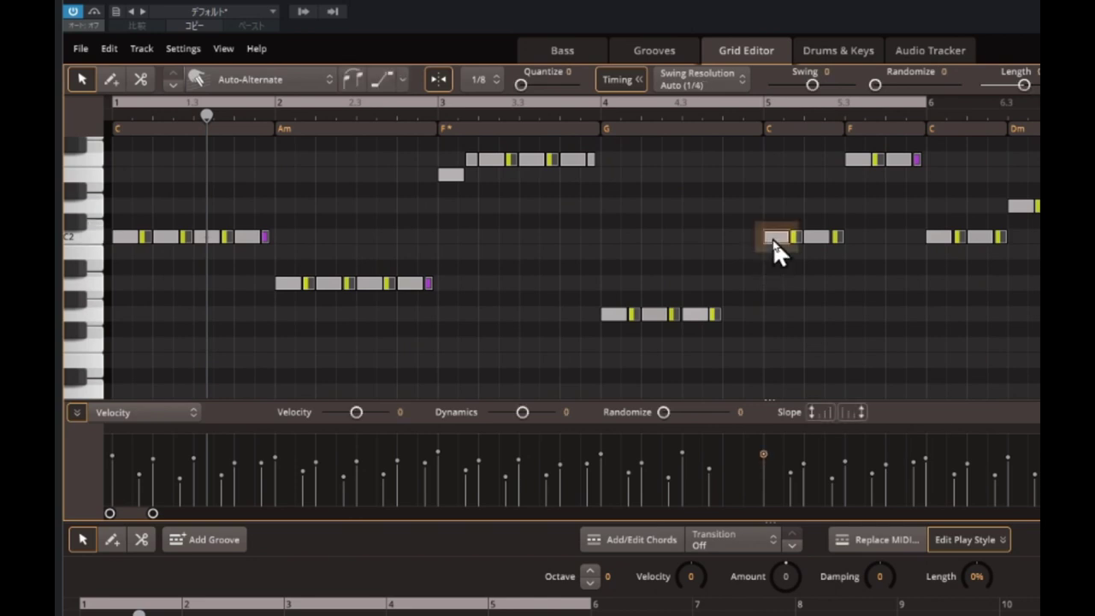
ctrl+click(713, 314)
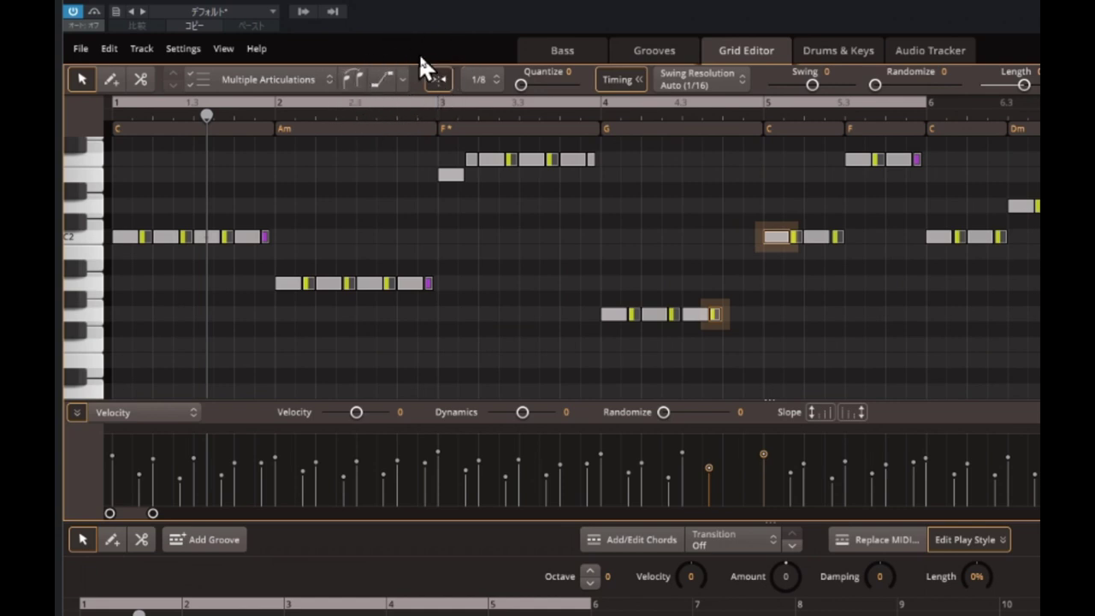
click(381, 81)
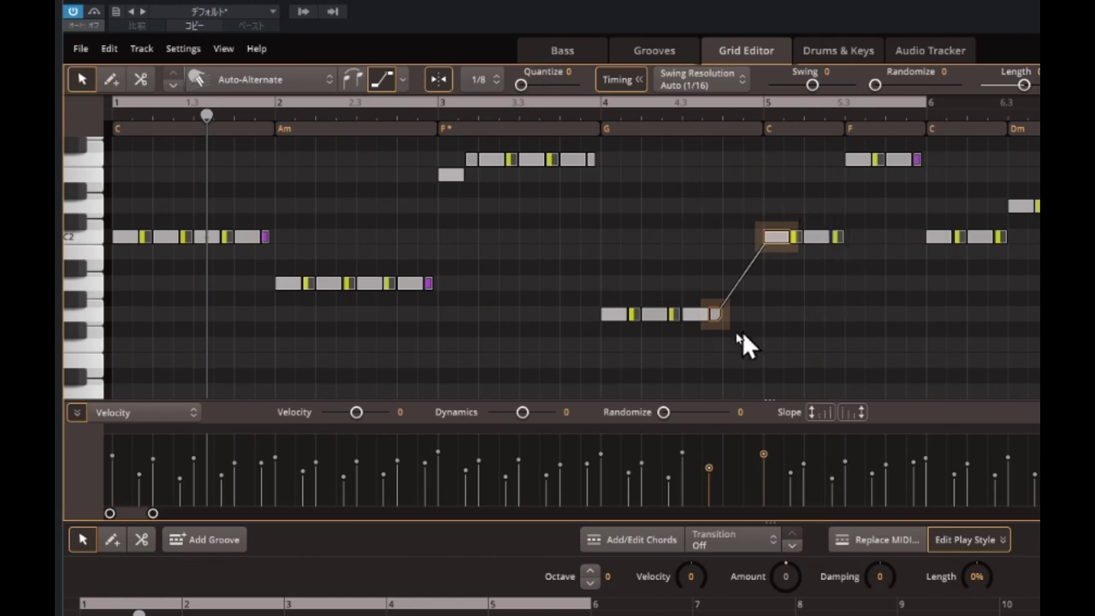
Play back the slide from bar 4 into bar 5, marking and then disabling a cycle range around it.
click(558, 113)
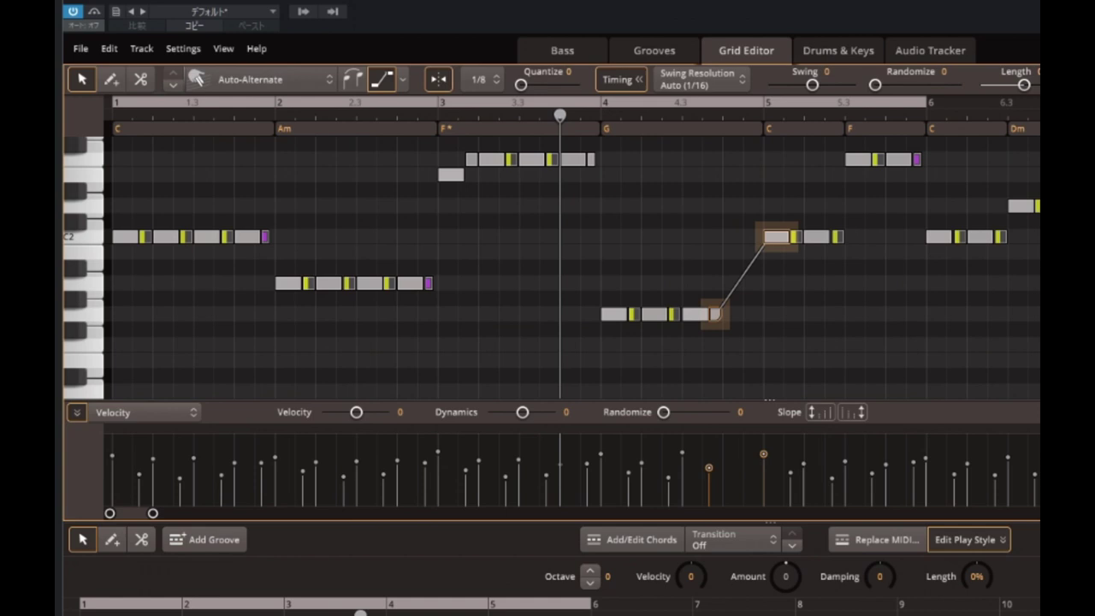
key(space)
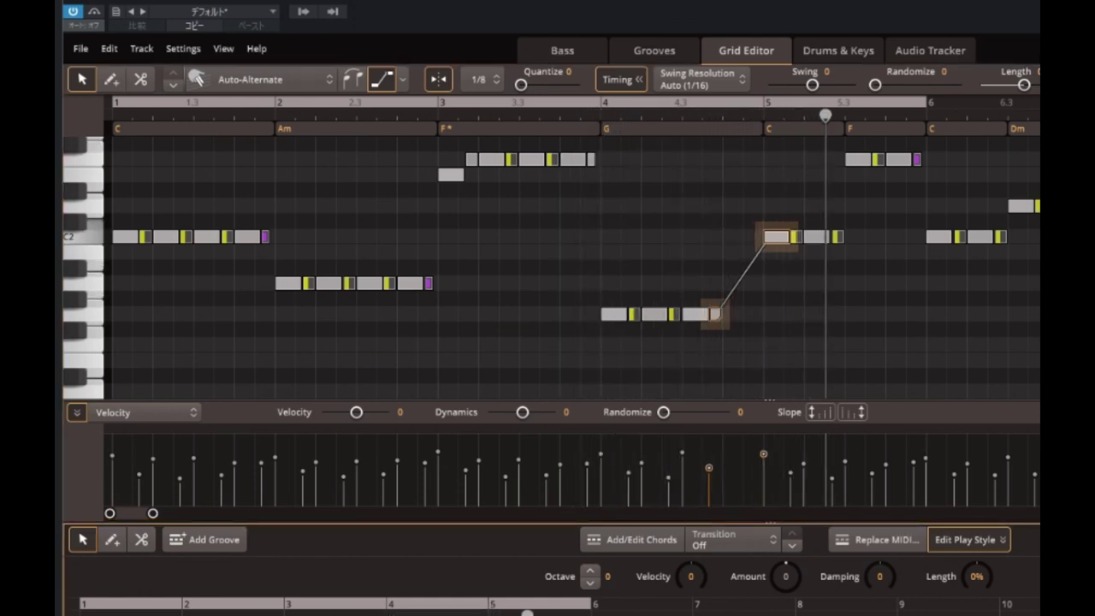
key(space)
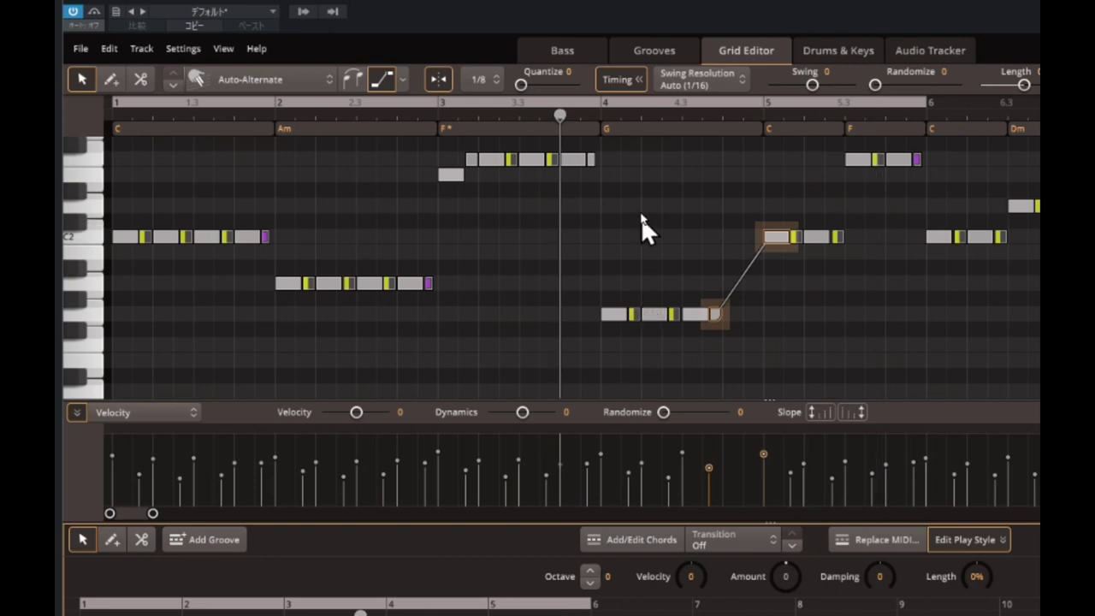
click(601, 112)
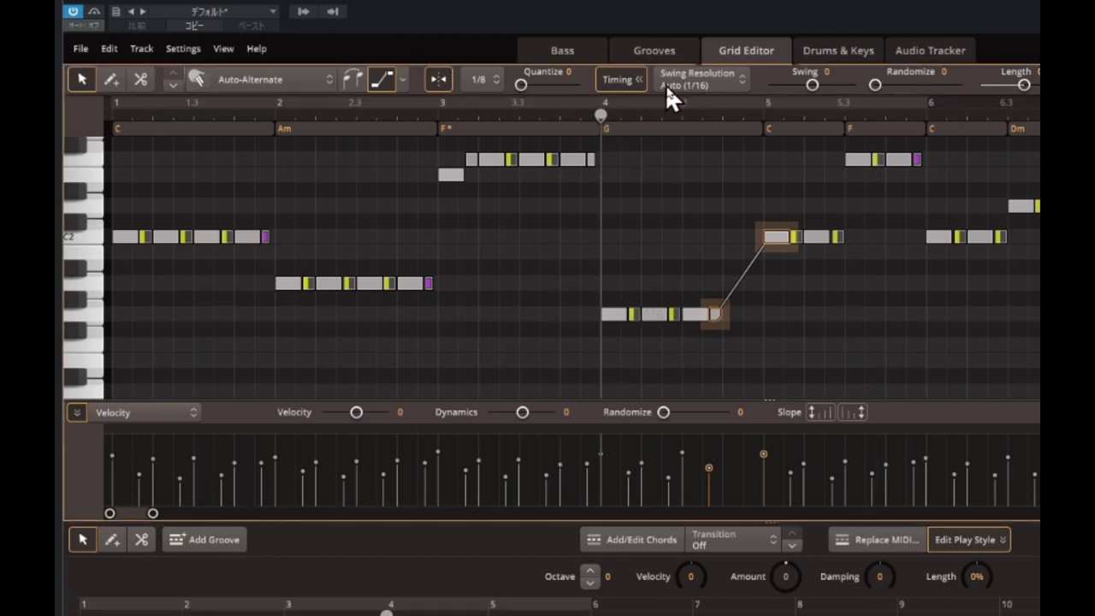
click(595, 101)
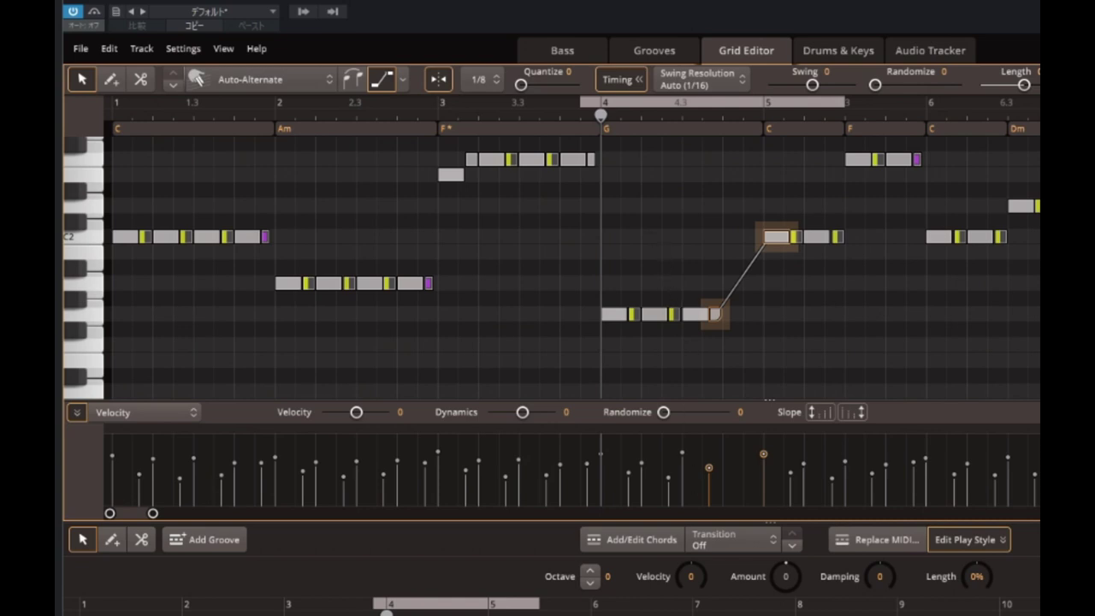
key(space)
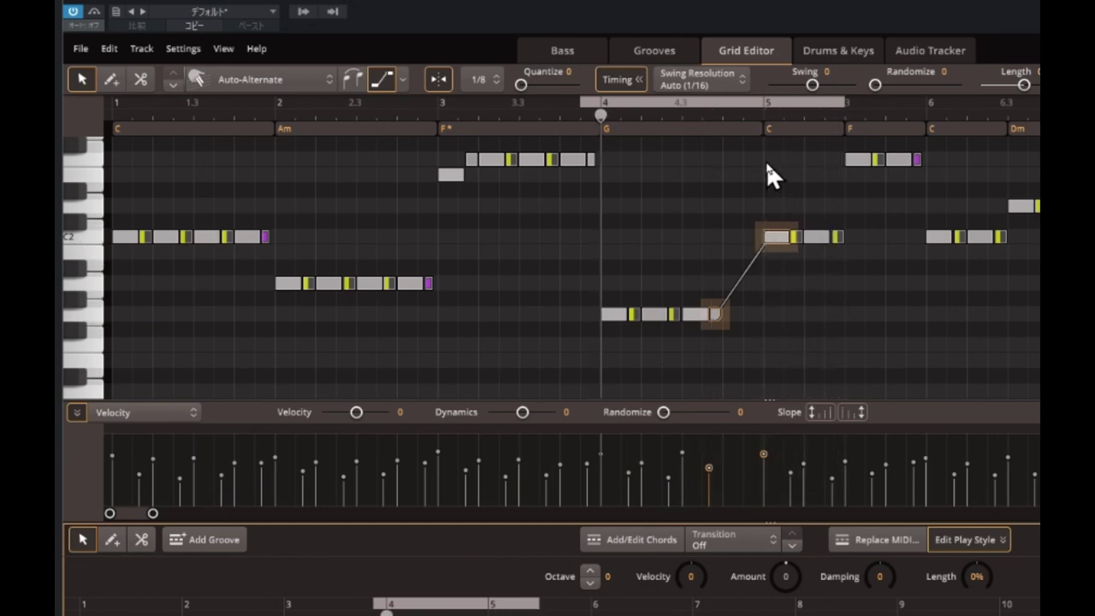
click(729, 105)
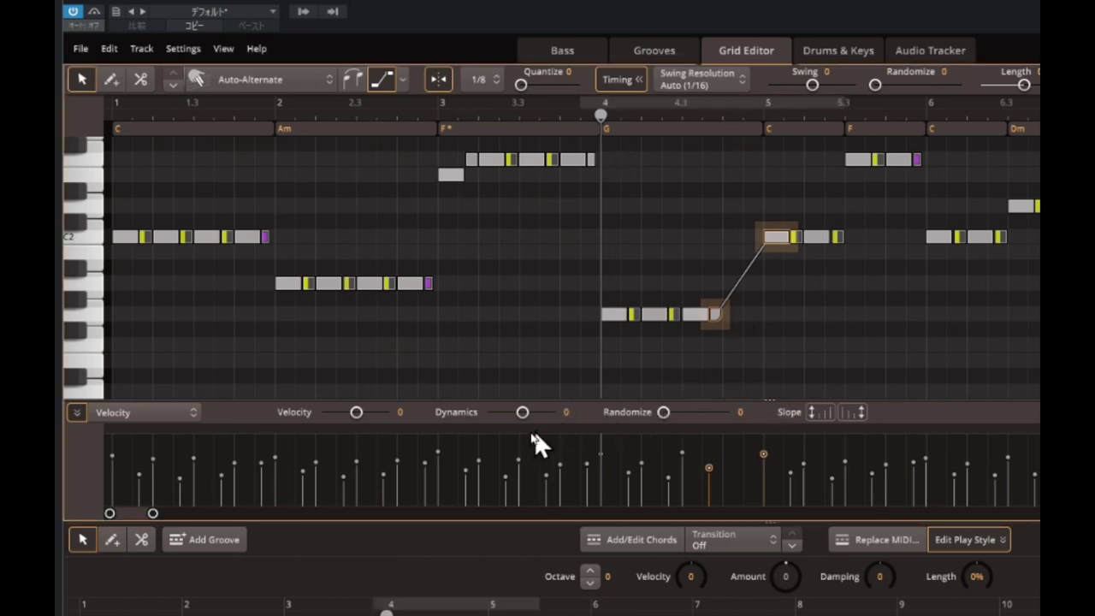
Select the final C chord in bar 8 and set its transition to Short 2.
drag(137, 513, 165, 513)
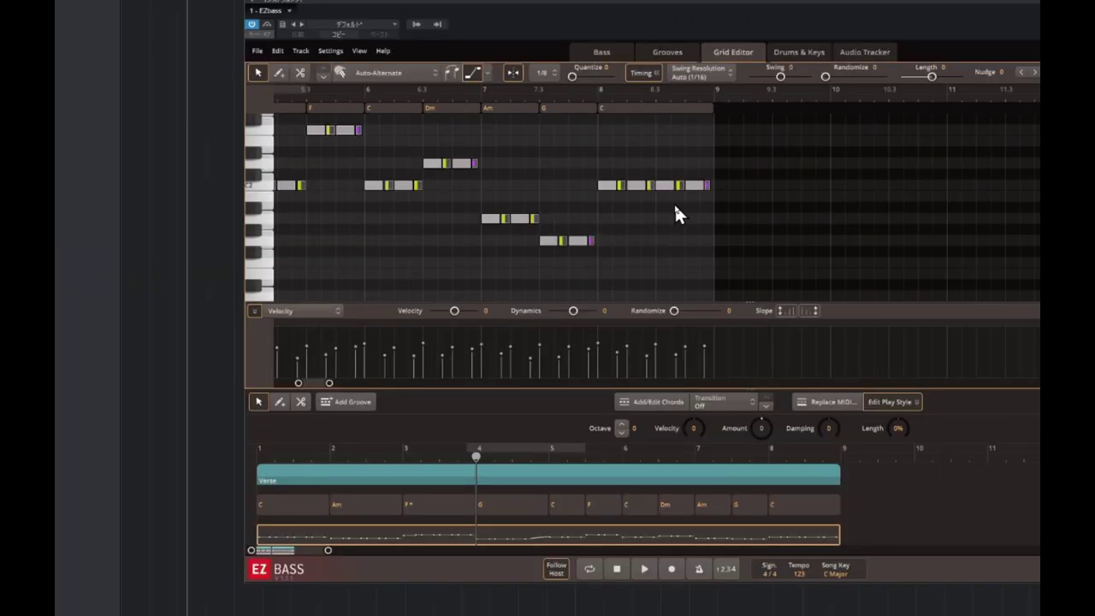
click(809, 505)
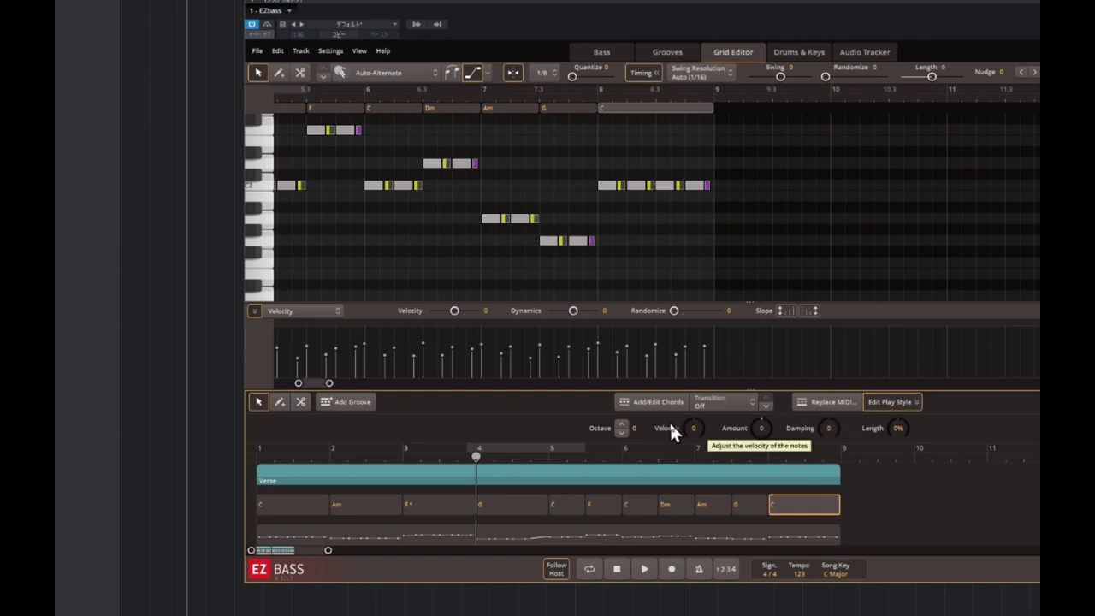
click(737, 405)
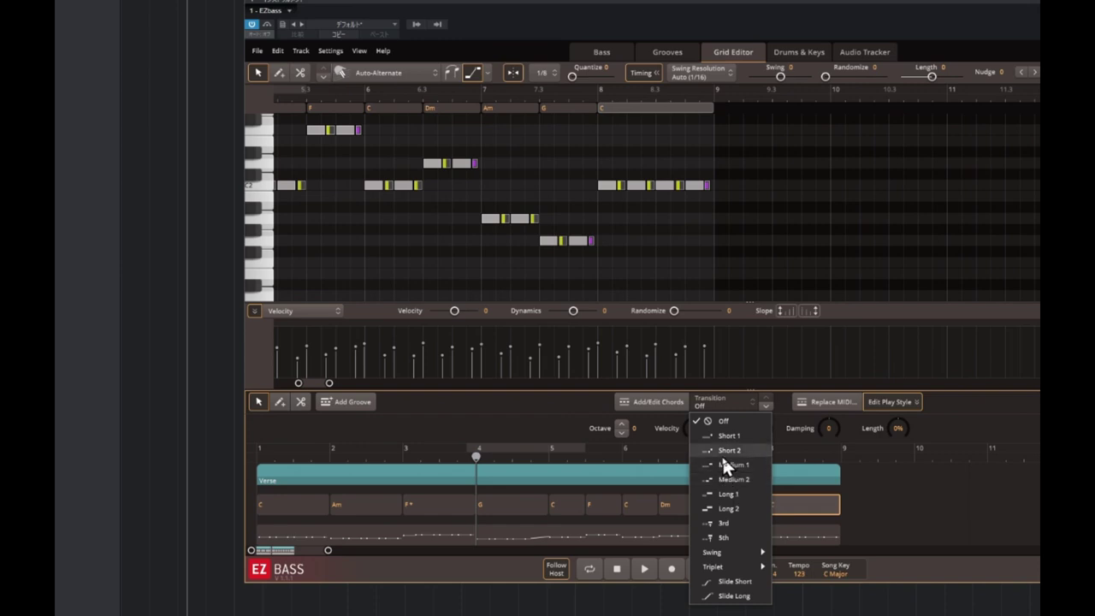
click(722, 453)
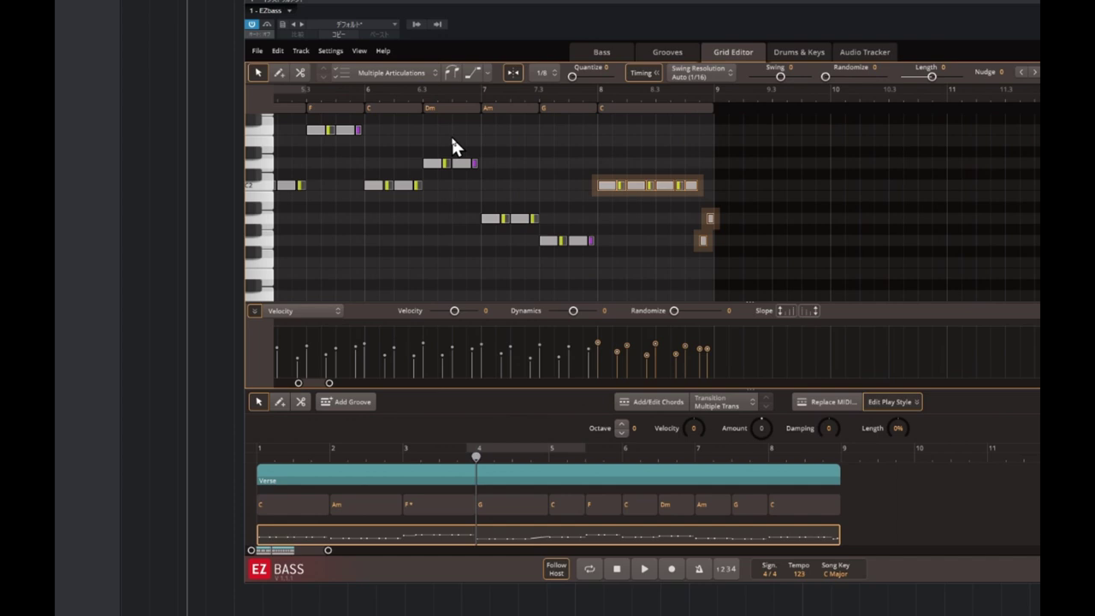
Change all selected notes of bar 8 to the Slap/Pop articulation and audition the result with a cycle range over bars 7 and 8.
click(423, 71)
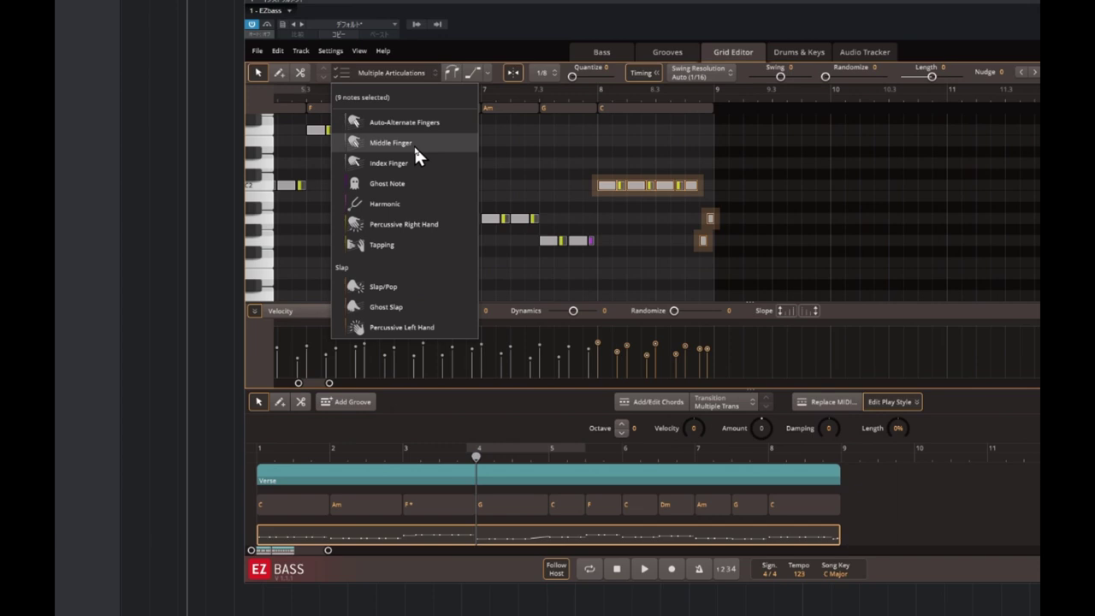
click(397, 287)
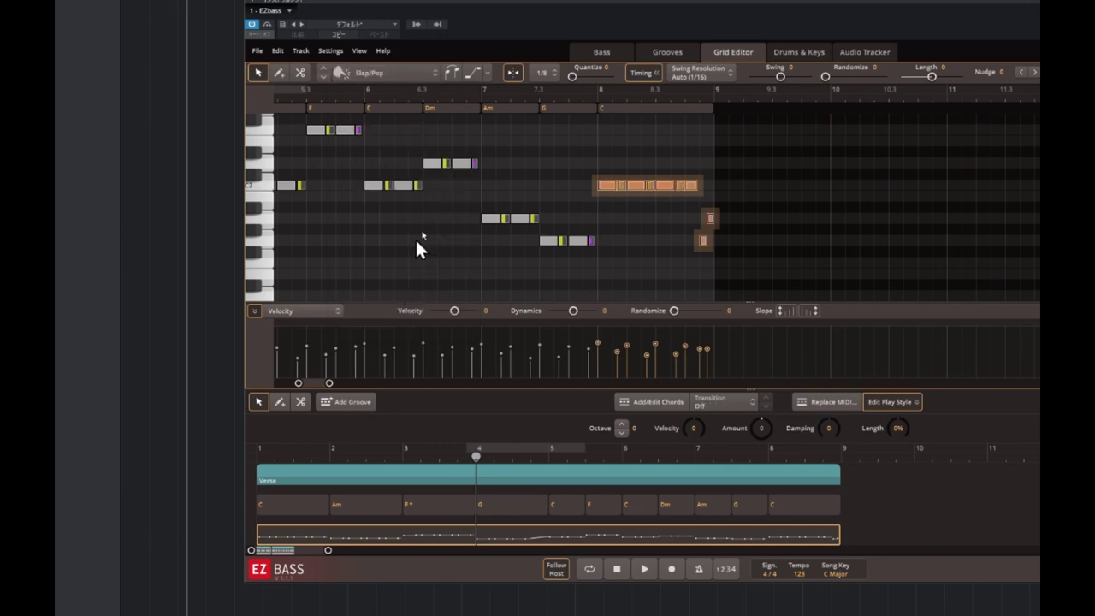
drag(508, 93, 724, 101)
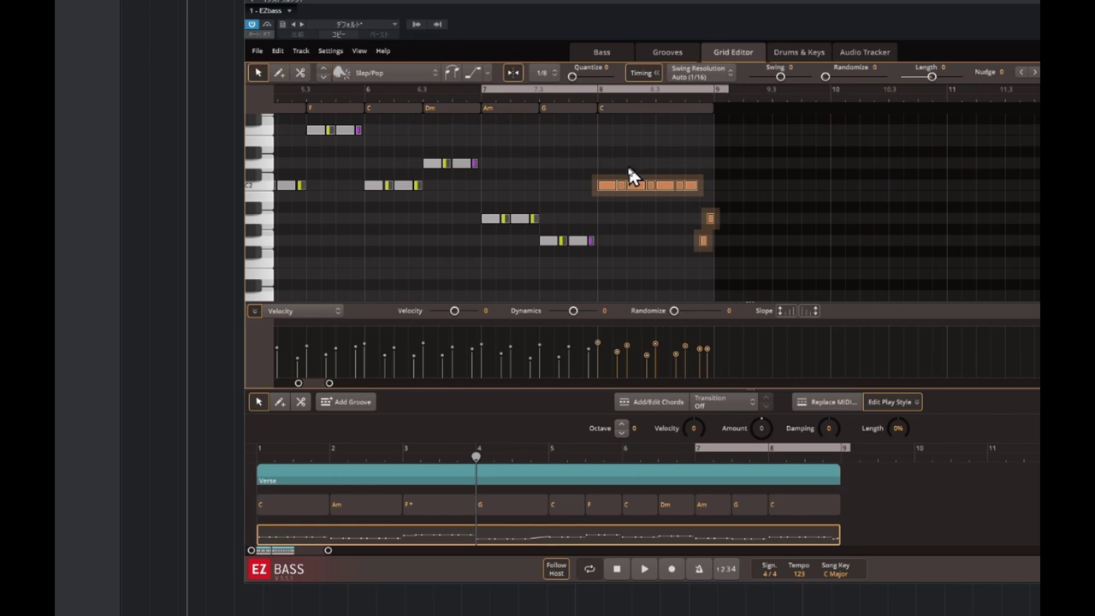
click(646, 569)
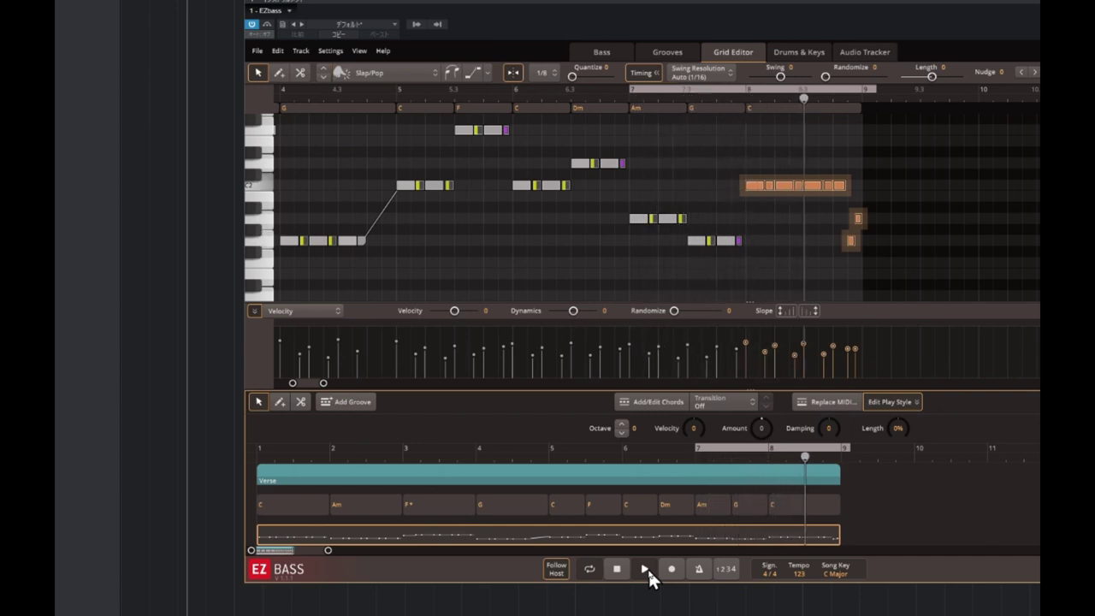
click(645, 568)
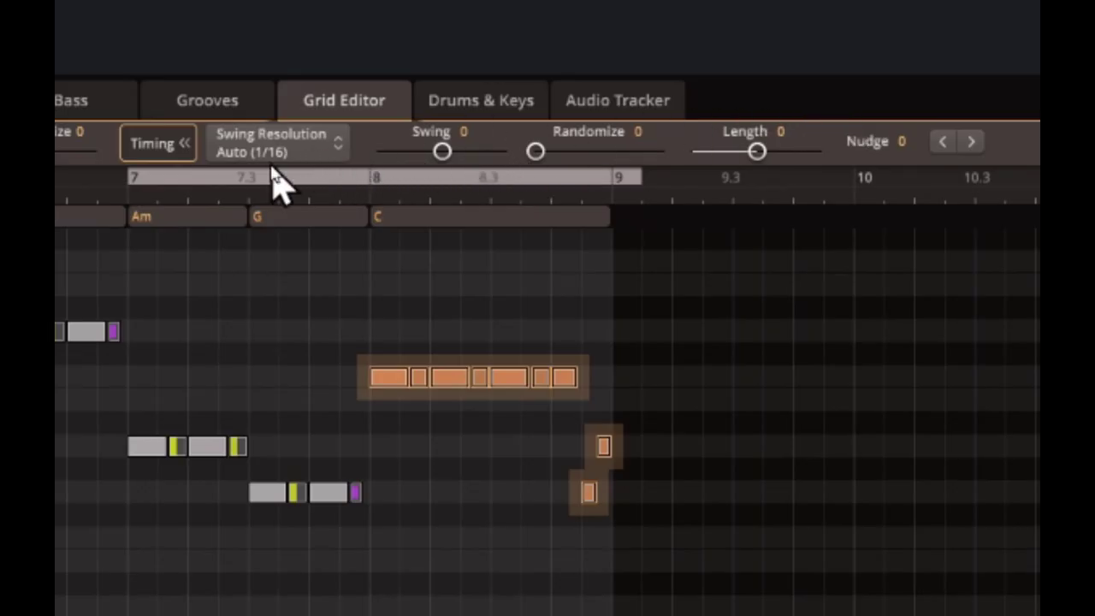
Toggle the timing controls and try adjusting the swing of the bar 8 notes.
click(181, 146)
click(181, 146)
mouse_move(452, 158)
mouse_down()
mouse_move(477, 166)
mouse_move(332, 164)
mouse_move(447, 165)
mouse_up()
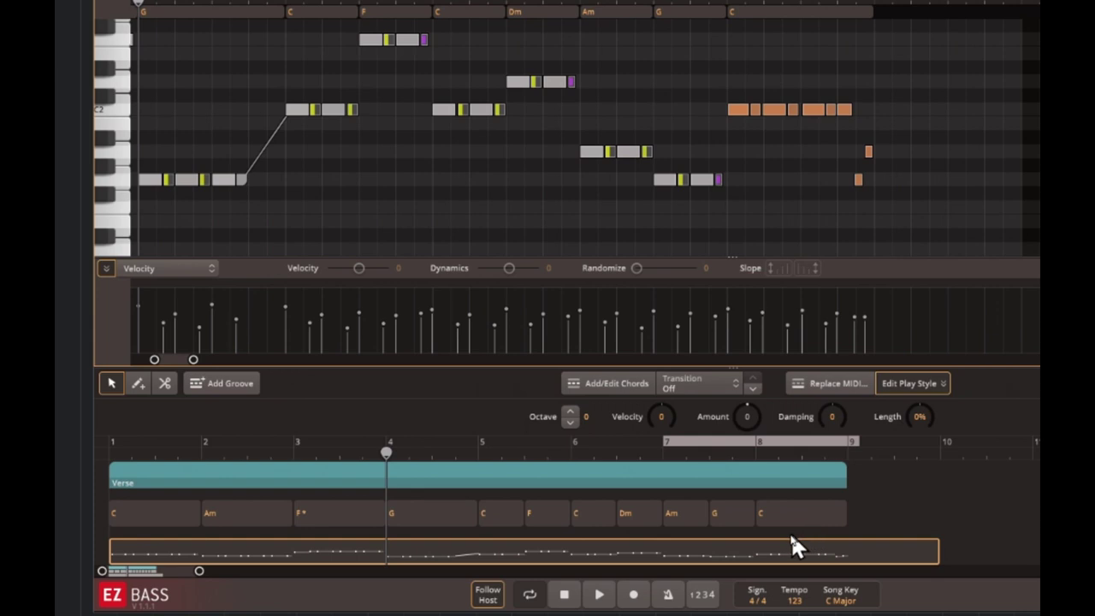
Split the Verse block at the start of bar 8 and return to the selection tool.
click(764, 512)
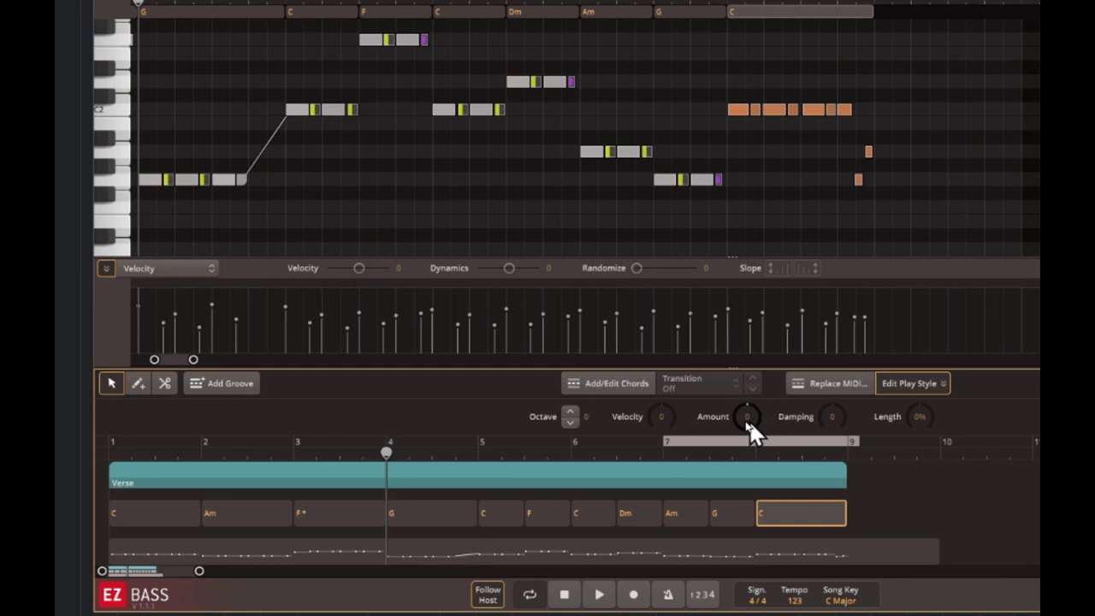
click(750, 448)
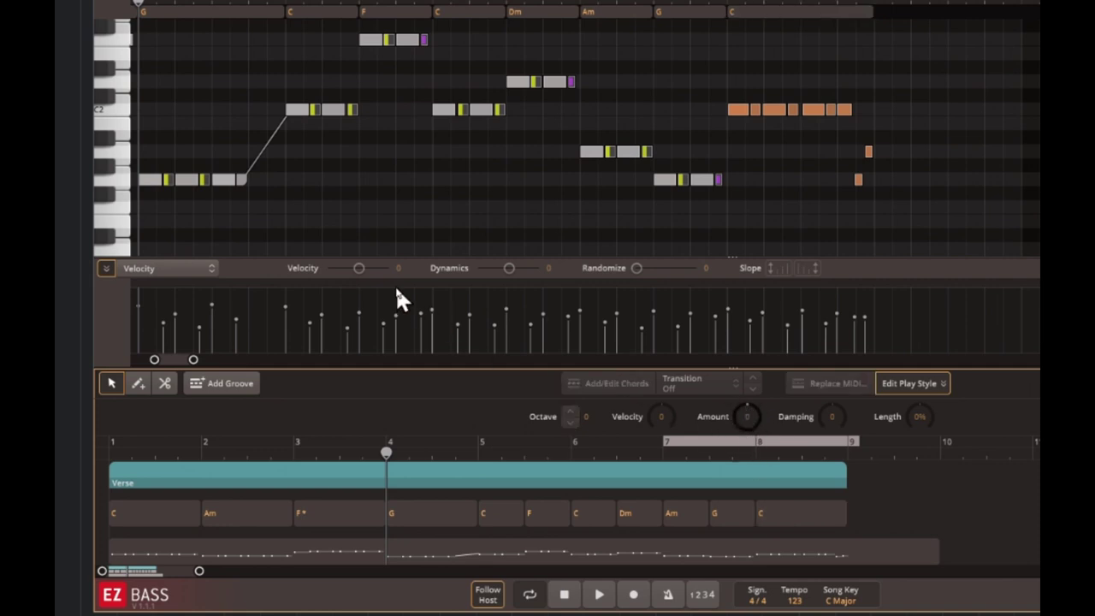
click(165, 387)
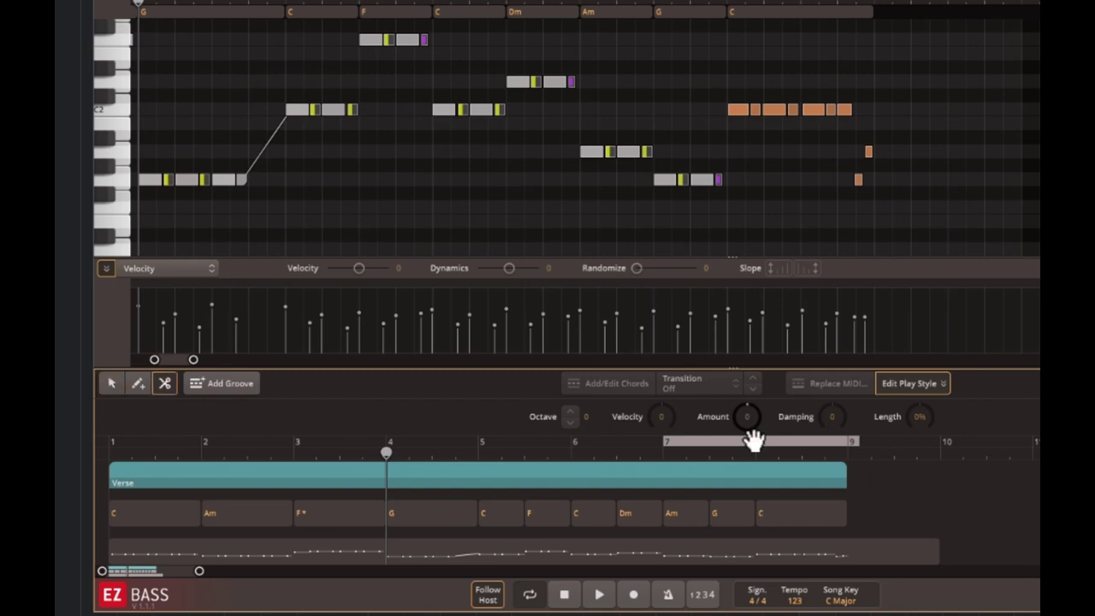
click(757, 478)
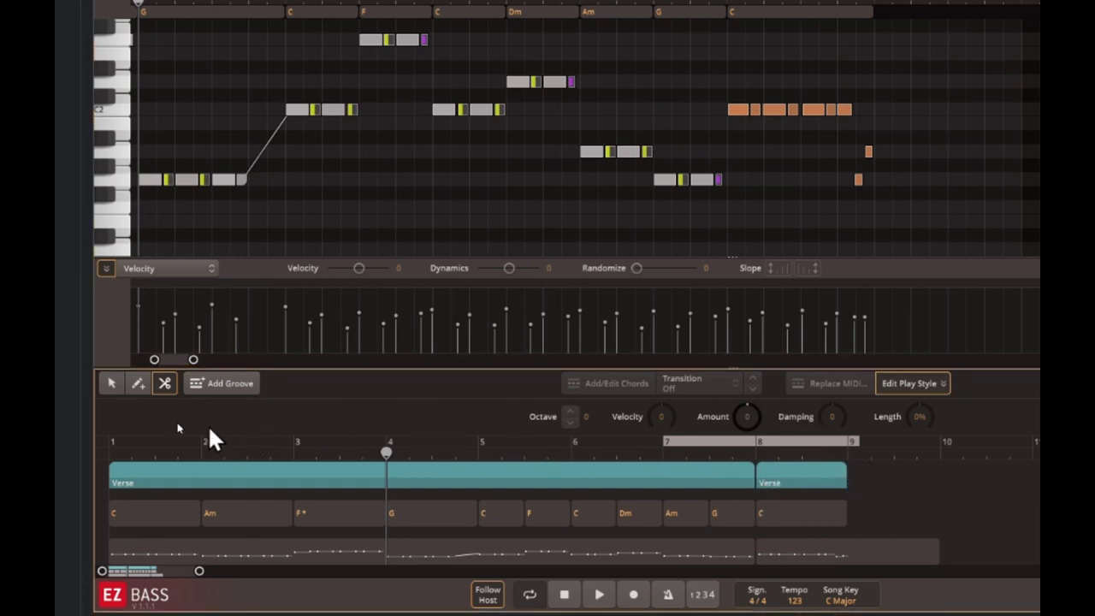
click(113, 384)
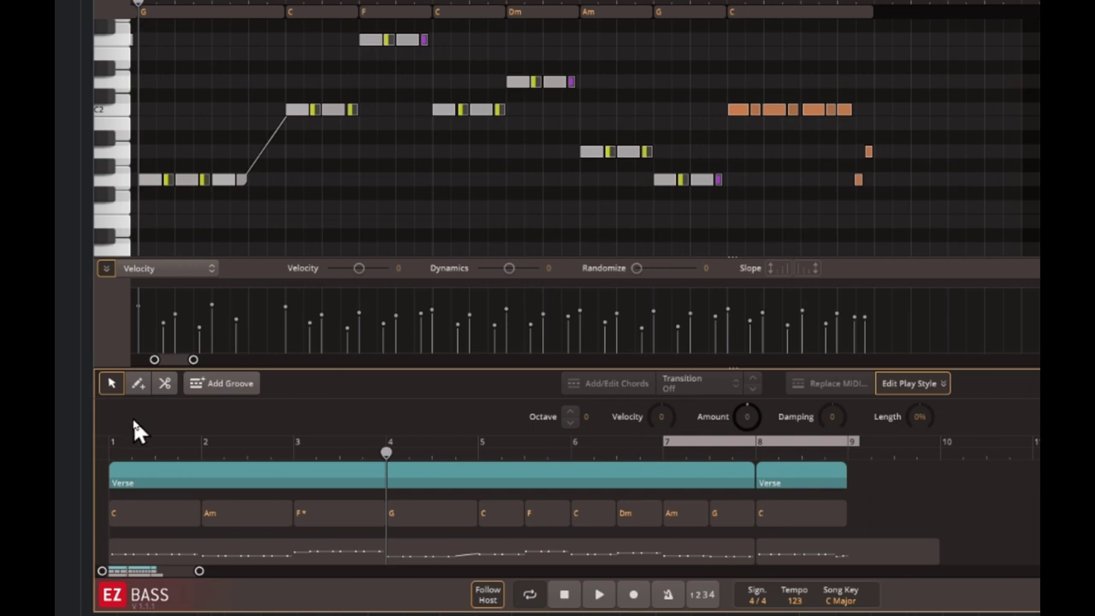
Cycle through the selection, pencil and split tools, ending on the selection tool.
key(2)
key(3)
key(2)
key(1)
key(2)
key(3)
key(2)
key(1)
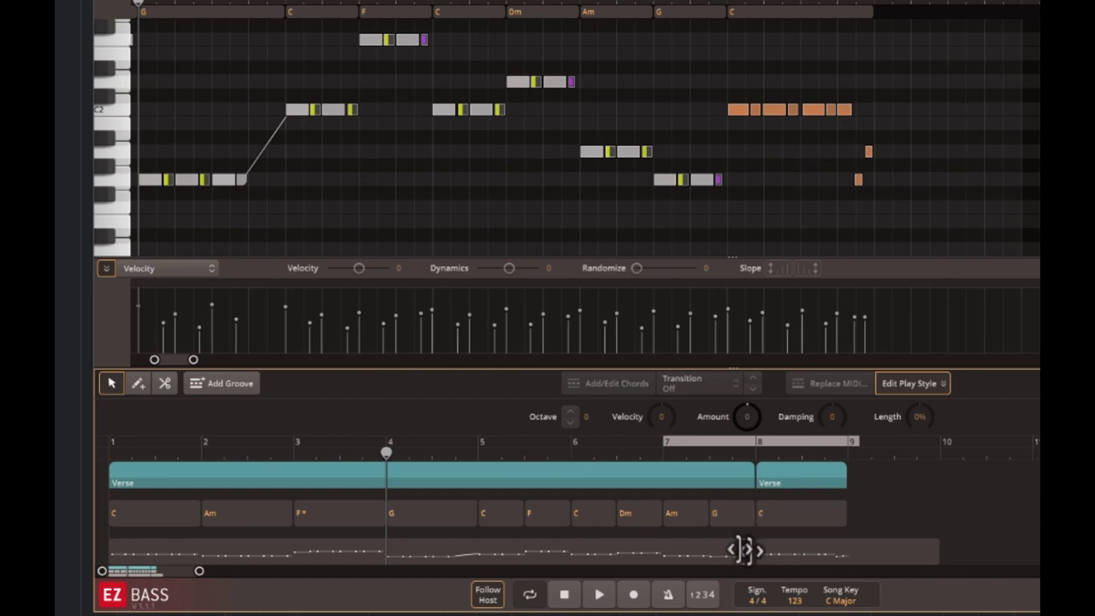
Select the split-off block starting at bar 8 and thin out its notes by lowering Amount to -3.
click(840, 552)
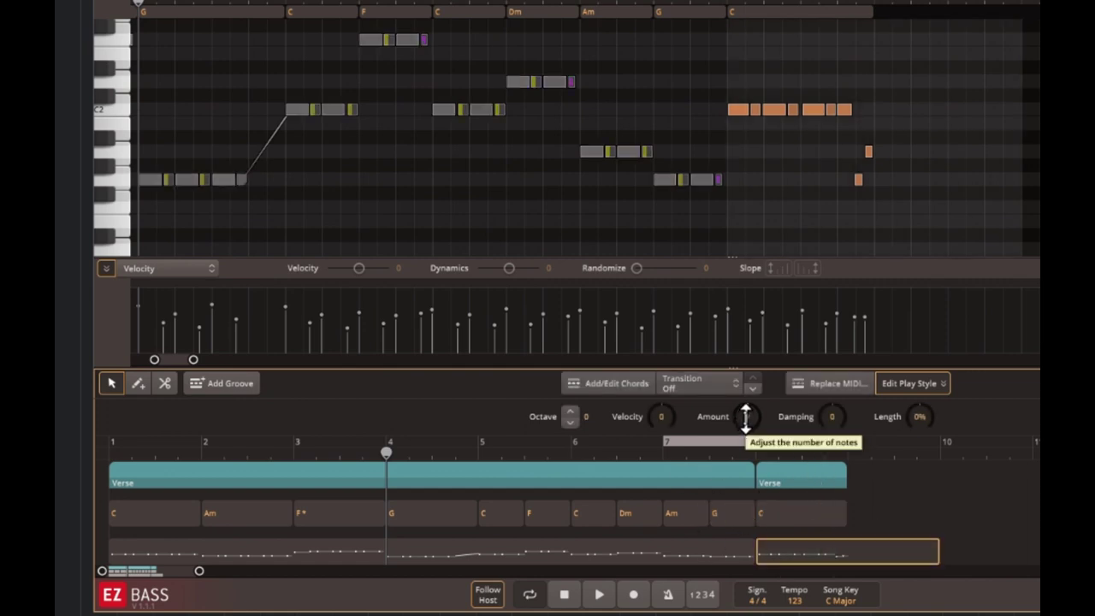
drag(744, 417, 740, 472)
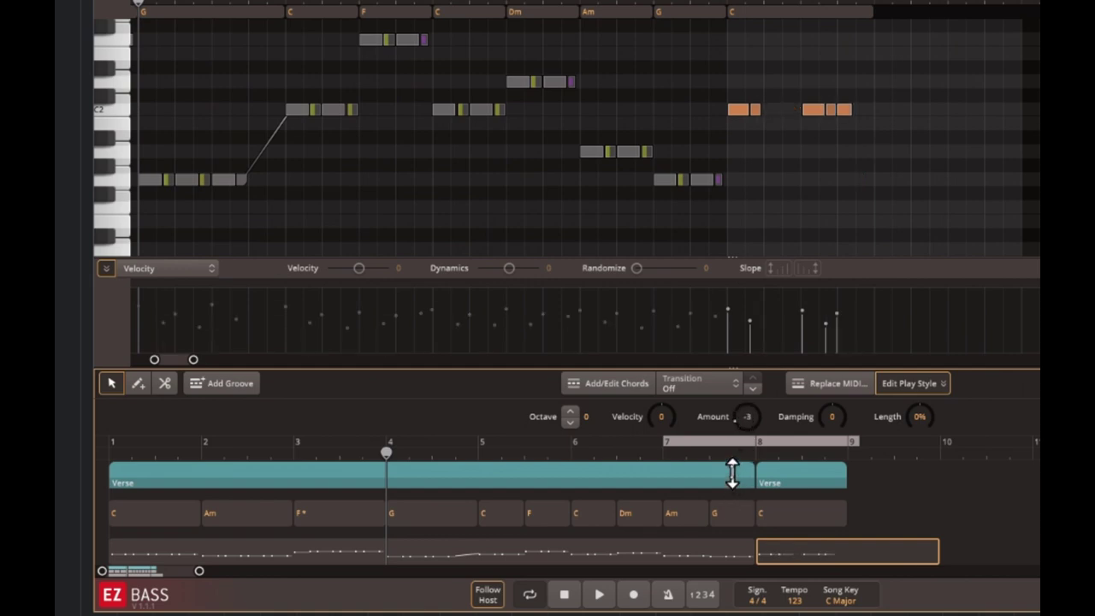
mouse_move(732, 463)
mouse_down()
mouse_move(730, 419)
mouse_move(730, 508)
mouse_move(729, 439)
mouse_move(734, 470)
mouse_up()
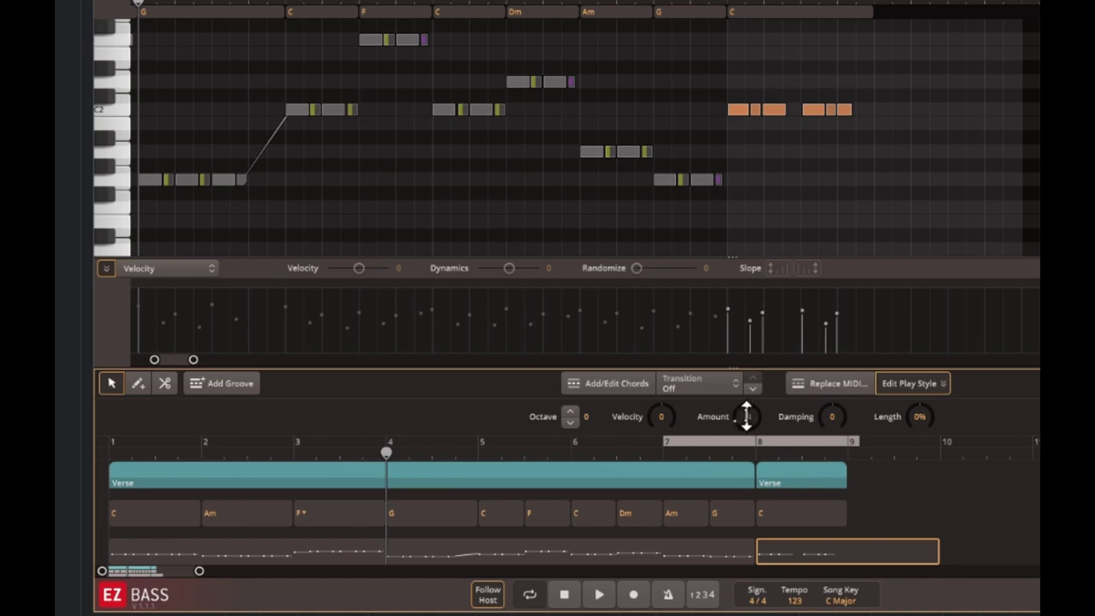
drag(745, 415, 748, 438)
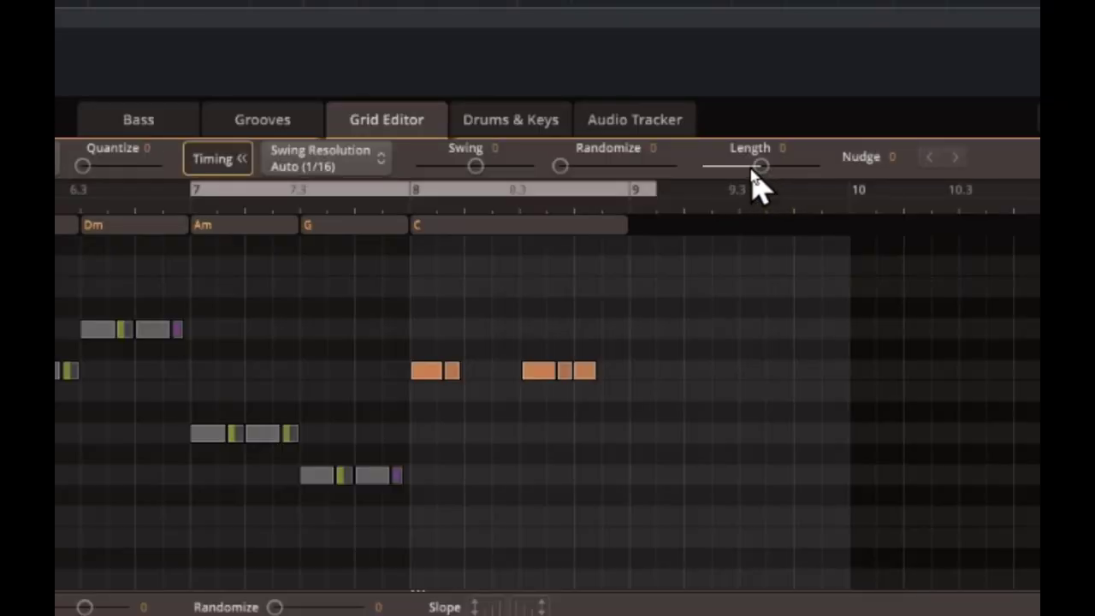
Set Length to 17 for the second note of bar 8, and to -4 for that note together with the last one.
drag(759, 166, 771, 194)
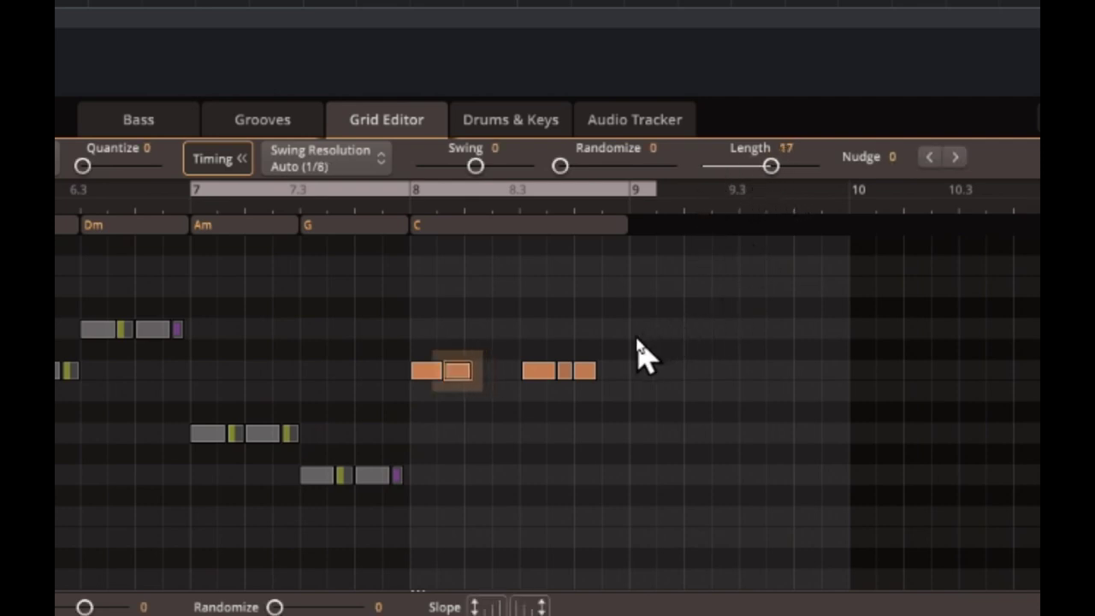
click(586, 374)
drag(761, 166, 753, 304)
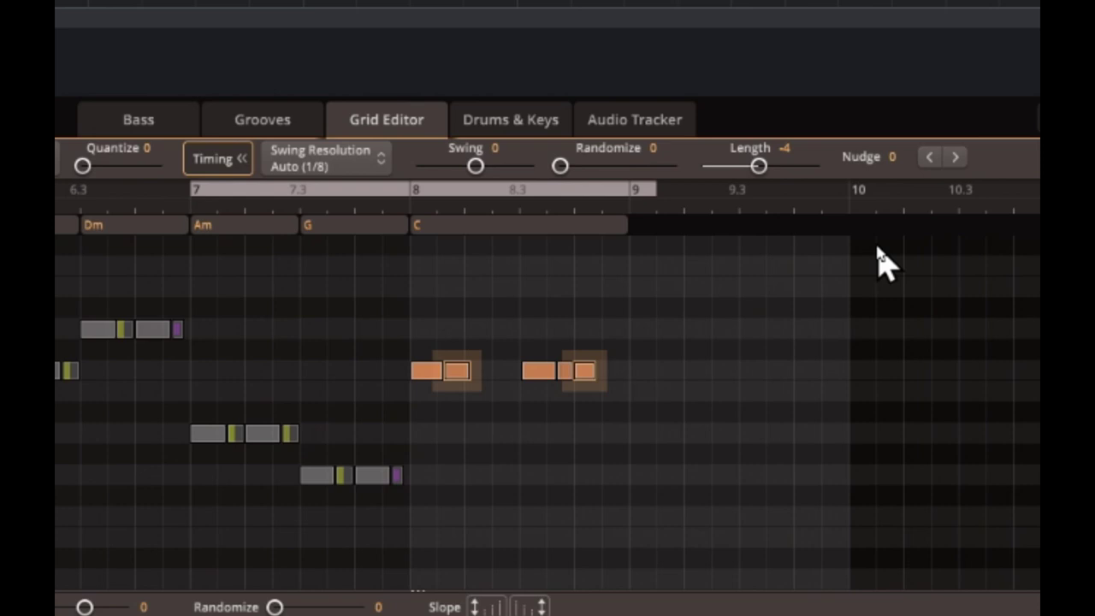
Nudge the second and last notes of bar 8 later in time and partly back again.
click(955, 157)
click(955, 158)
click(955, 158)
click(956, 158)
click(955, 157)
click(955, 158)
click(955, 157)
click(955, 157)
click(929, 157)
click(929, 157)
click(930, 157)
click(930, 157)
click(930, 157)
click(929, 157)
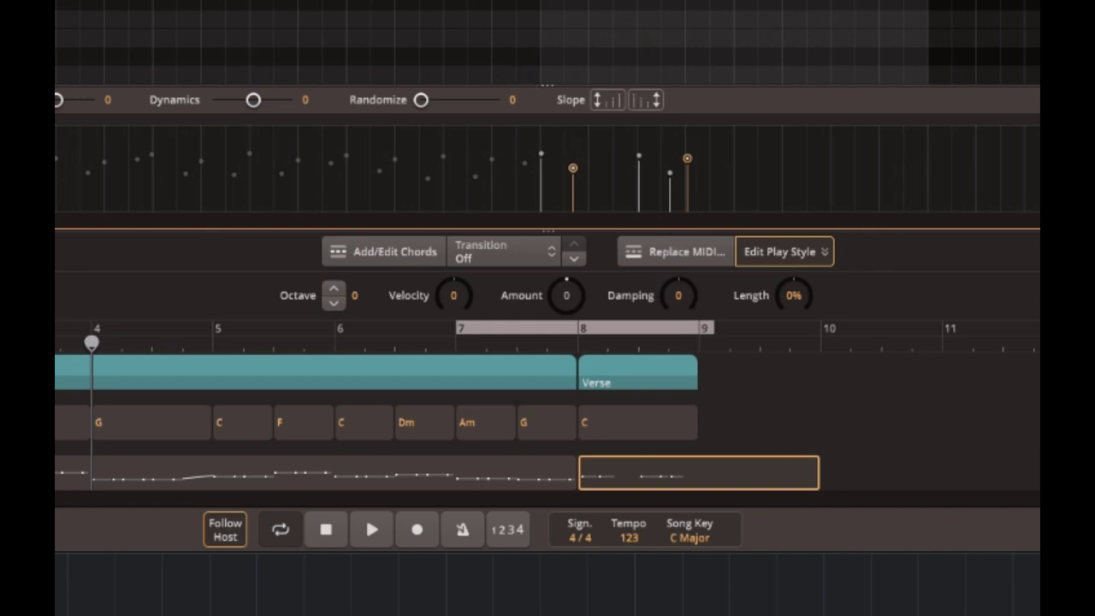
Raise the bar 8 block's Damping to 127 during playback, stop playback and reselect the block.
click(374, 529)
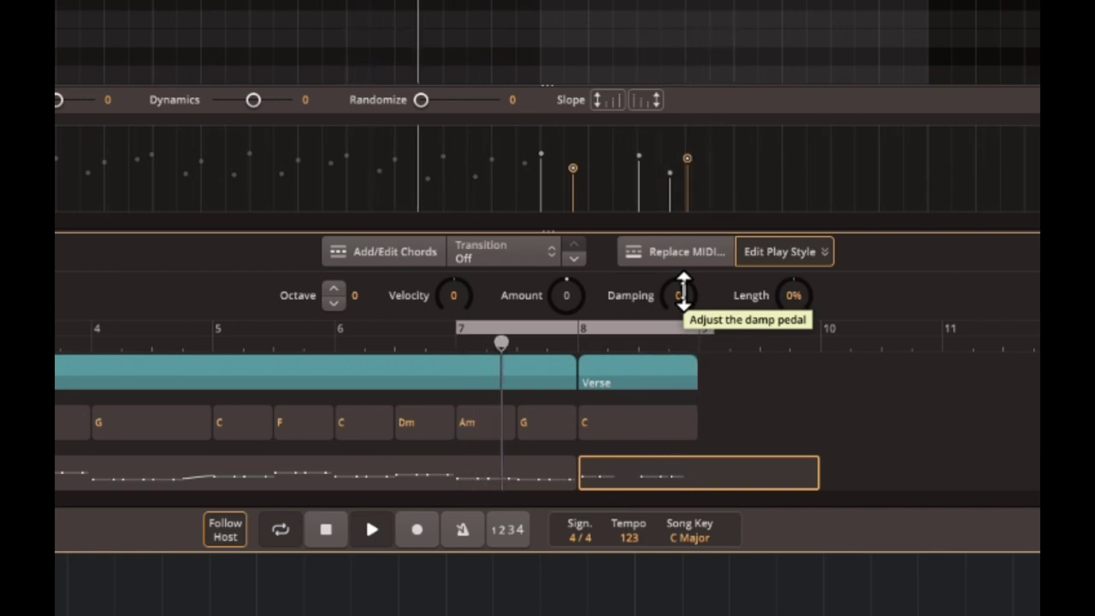
drag(683, 291, 680, 177)
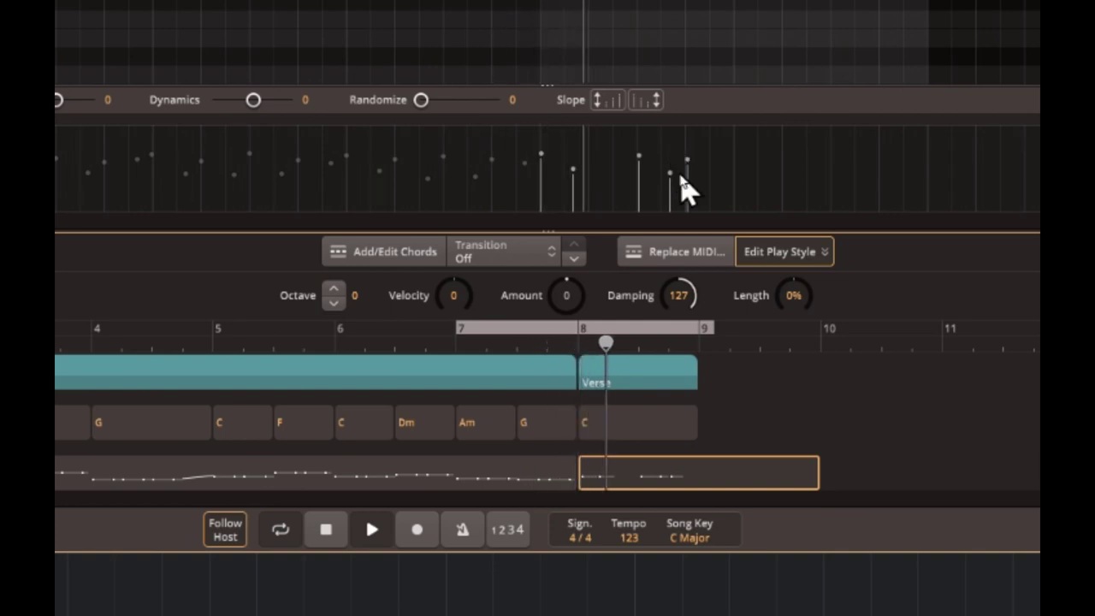
click(325, 530)
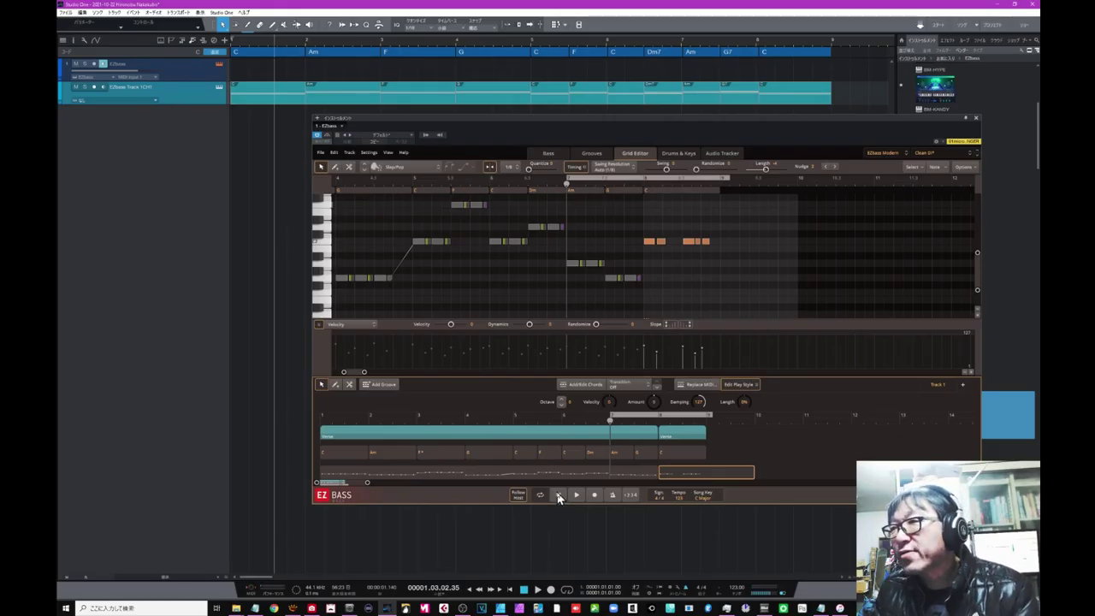
click(677, 264)
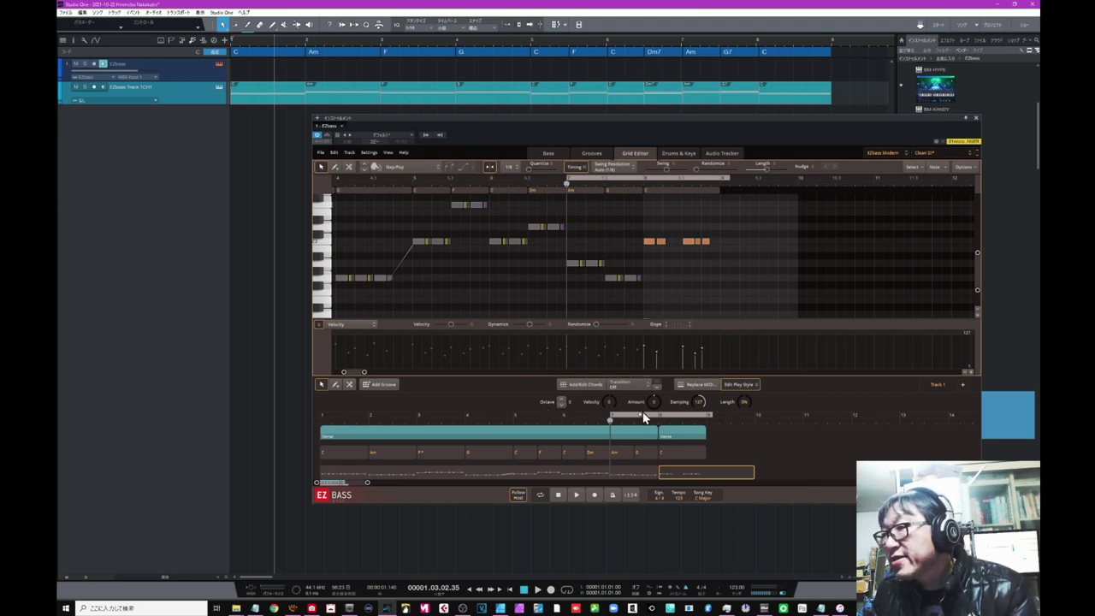
click(723, 470)
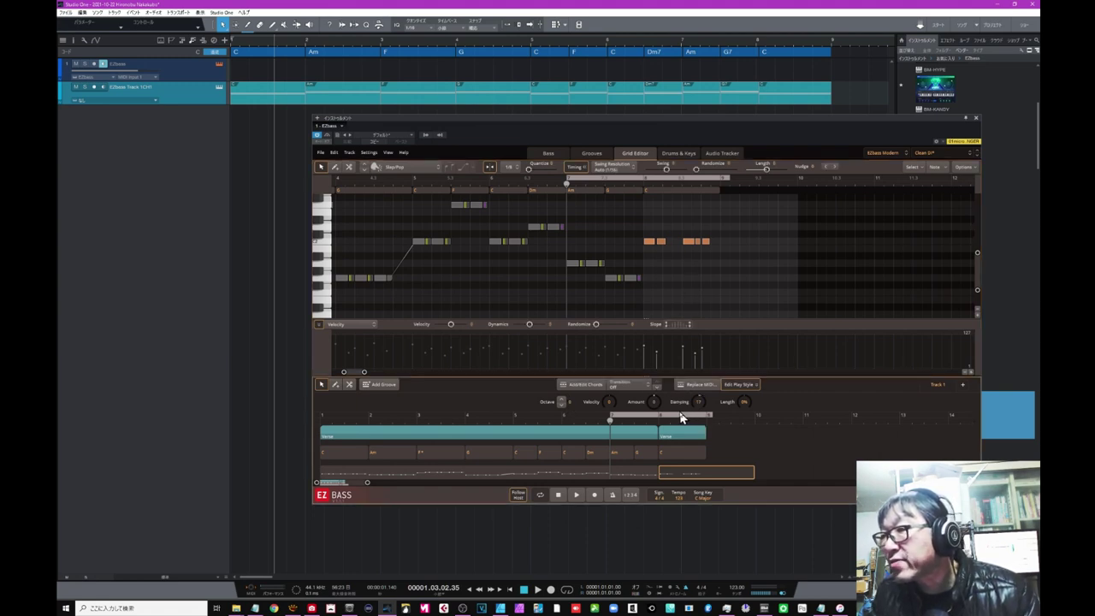
Set the articulation of the four Am-chord notes in bar 7 to Auto-Alternate Fingers.
click(642, 453)
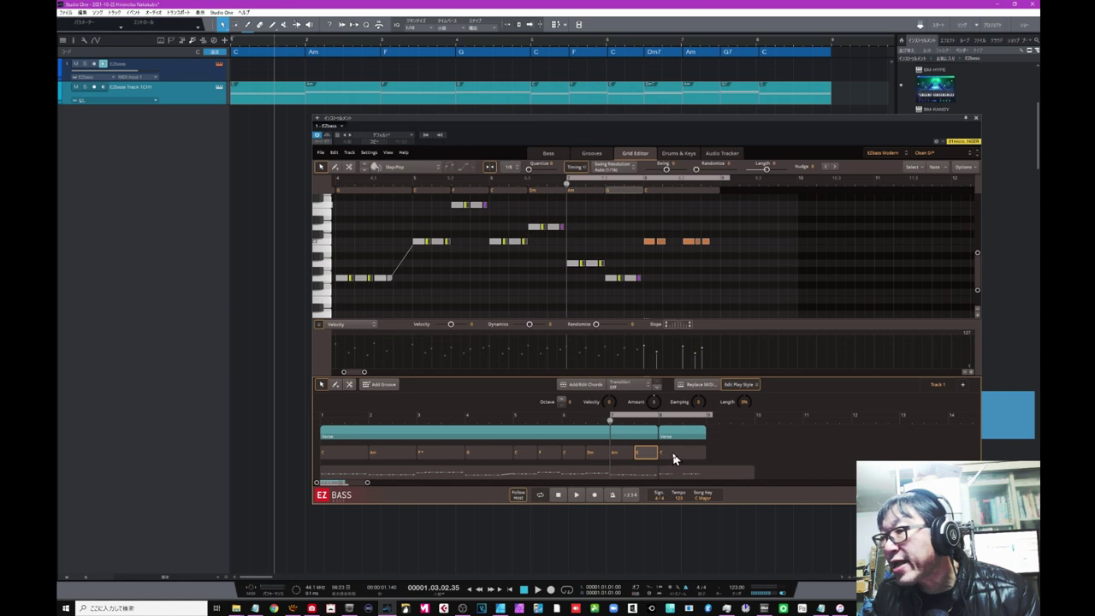
click(672, 454)
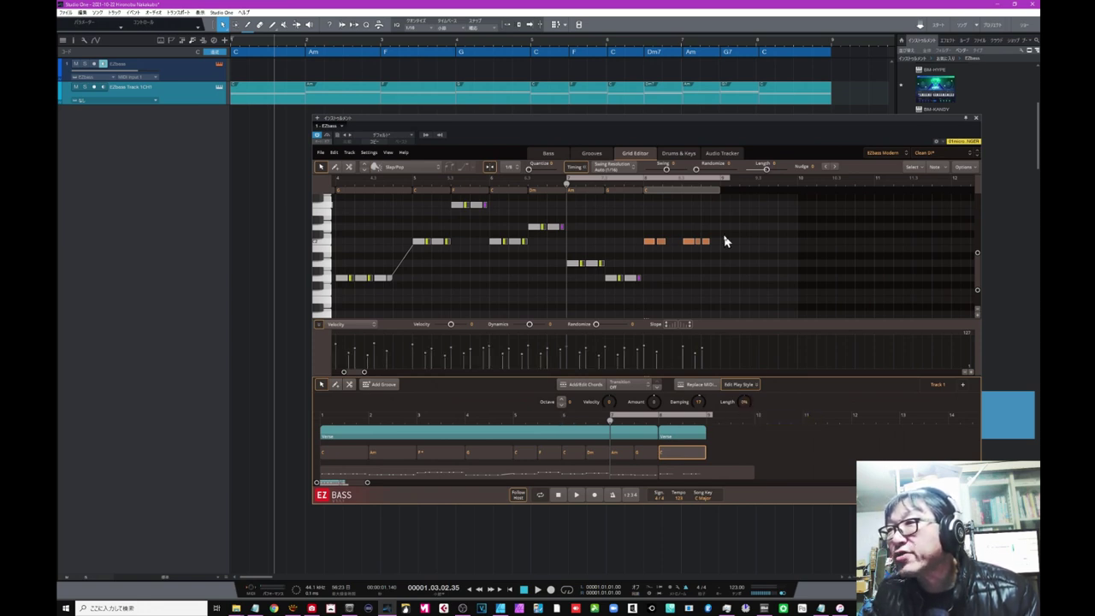
click(585, 262)
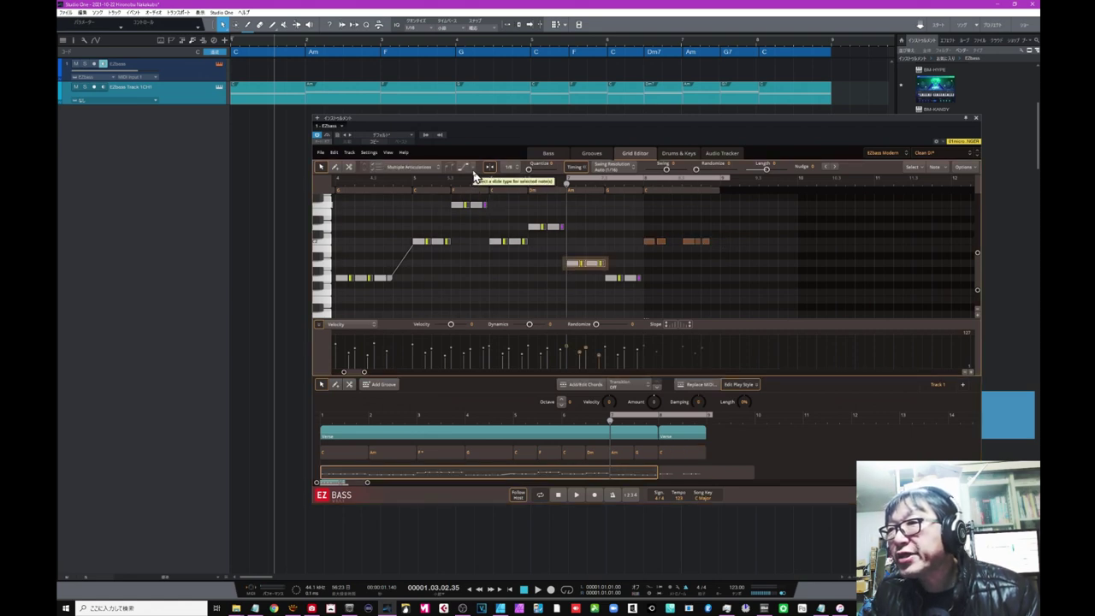
click(428, 168)
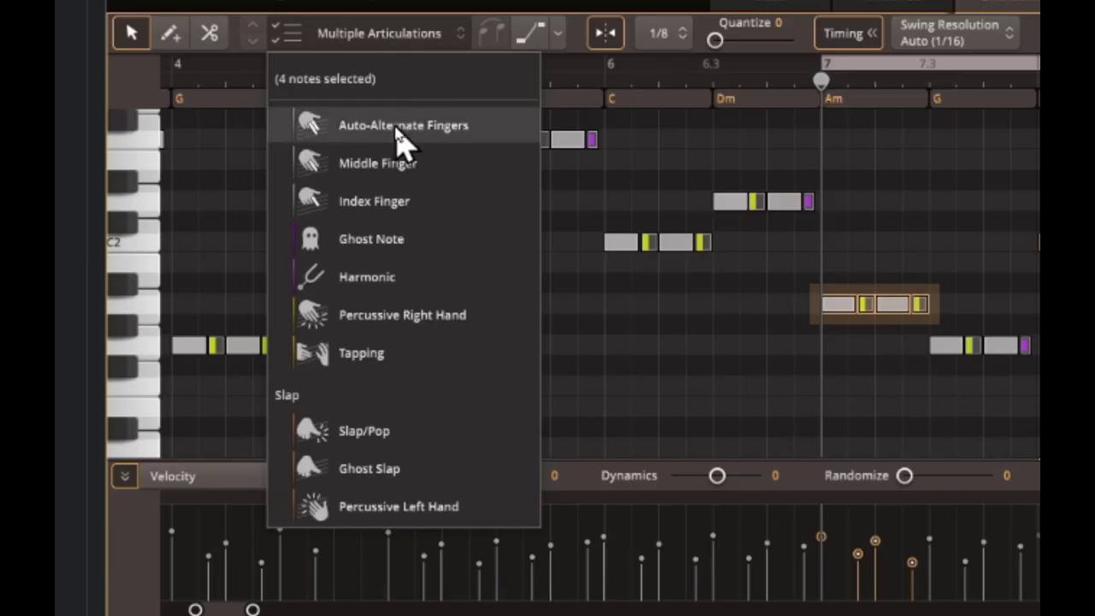
click(398, 130)
Try Middle Finger on the four F-chord notes in the second half of bar 5, and settle on the Harmonic articulation.
click(528, 154)
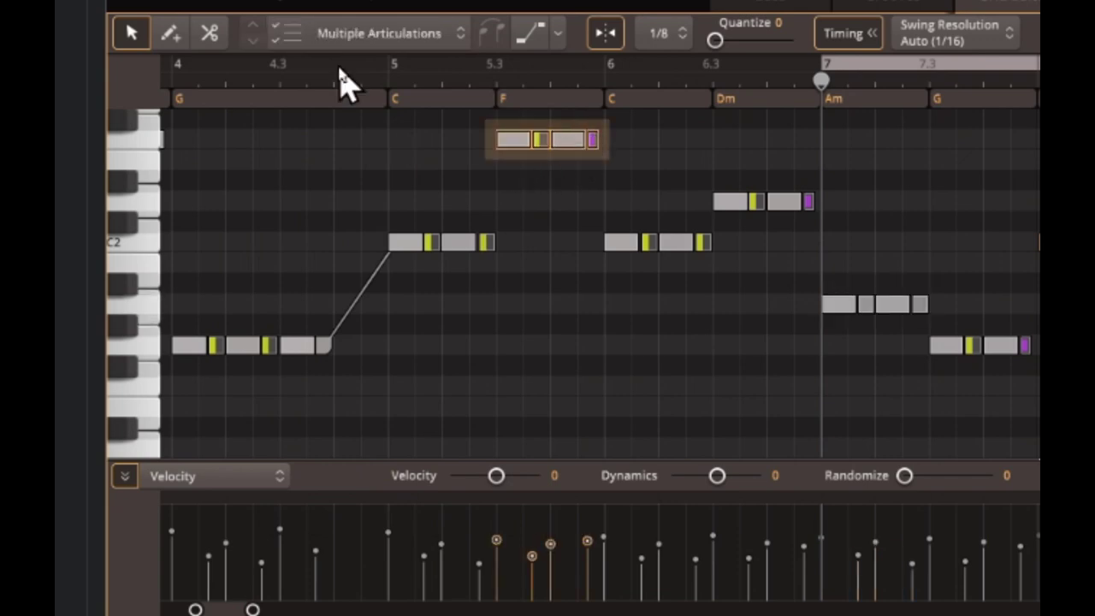
click(379, 33)
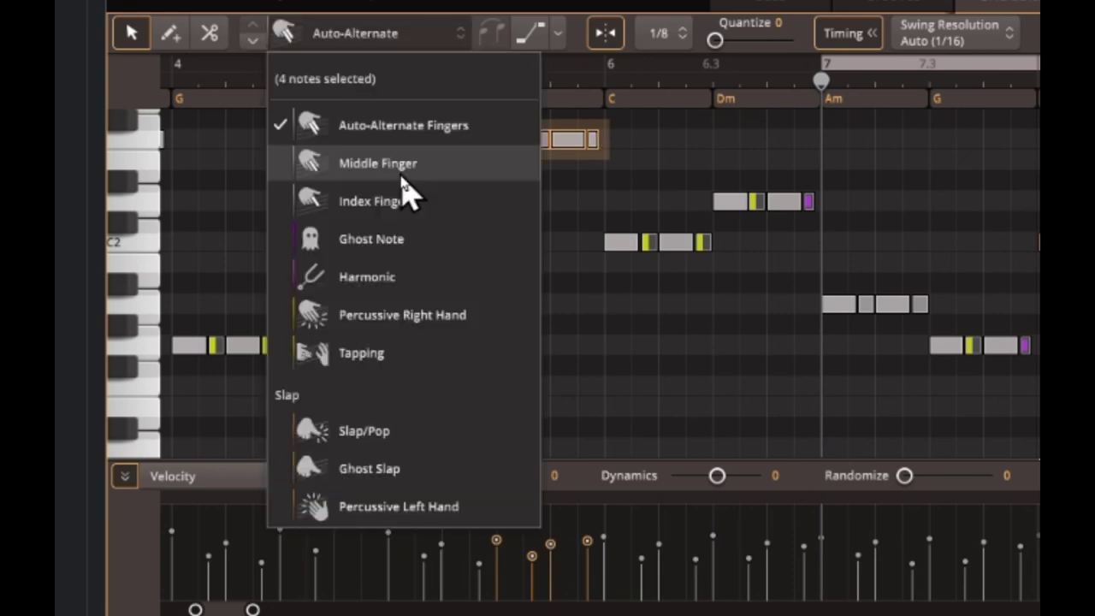
click(400, 175)
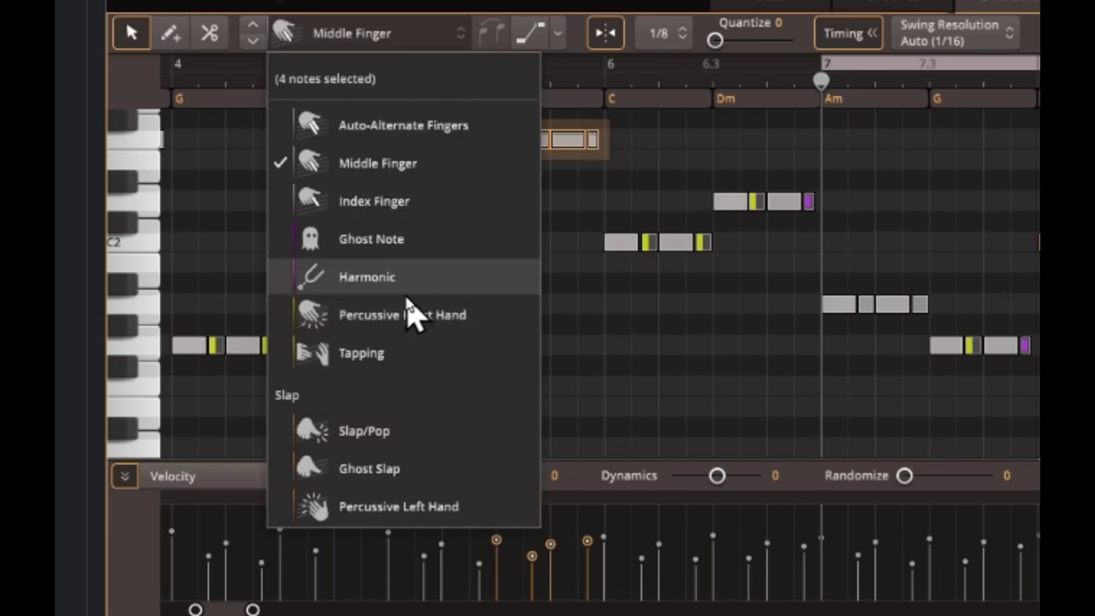
click(407, 293)
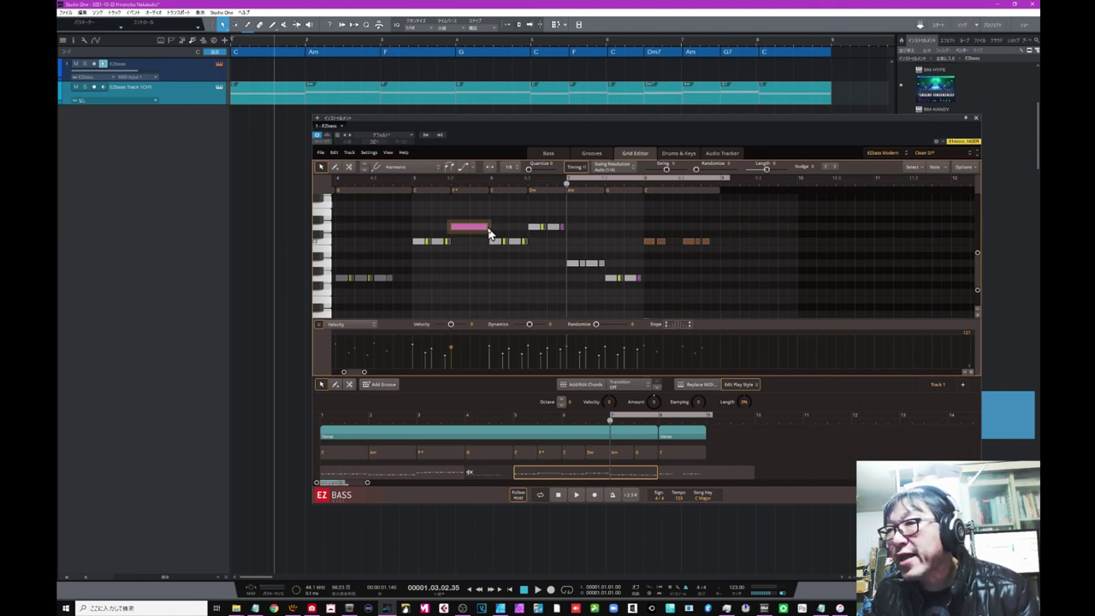
Replace the C notes at bar 6 by extending the long harmonic note over them, and apply Wide vibrato to the entire note.
drag(483, 263, 521, 228)
key(Delete)
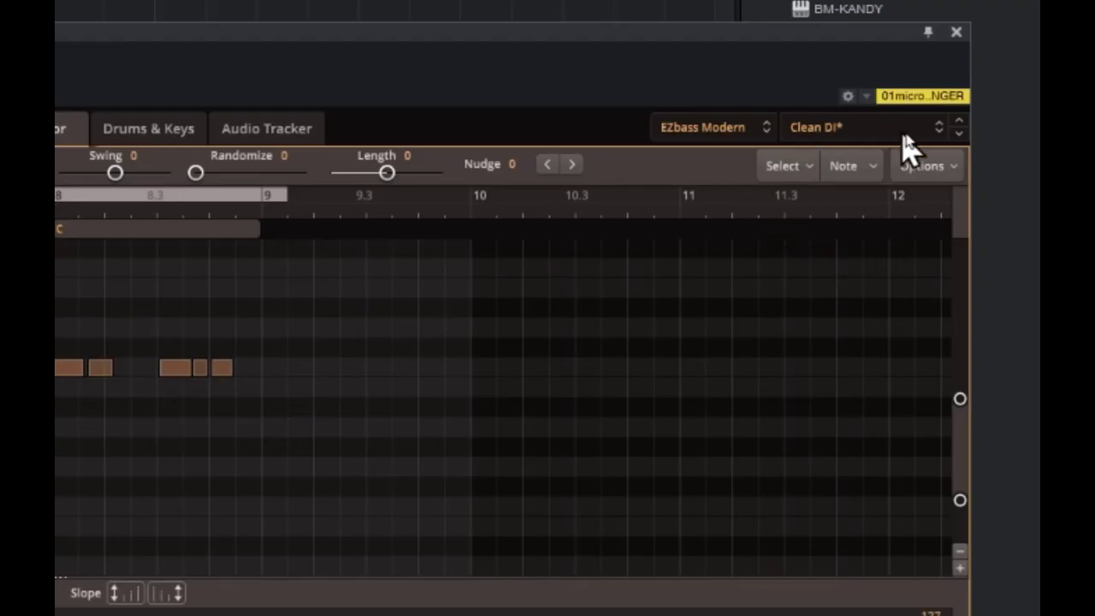
click(871, 169)
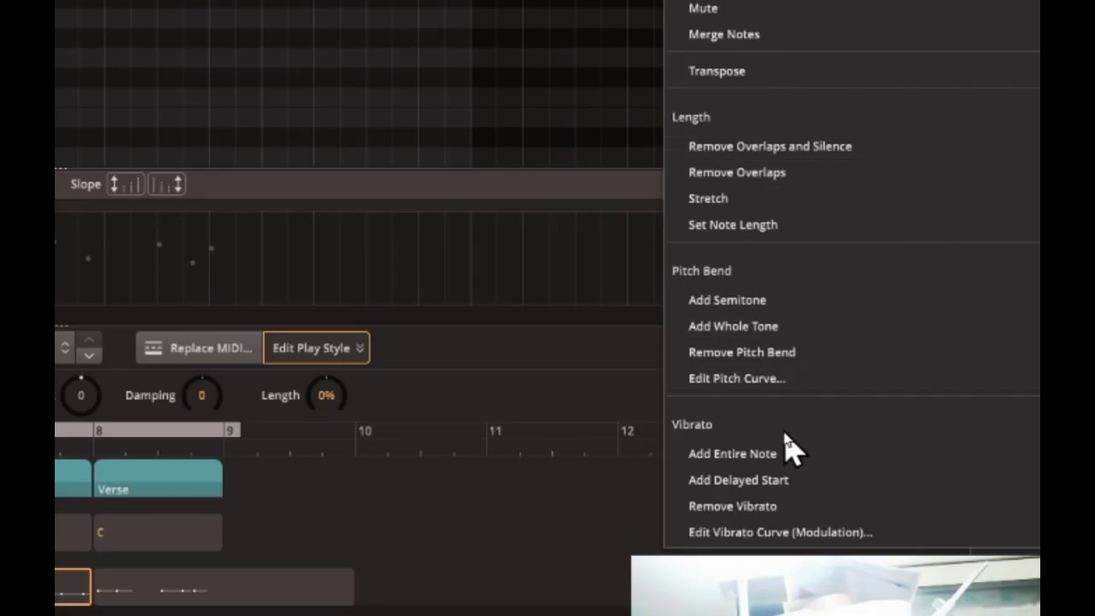
mouse_move(778, 453)
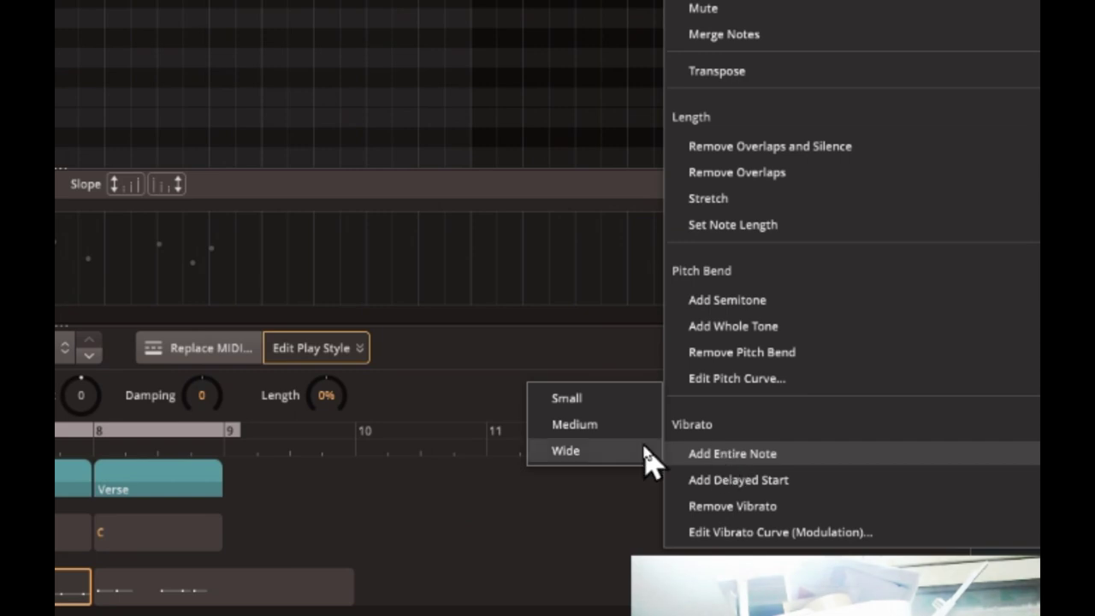
click(565, 450)
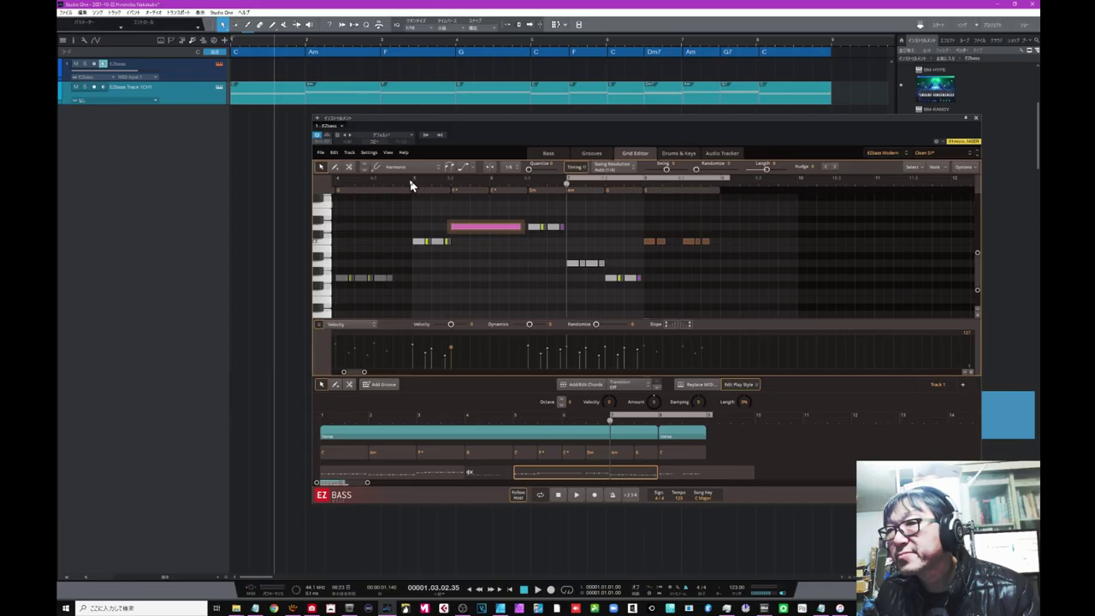
Set the playback range from bar 5 into the second half of bar 6 and audition the long harmonic note from bar 5.
drag(526, 188, 547, 186)
click(414, 186)
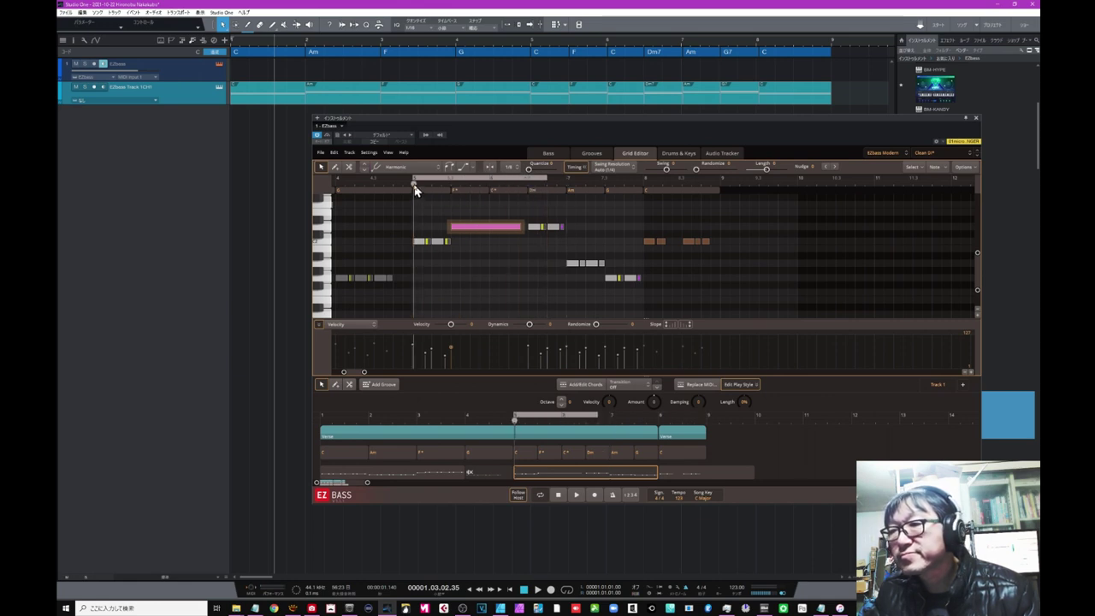
click(576, 495)
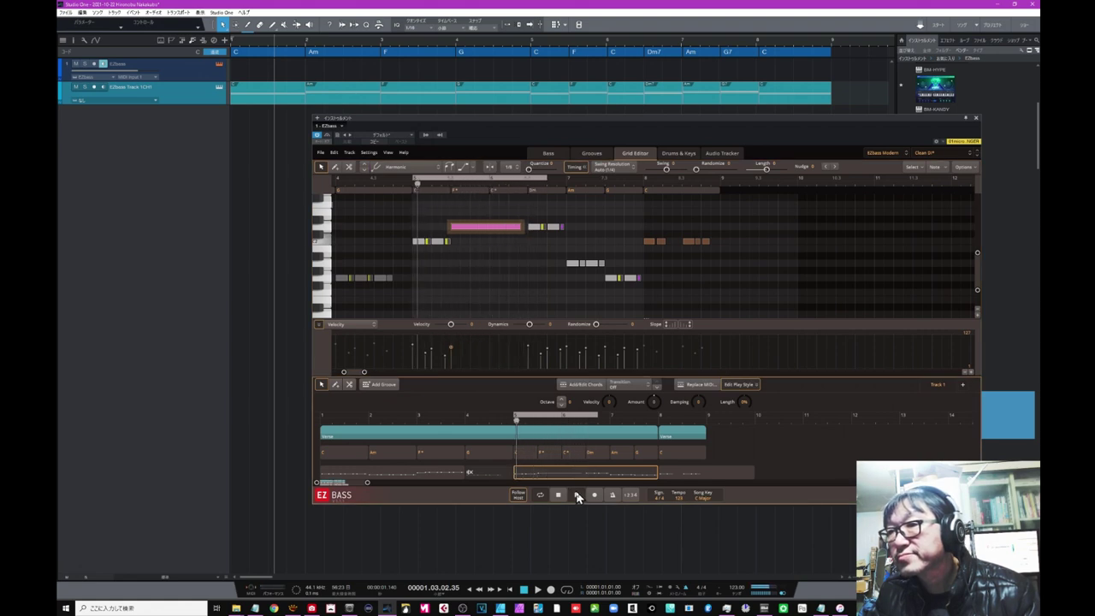
click(577, 496)
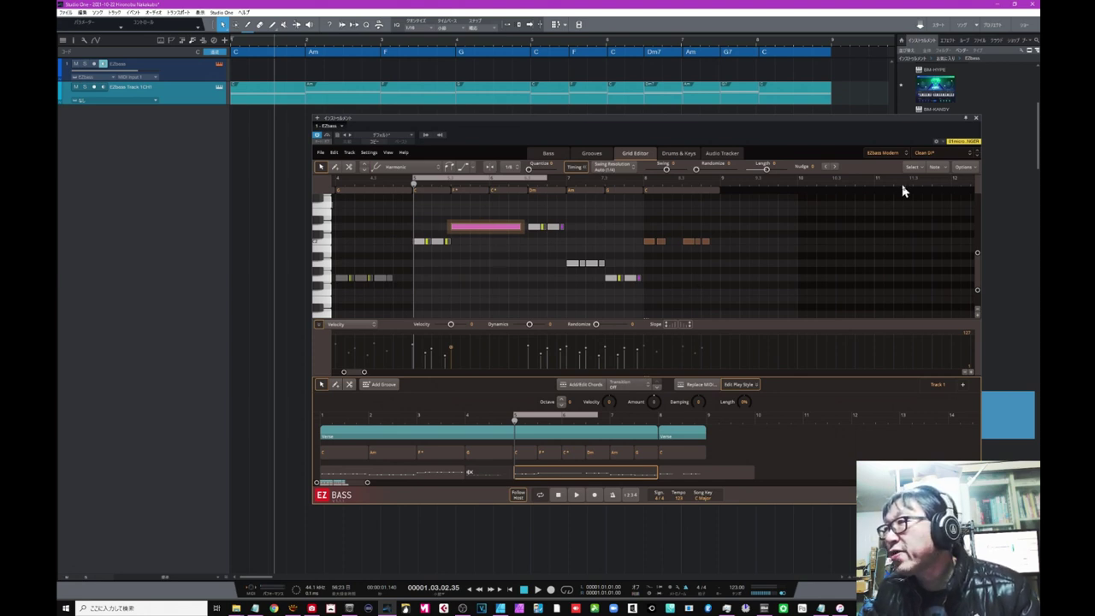
Review the stretch and whole-note vibrato options for the long harmonic note, play the passage and stop playback.
click(934, 169)
mouse_move(928, 336)
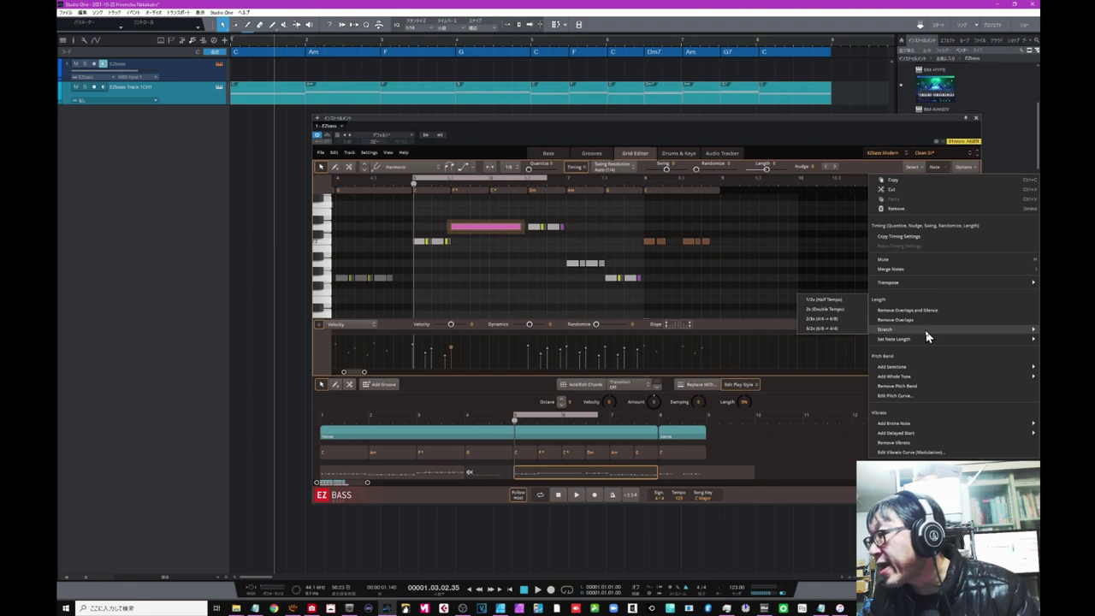
mouse_move(935, 425)
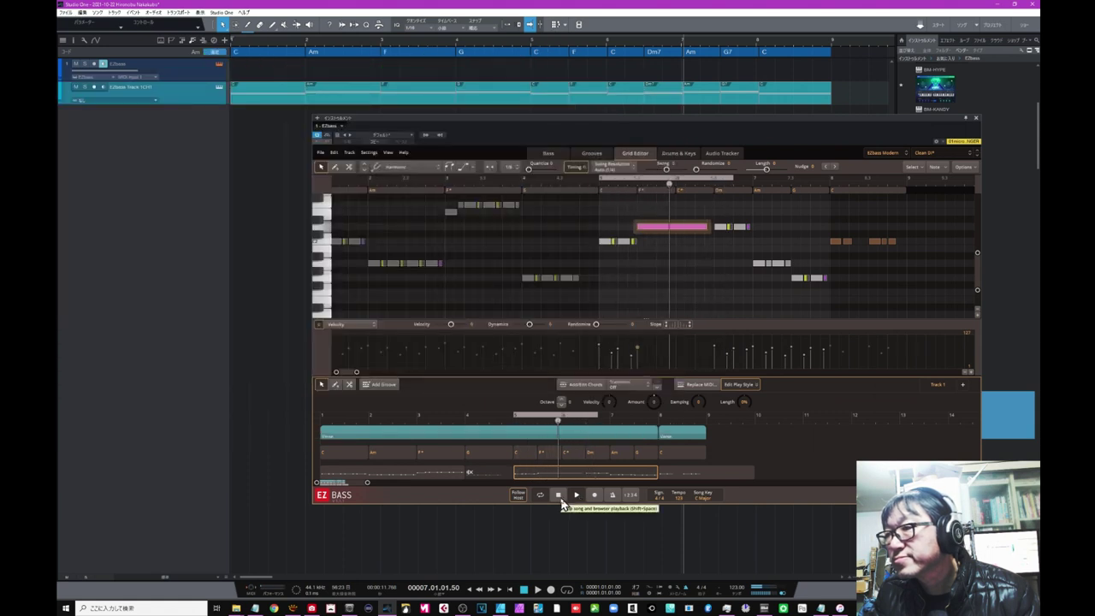
click(562, 503)
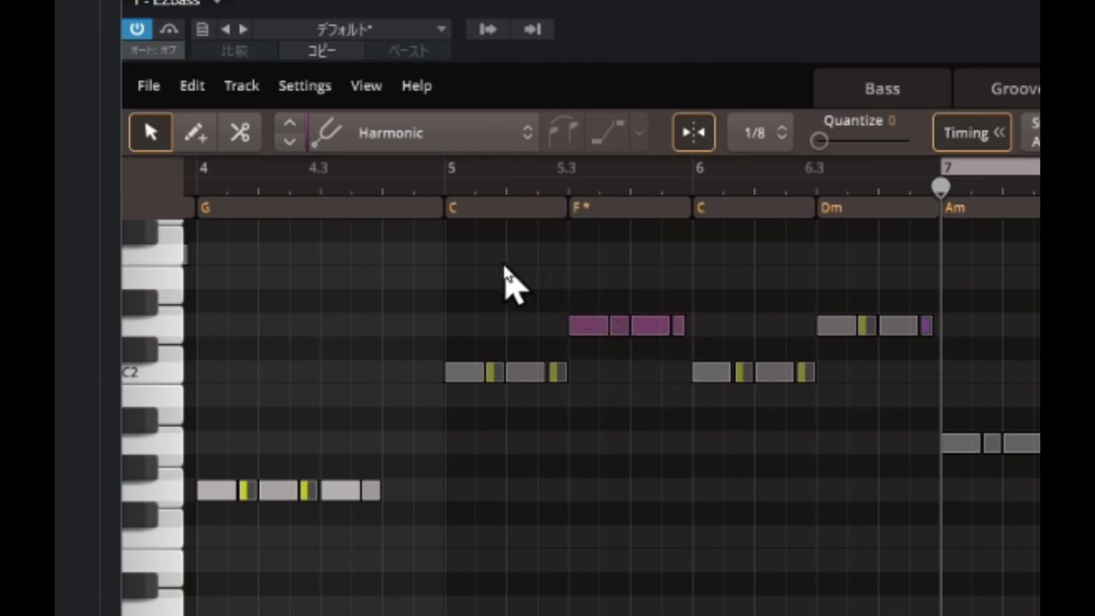
Split the third harmonic note in bar 5 on the grid, and split it again off the grid with snapping turned off.
click(242, 135)
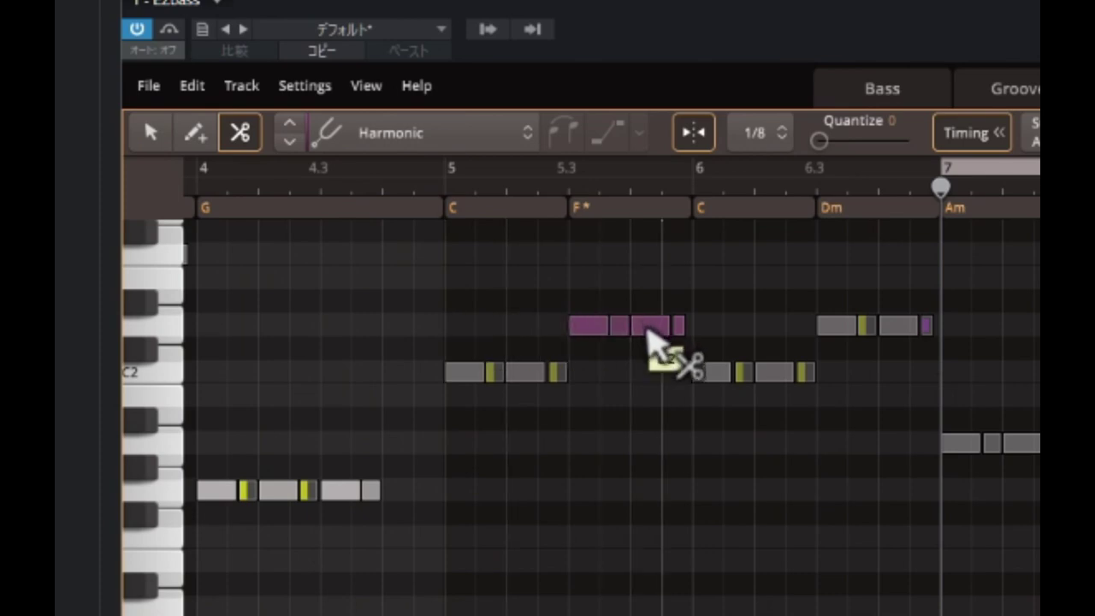
click(647, 329)
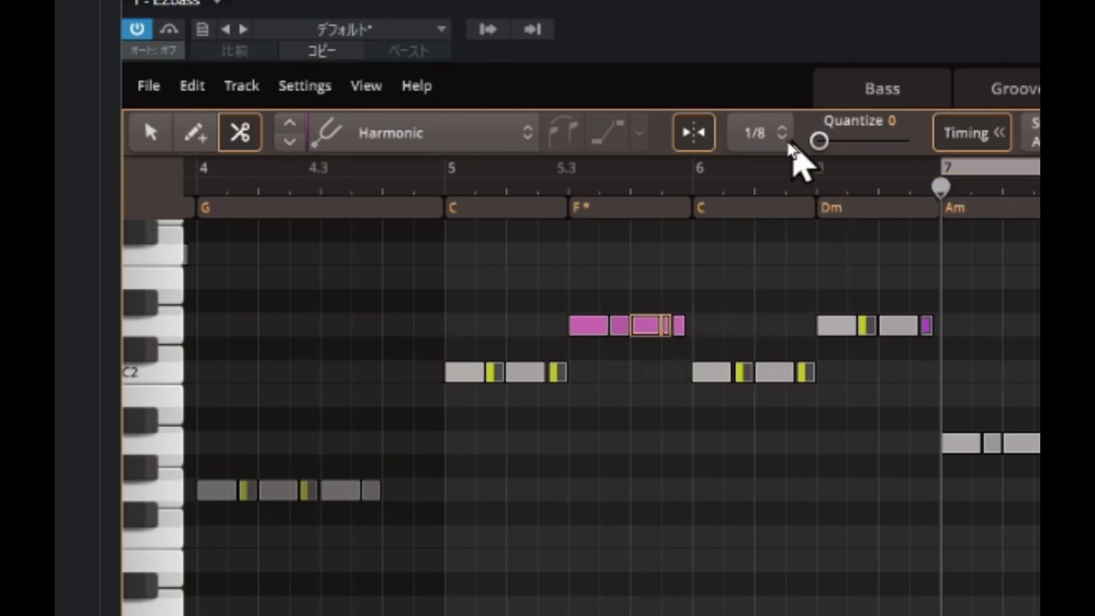
click(709, 145)
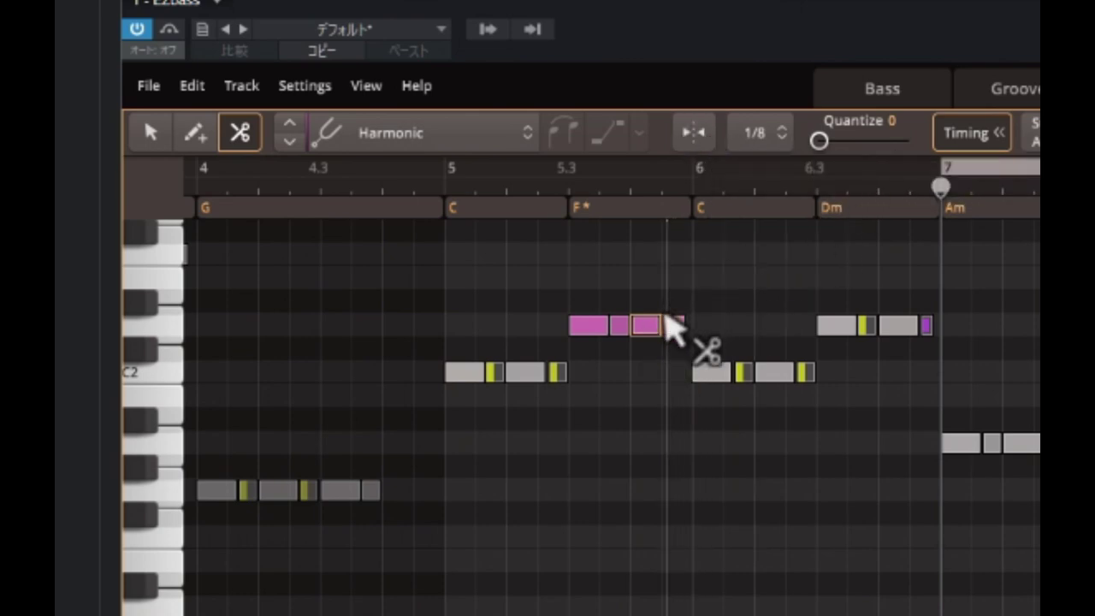
click(656, 328)
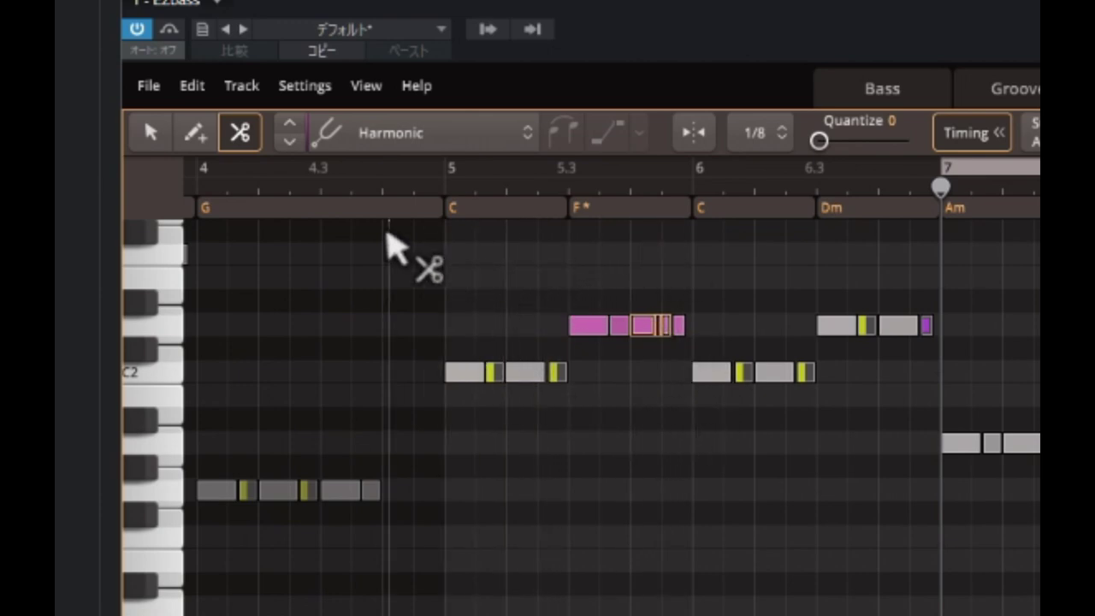
Select all the harmonic notes in the second half of bar 5 and join them into one note.
click(159, 130)
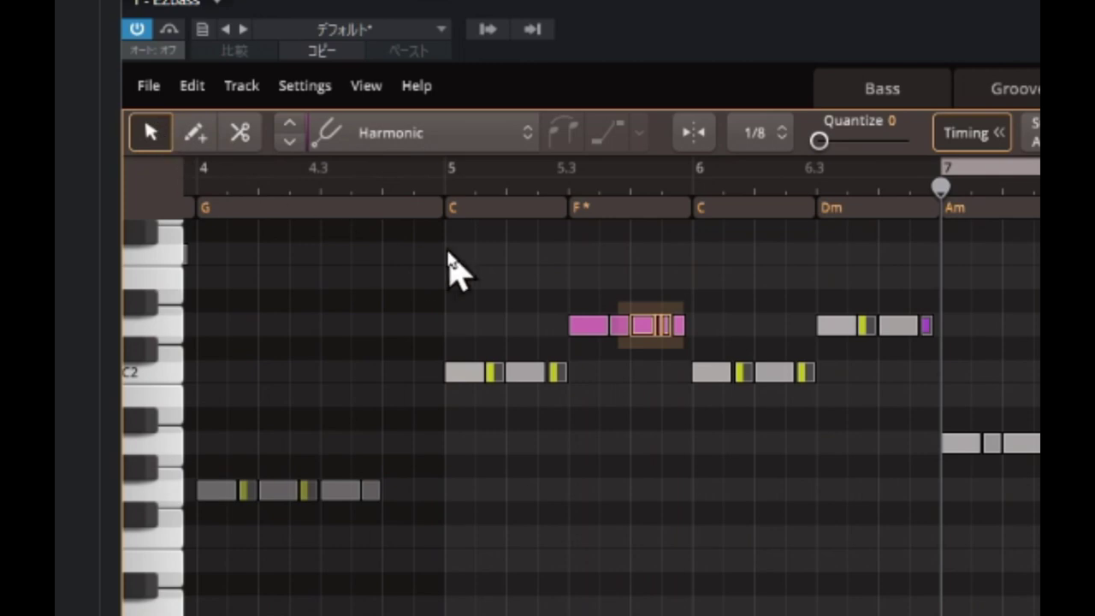
drag(548, 275, 719, 344)
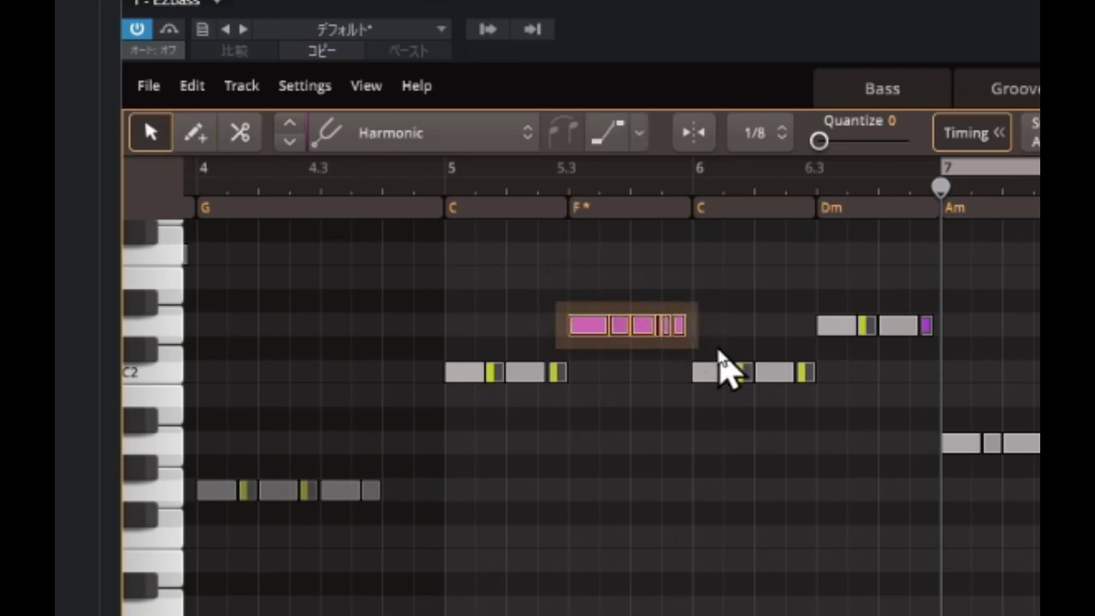
key(j)
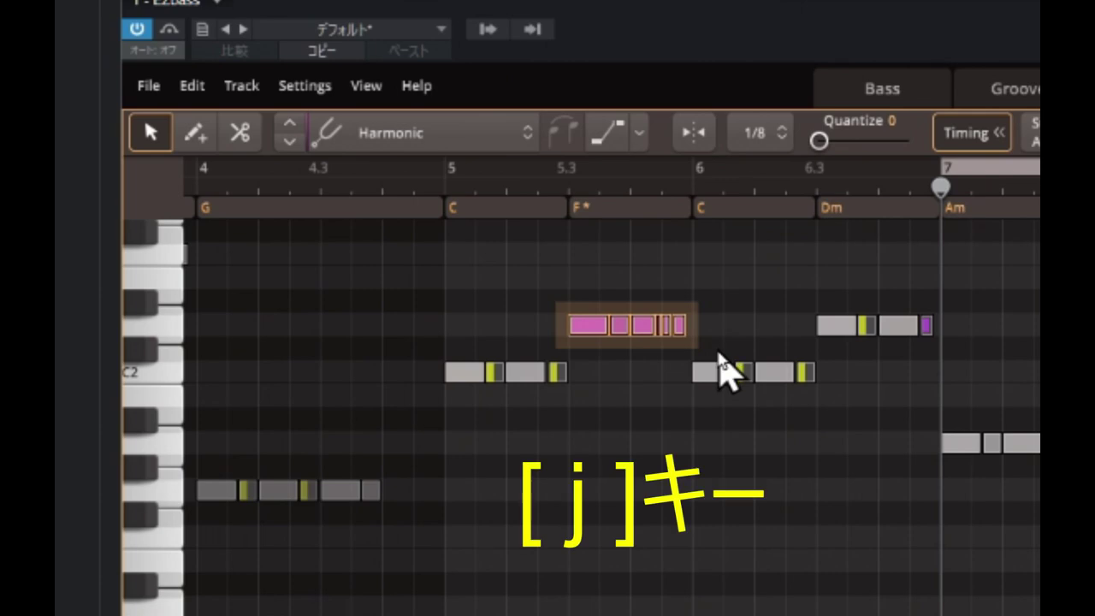
key(j)
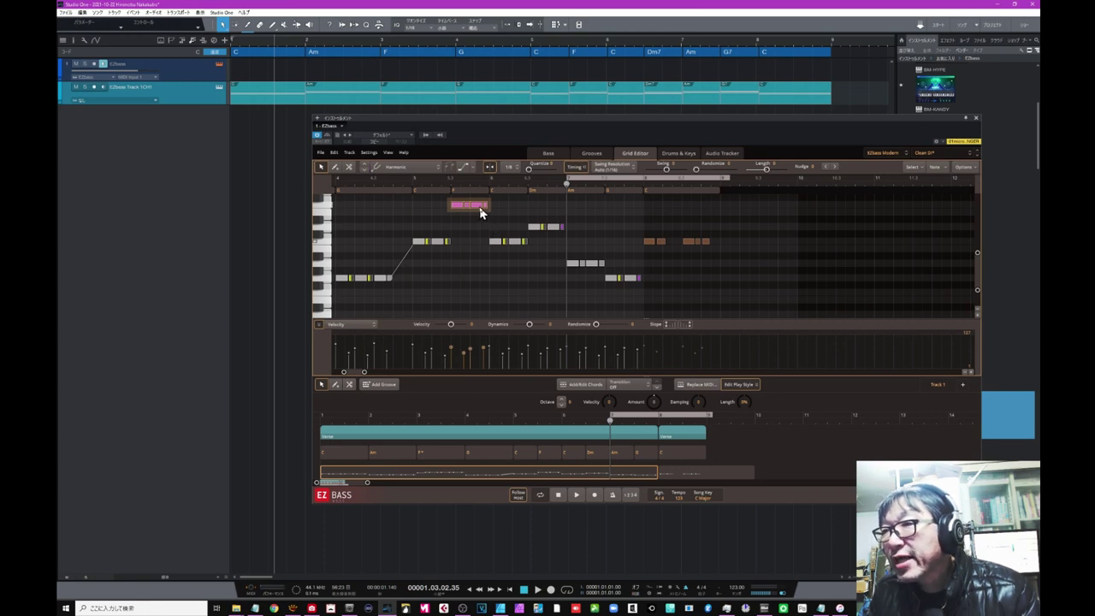
Lower the bar 5 harmonic notes to D2, and try shifting them up and down in semitones before returning them to D2.
drag(481, 212, 481, 230)
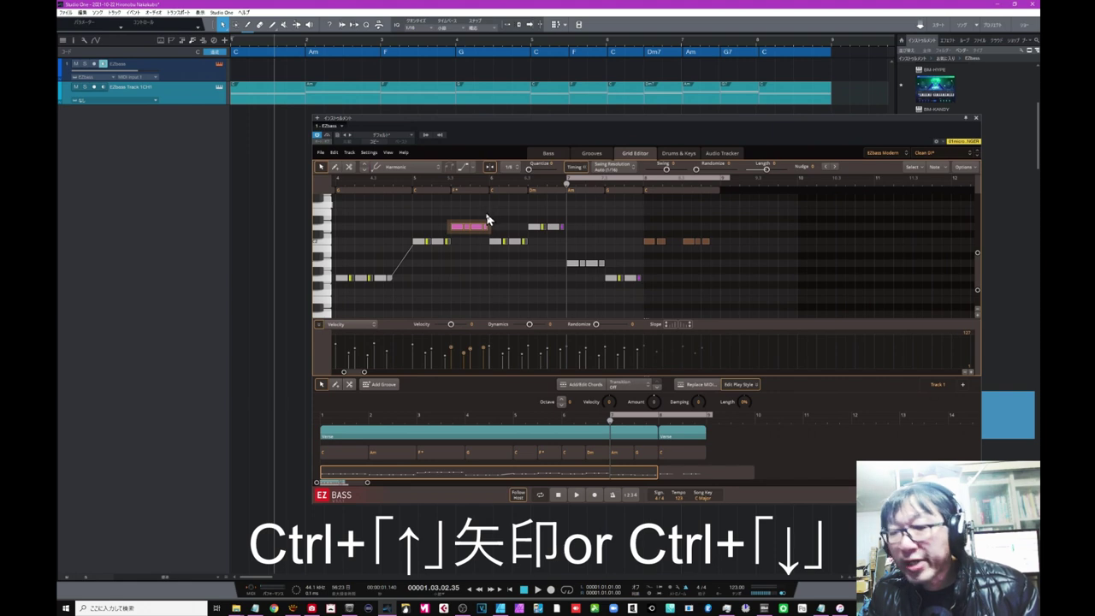
key(ctrl+Up)
key(ctrl+Down)
key(ctrl+Up)
key(ctrl+Down)
key(ctrl+Down)
key(ctrl+Down)
key(ctrl+Down)
key(ctrl+Down)
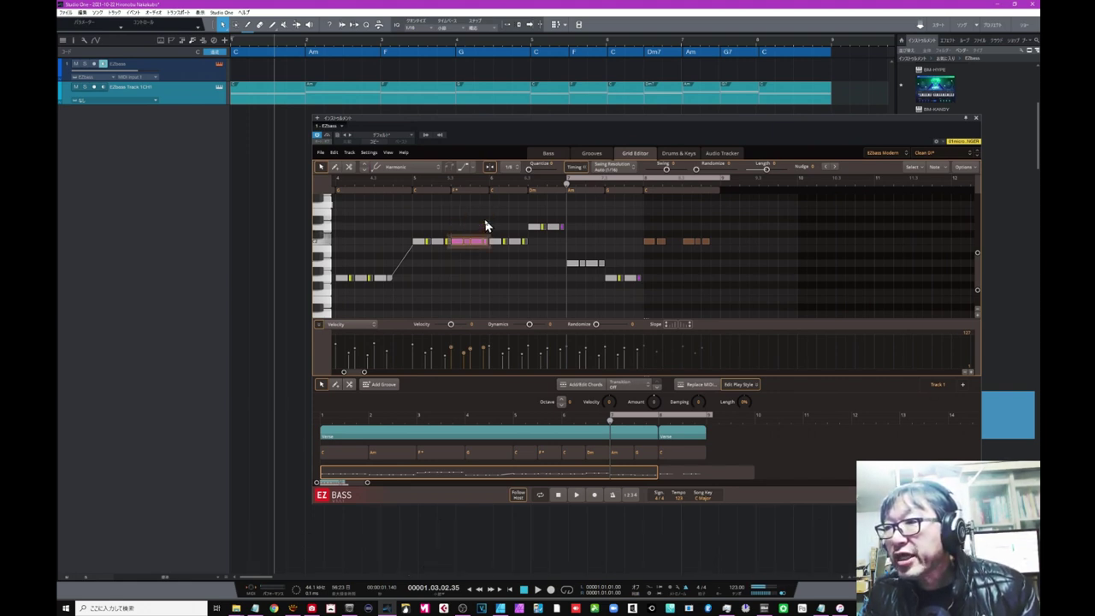
key(ctrl+Up)
key(ctrl+Up)
key(ctrl+Up)
key(ctrl+Up)
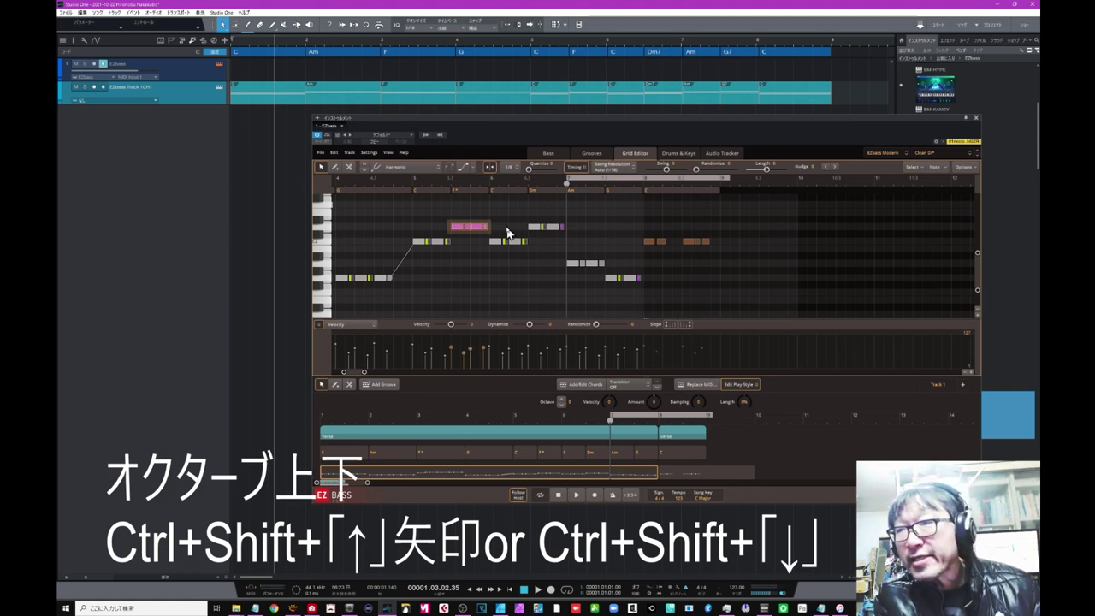
Try transposing the bar 5 harmonic notes up and down by whole octaves, and return them to D2.
key(ctrl+shift+Up)
key(ctrl+shift+Down)
key(ctrl+shift+Down)
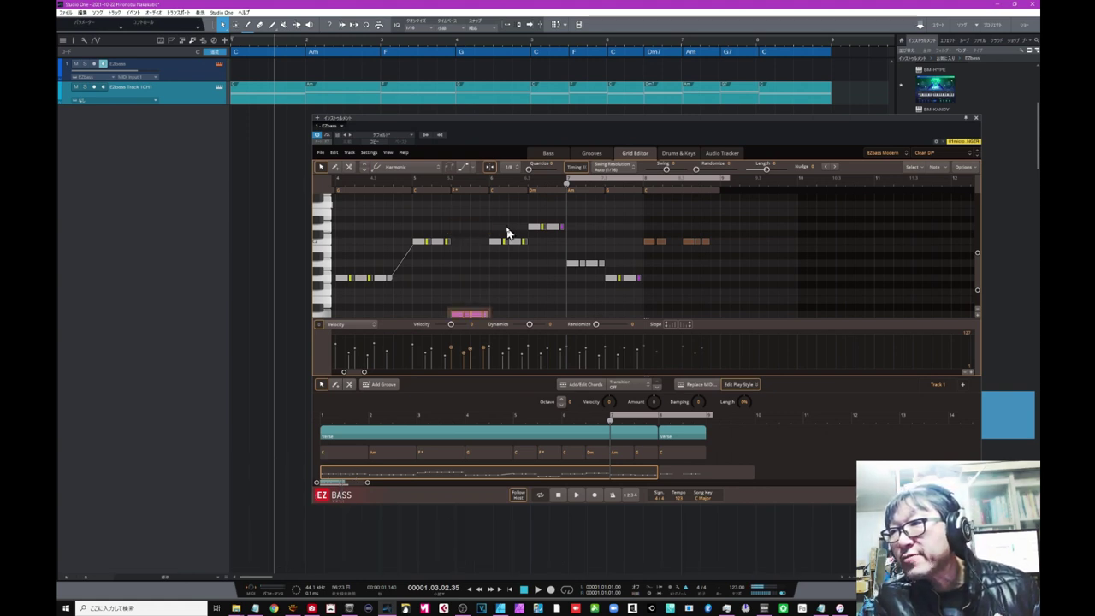
key(ctrl+shift+Up)
key(ctrl+shift+Up)
key(ctrl+shift+Down)
key(ctrl+shift+Down)
key(ctrl+shift+Up)
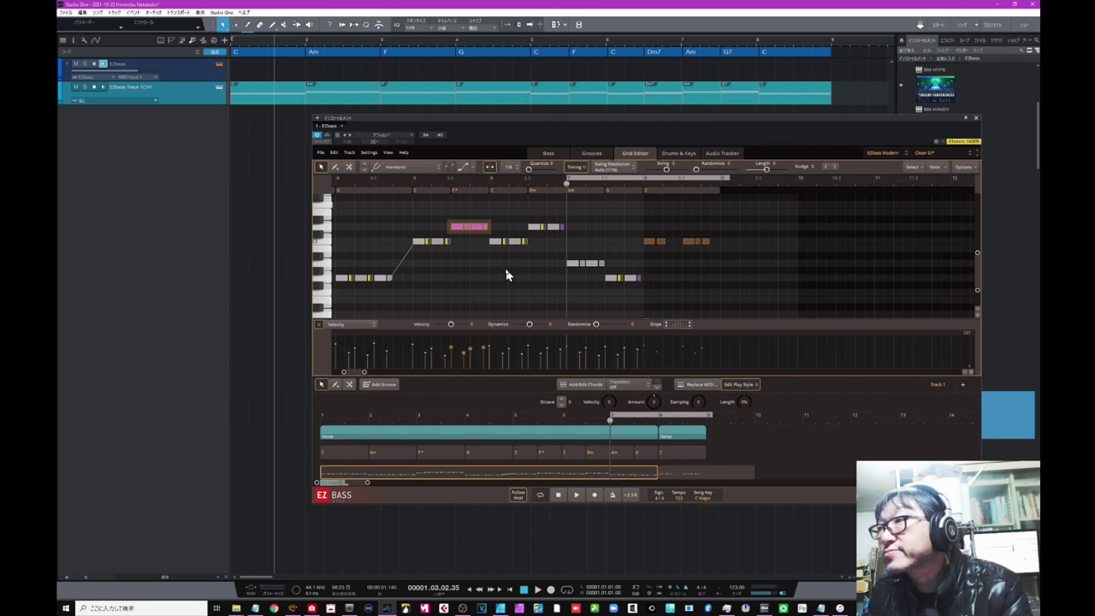
right_click(484, 285)
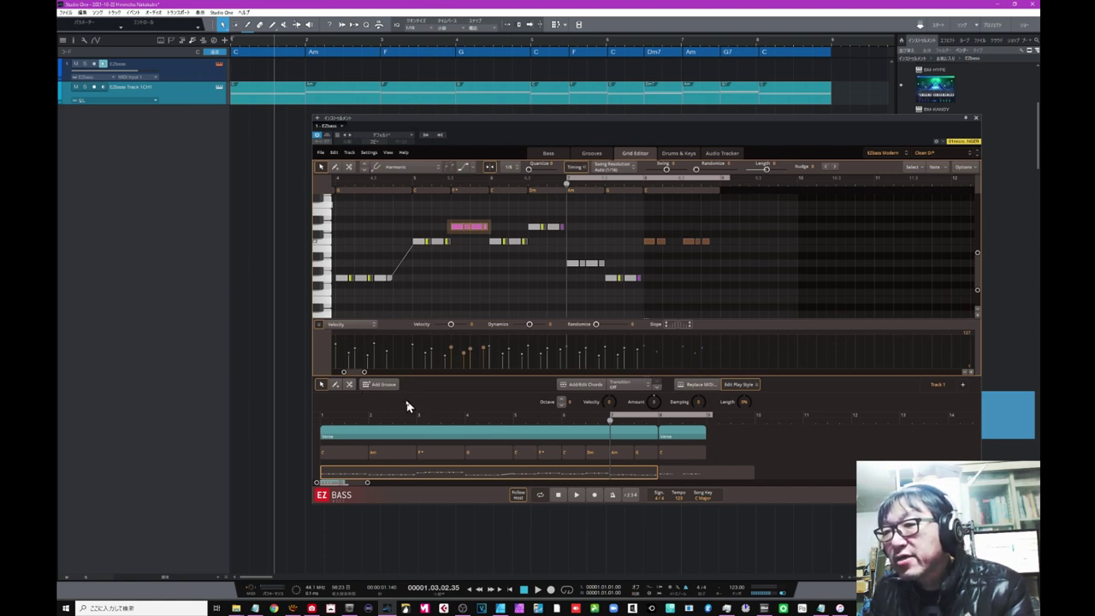
Split the bass track's long block at bar 4 and bar 5, and return to the selection tool.
click(349, 384)
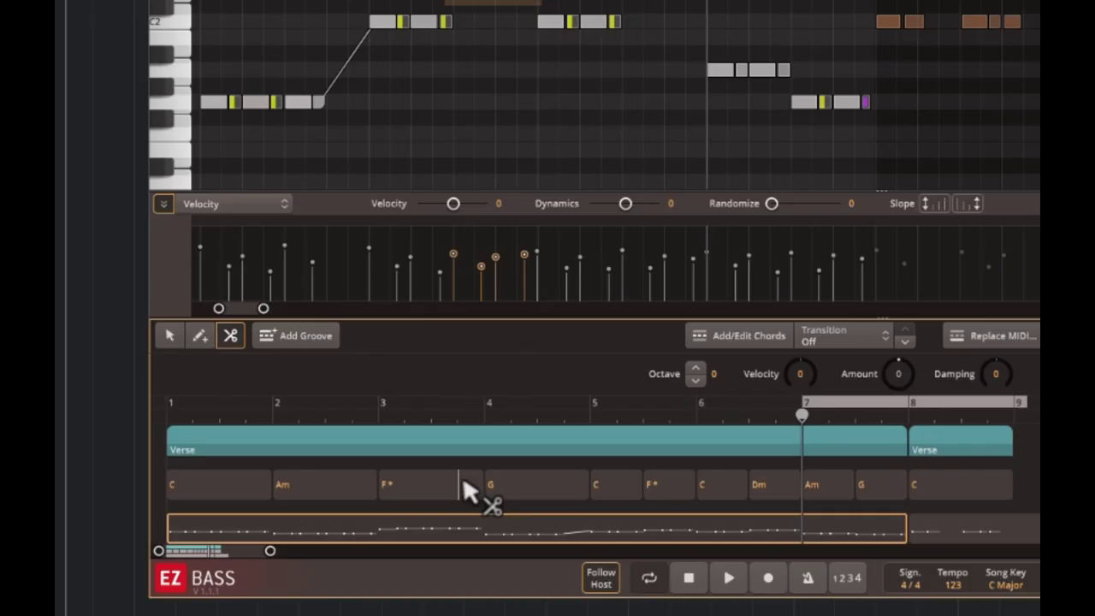
click(488, 526)
click(589, 528)
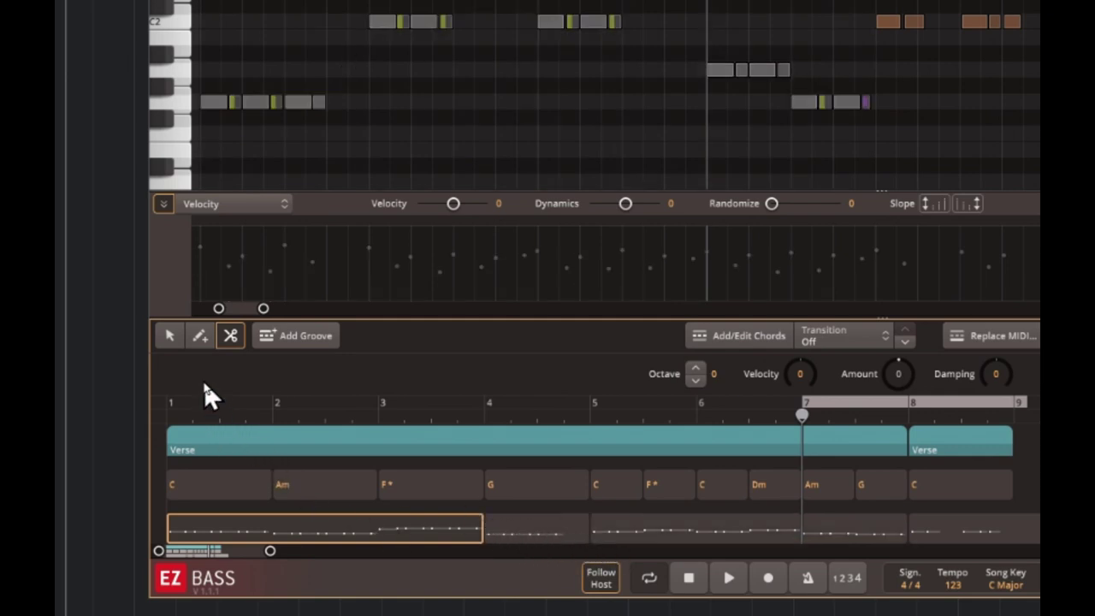
click(178, 340)
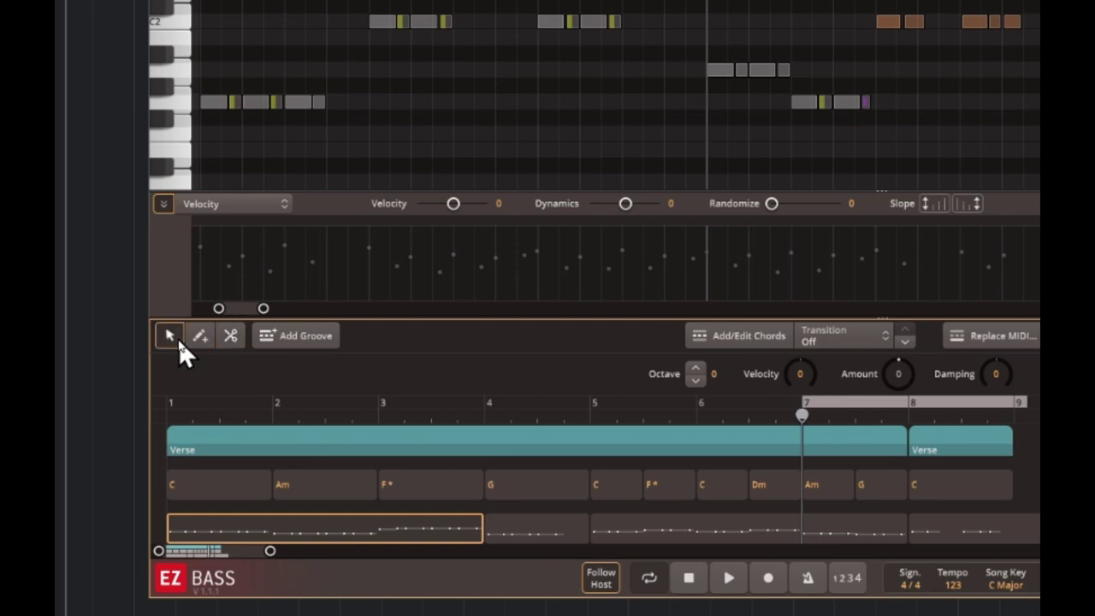
Remove the bar 4 block from the bass track, and undo the removal.
right_click(545, 528)
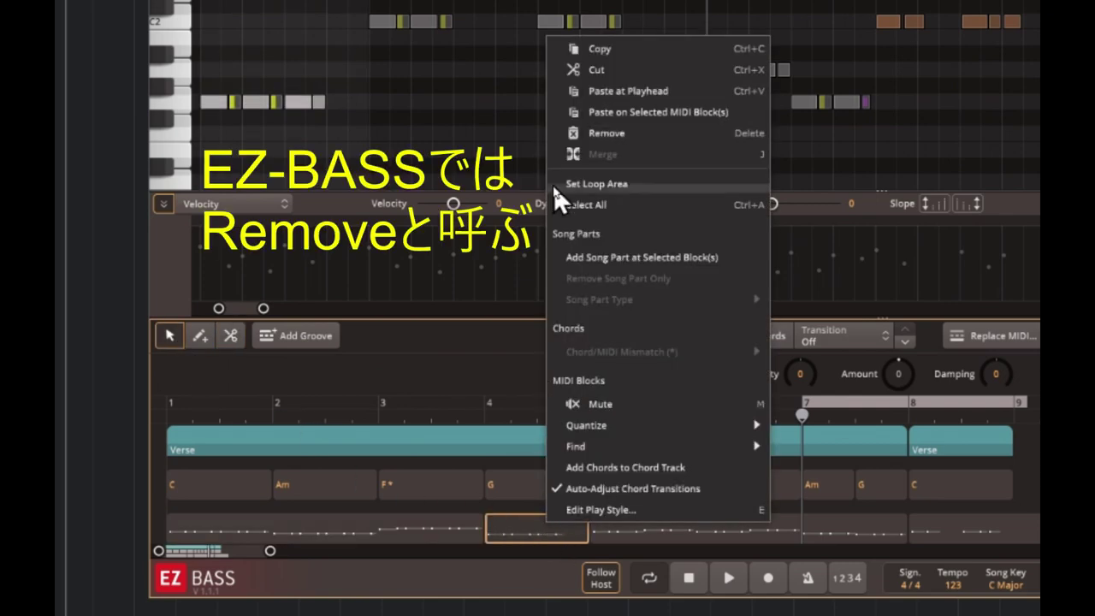
click(578, 133)
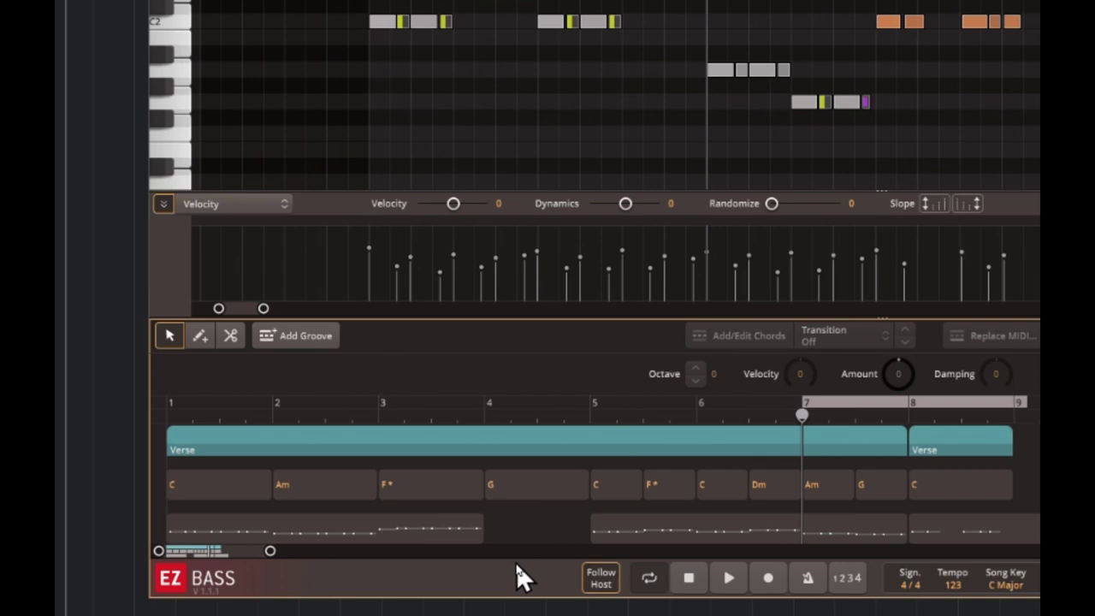
key(ctrl+z)
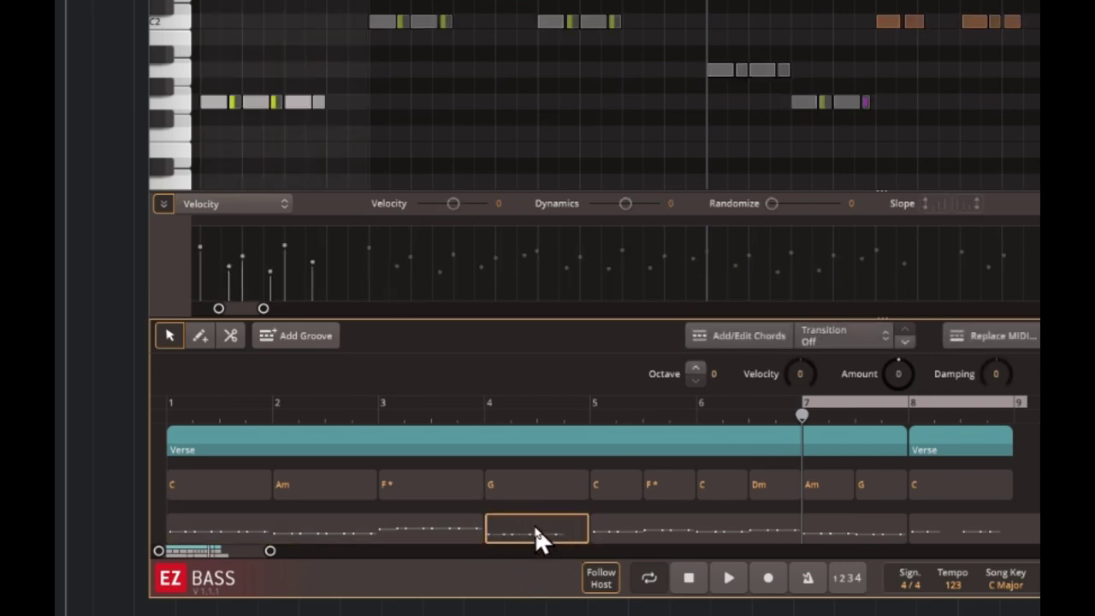
Mute the bar 4 block on the bass track and play the bass line from bar 5.
right_click(534, 526)
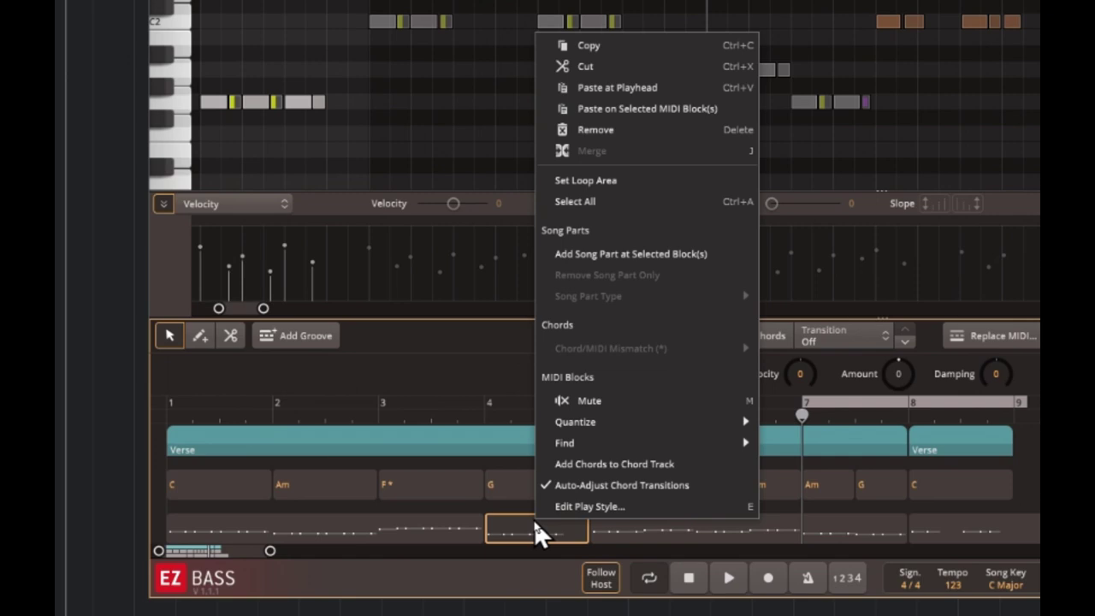
key(m)
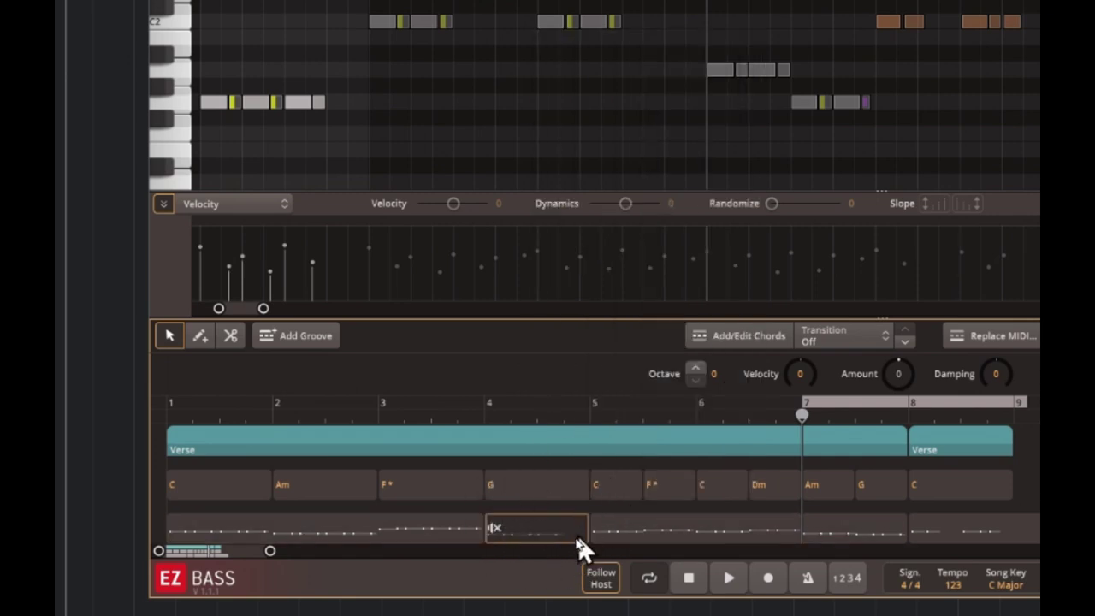
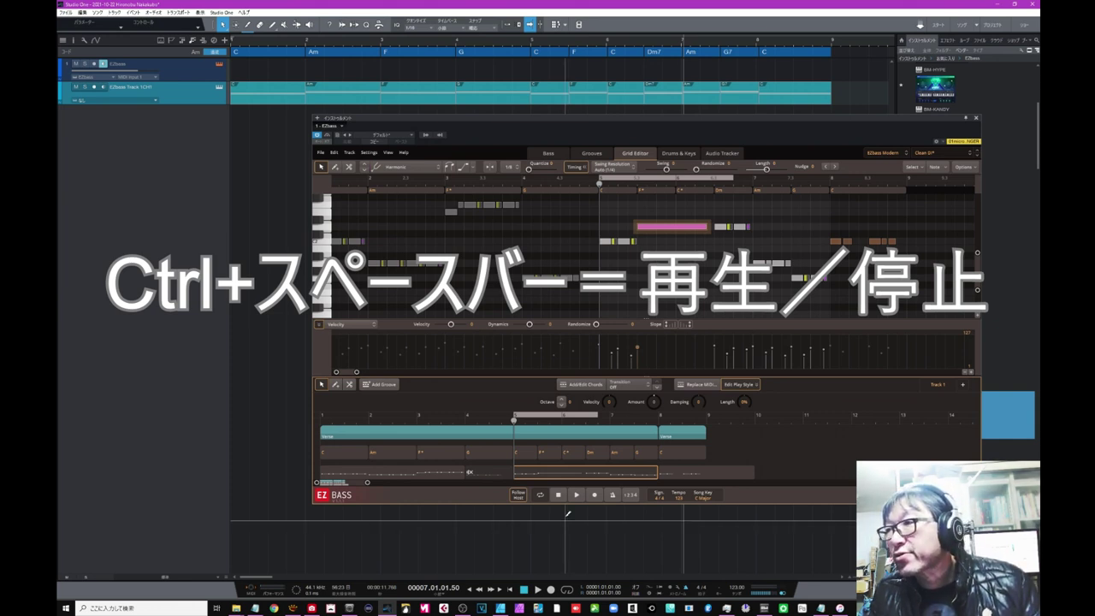
key(ctrl+space)
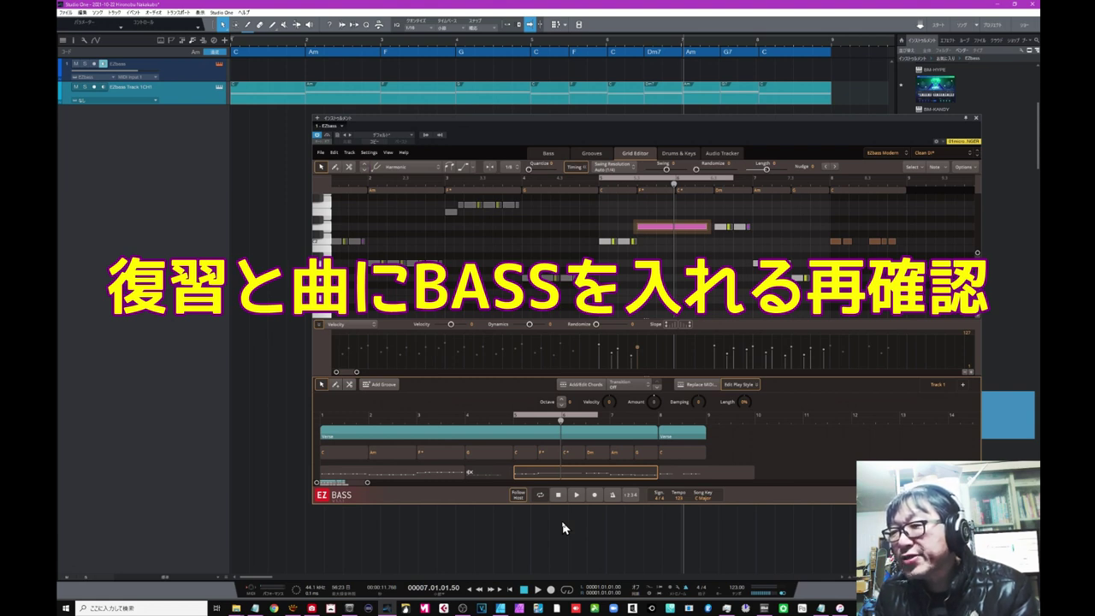
Clear the whole song track, and generate a new Rhythm and Chords bass part from the chord MIDI, placed at bar 1.
click(764, 429)
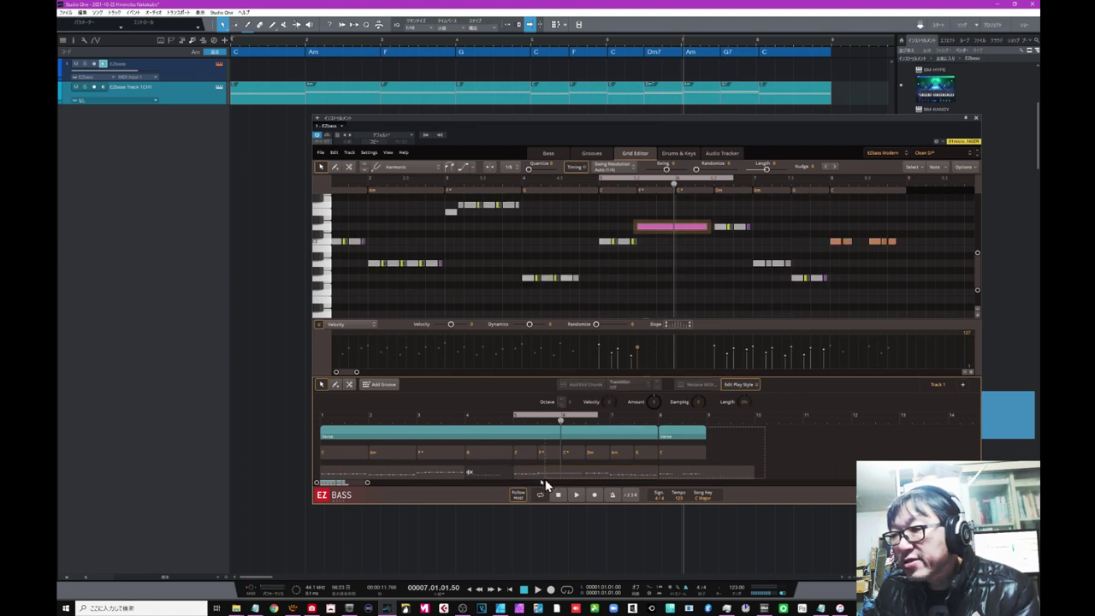
key(ctrl+a)
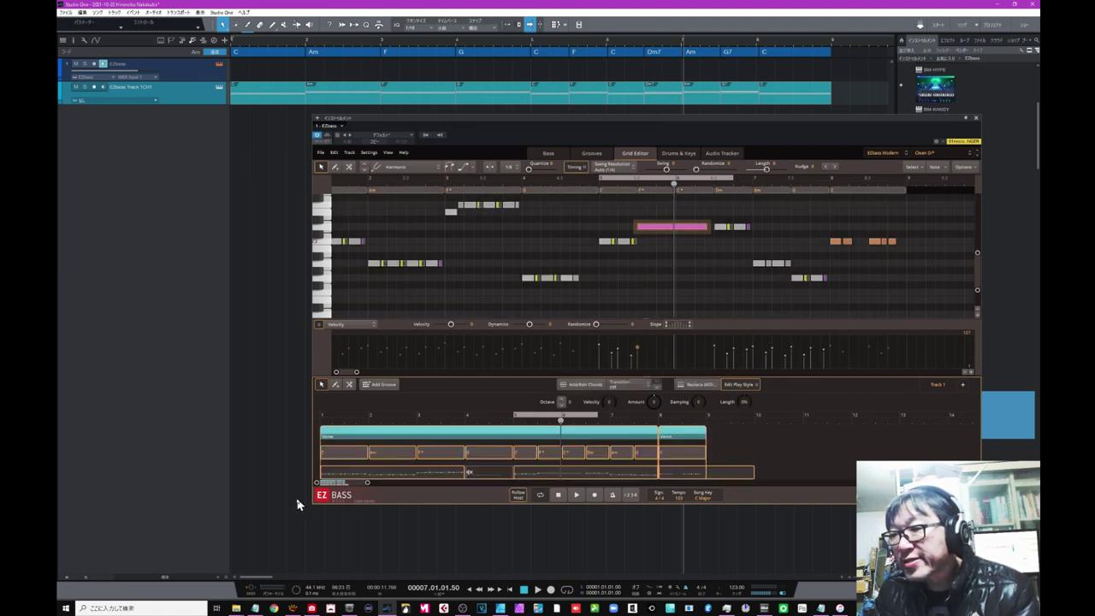
key(Delete)
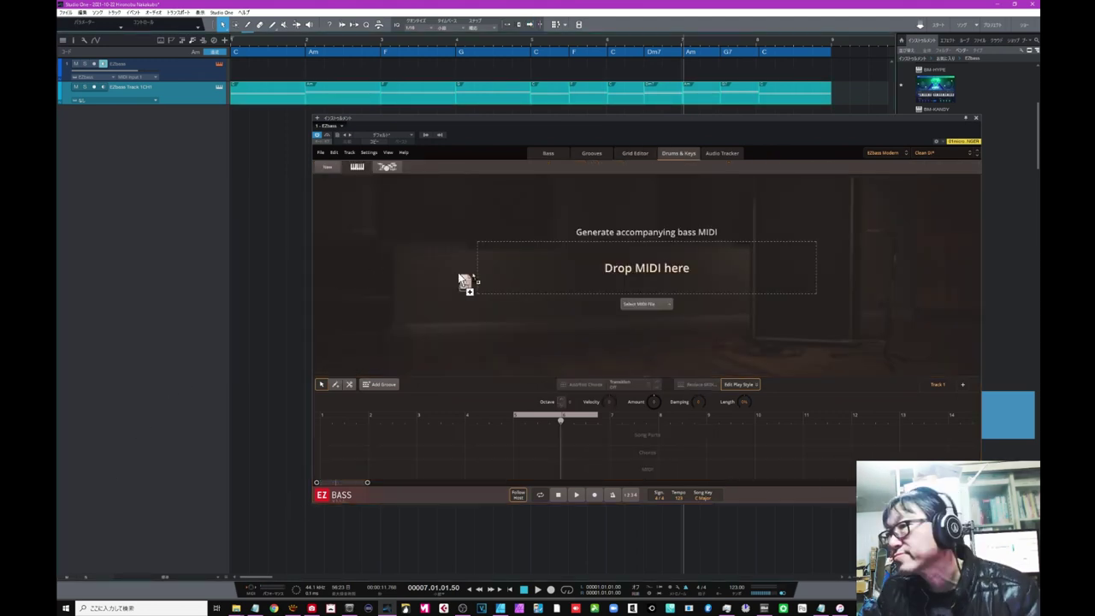
drag(470, 284, 623, 266)
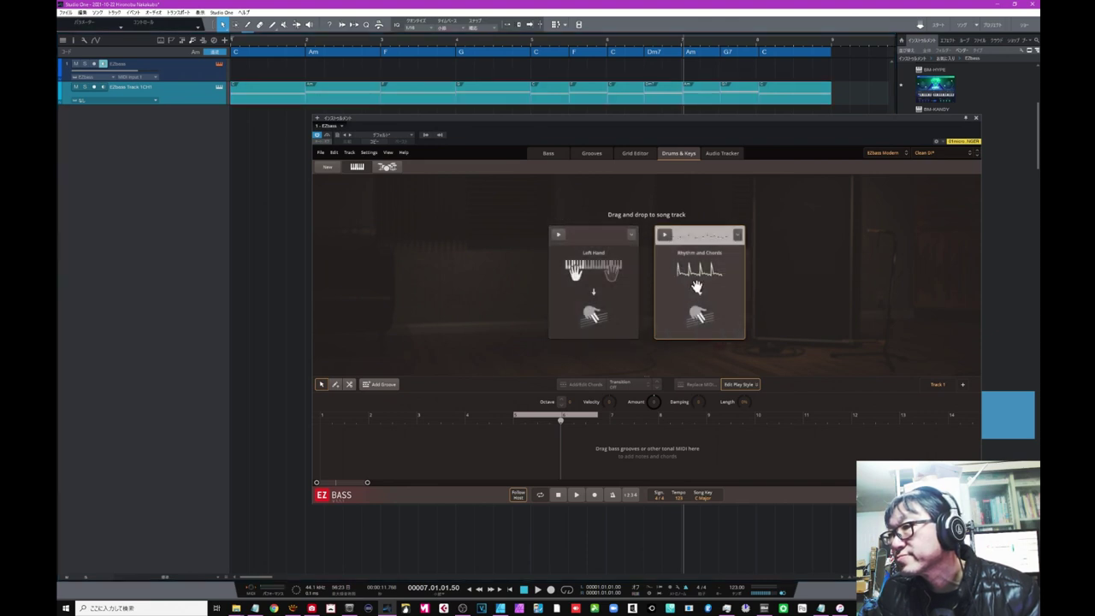
drag(687, 300, 321, 447)
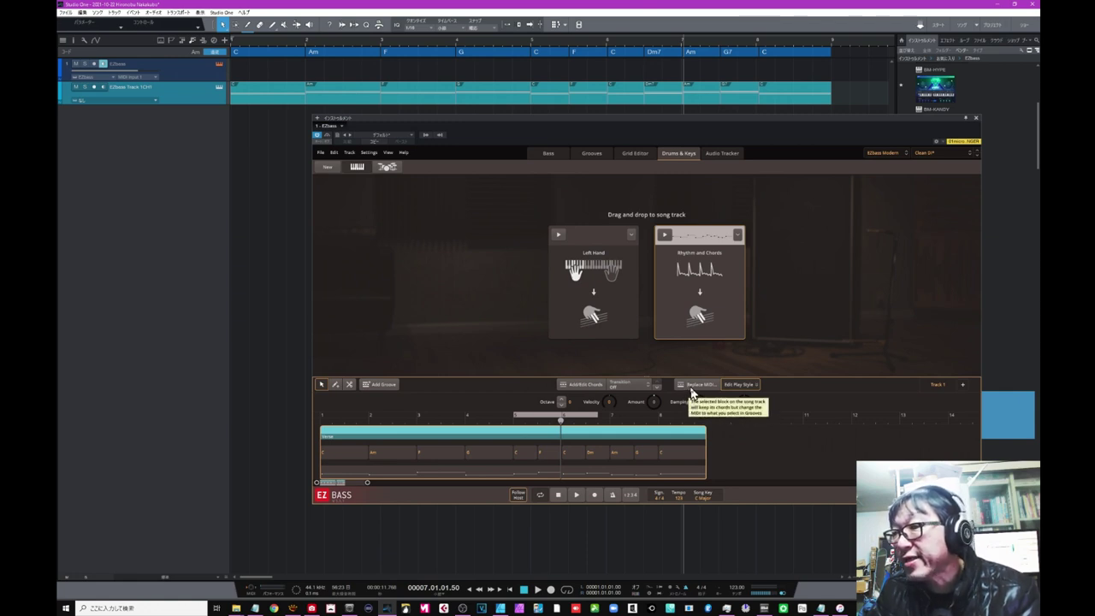
Audition several grooves as replacement MIDI for the new bass part, and save it with Verse 02 from Wonderful 99 BPM.
click(594, 153)
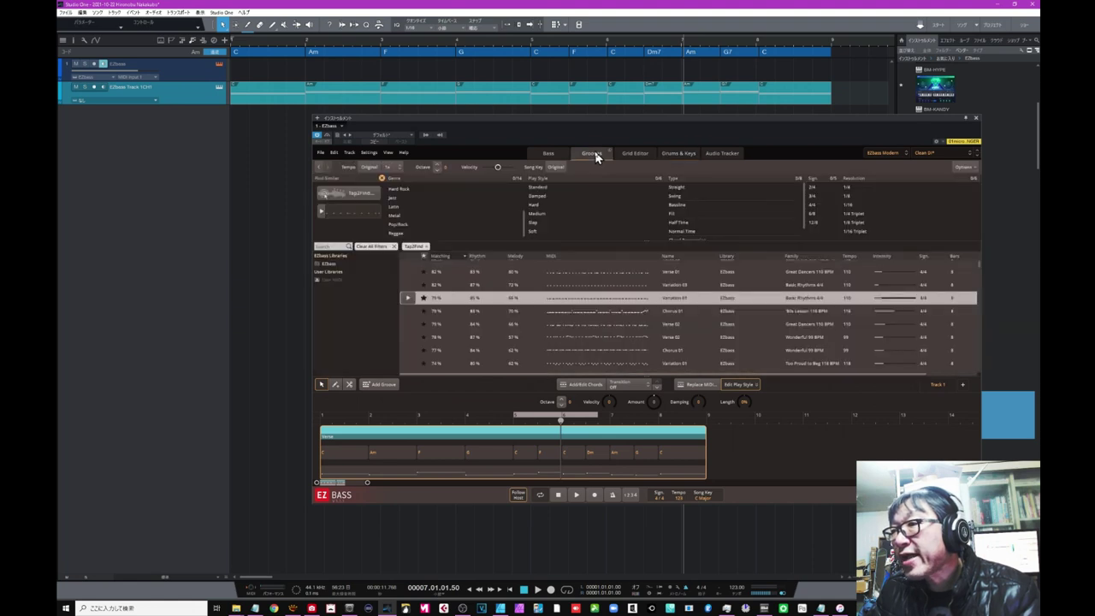
click(697, 385)
click(408, 272)
click(408, 286)
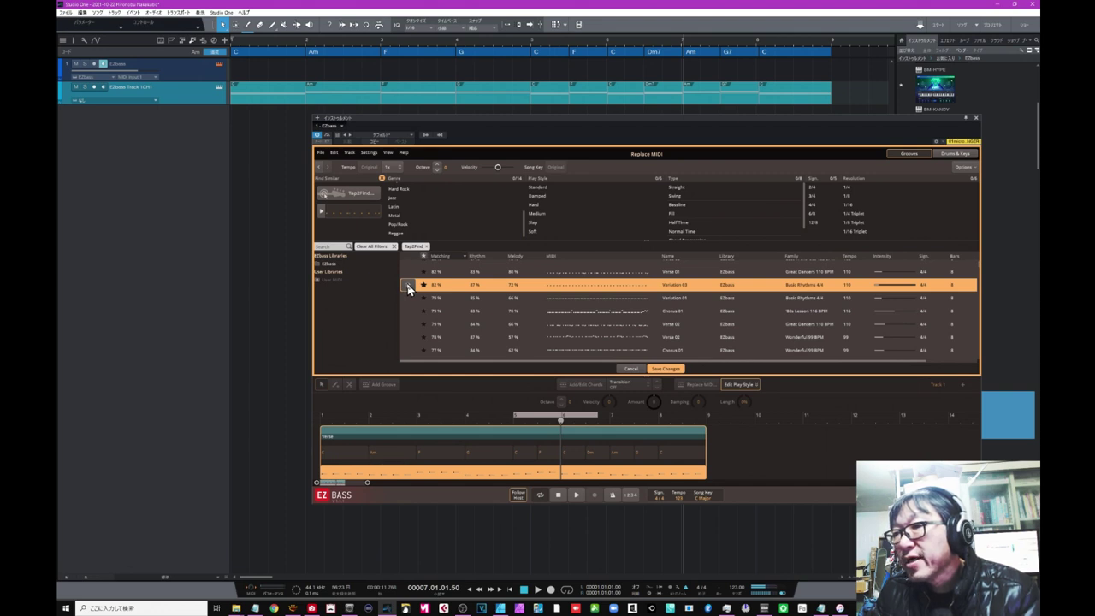
click(409, 299)
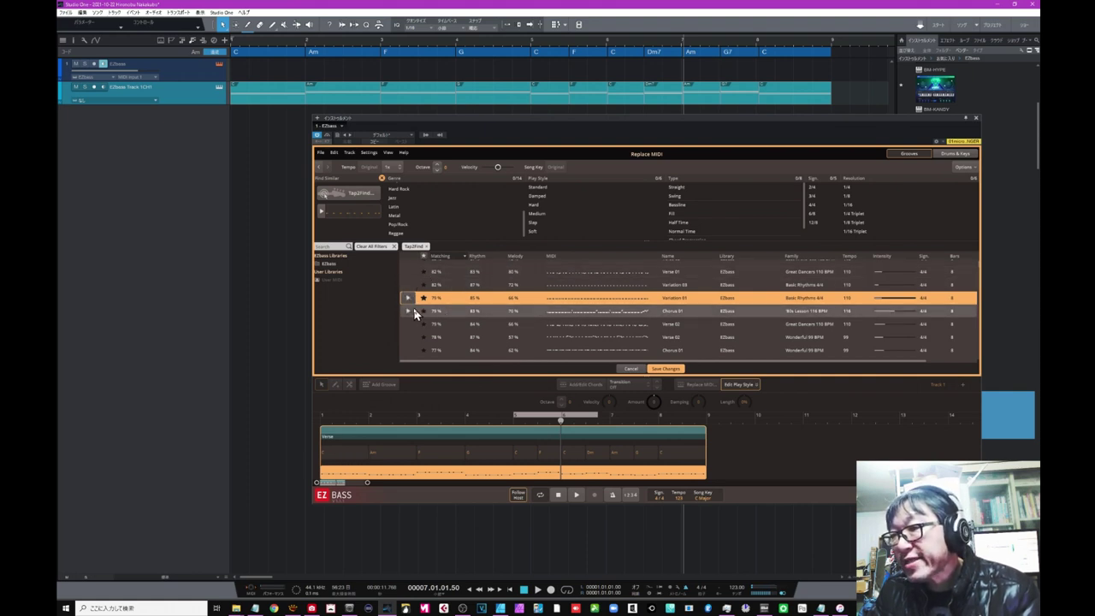
click(407, 339)
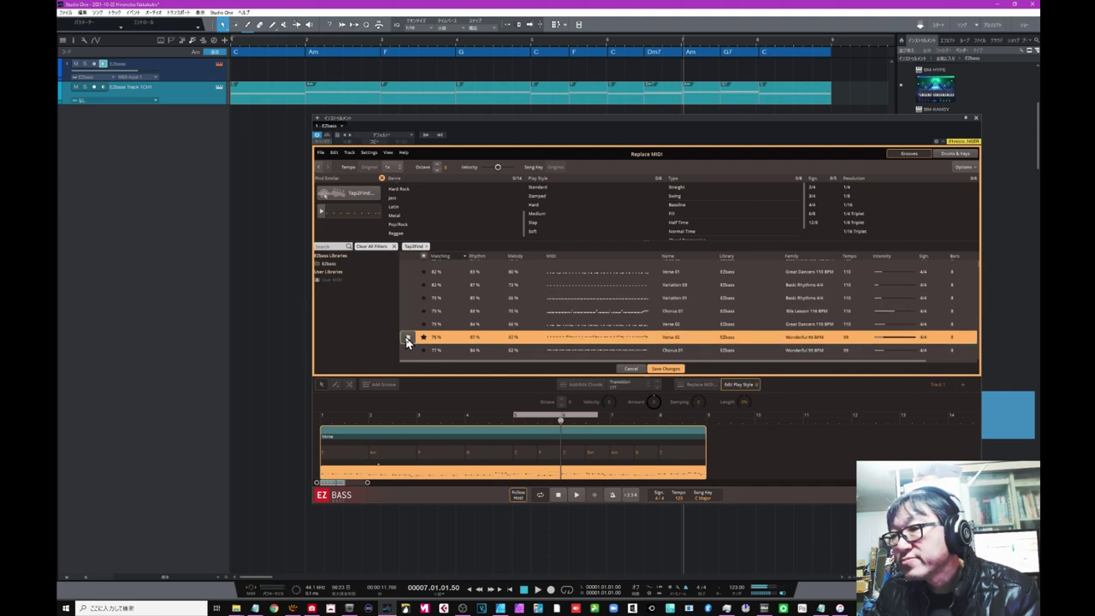
click(666, 370)
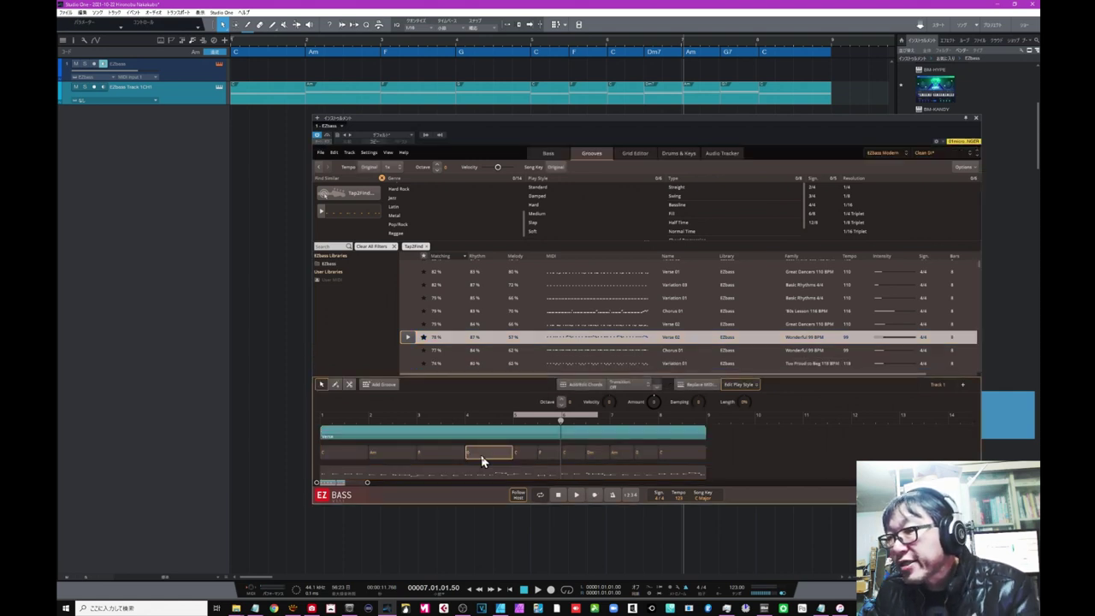
click(630, 392)
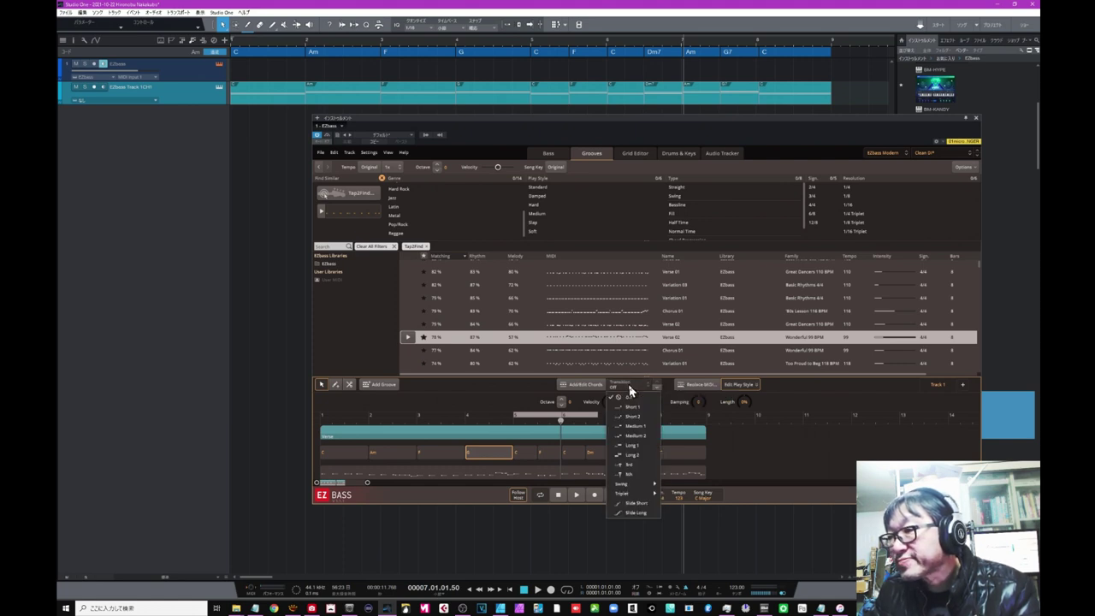
click(630, 393)
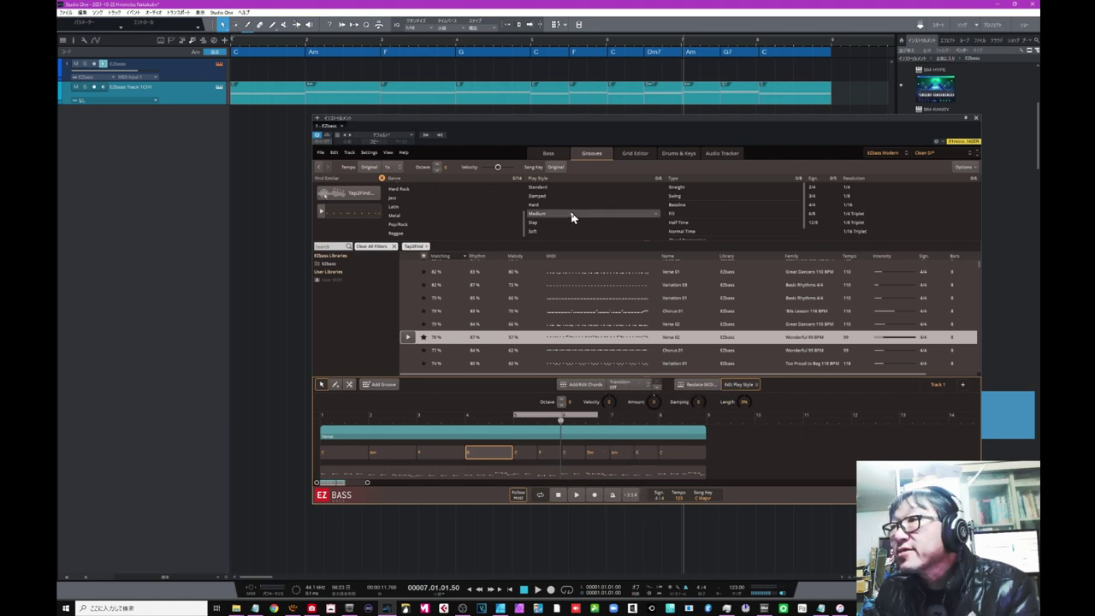
Add a slide between the last note of bar 4 and the first note of bar 5 in the Grid Editor.
click(635, 154)
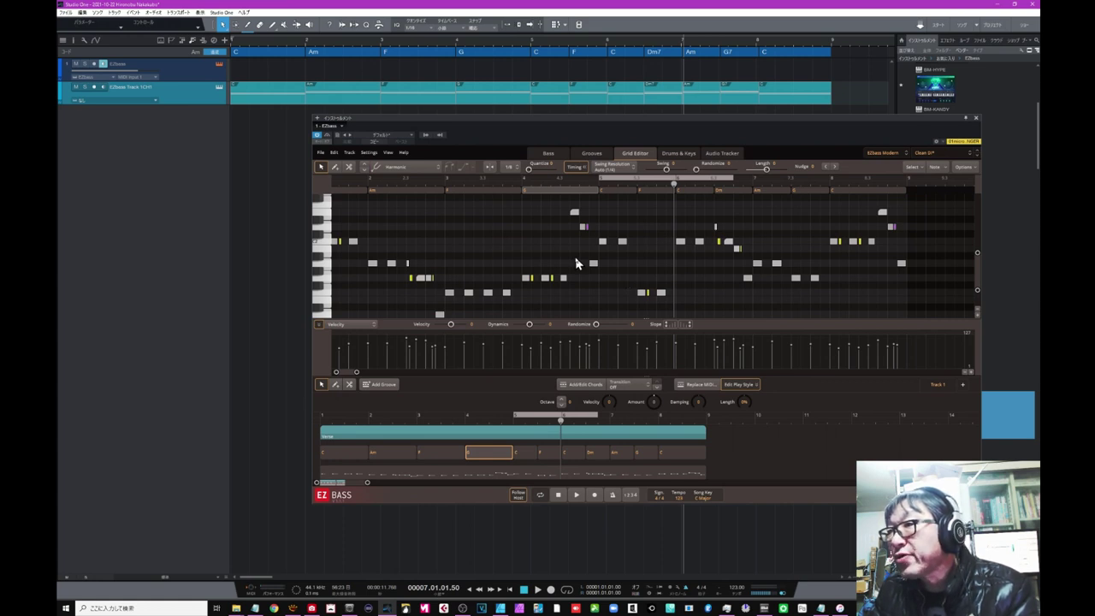
mouse_move(582, 268)
mouse_down()
mouse_move(612, 233)
mouse_move(592, 274)
mouse_up()
click(611, 234)
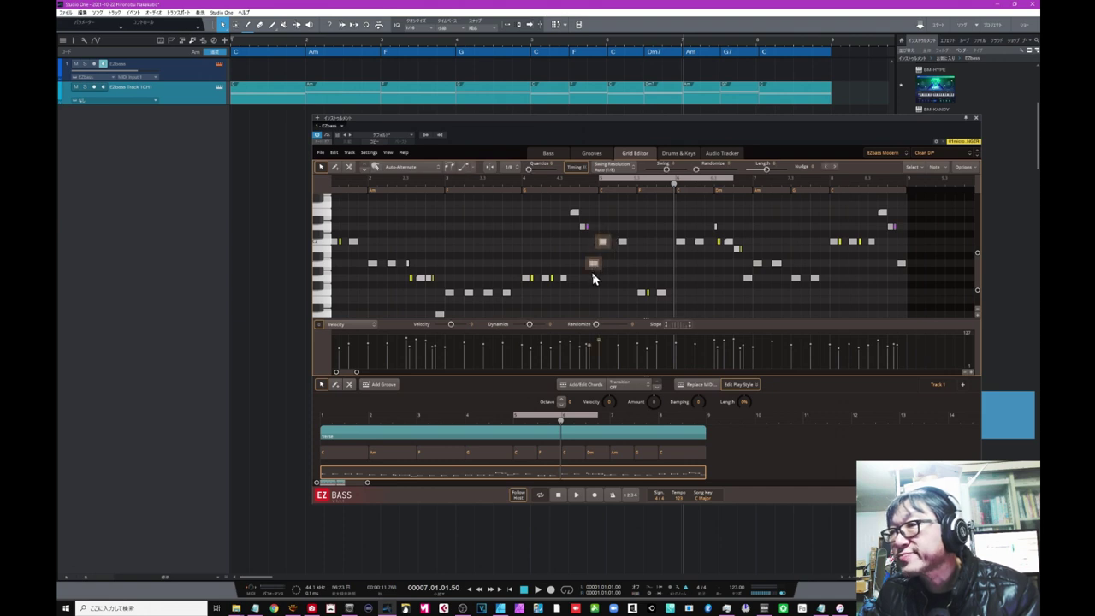
click(464, 170)
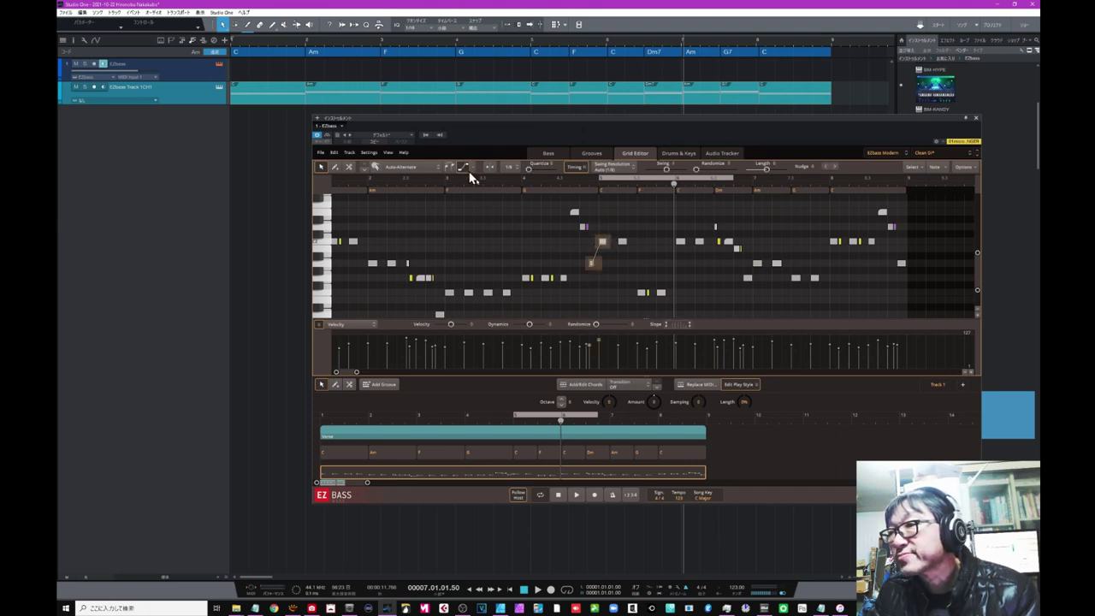
click(539, 257)
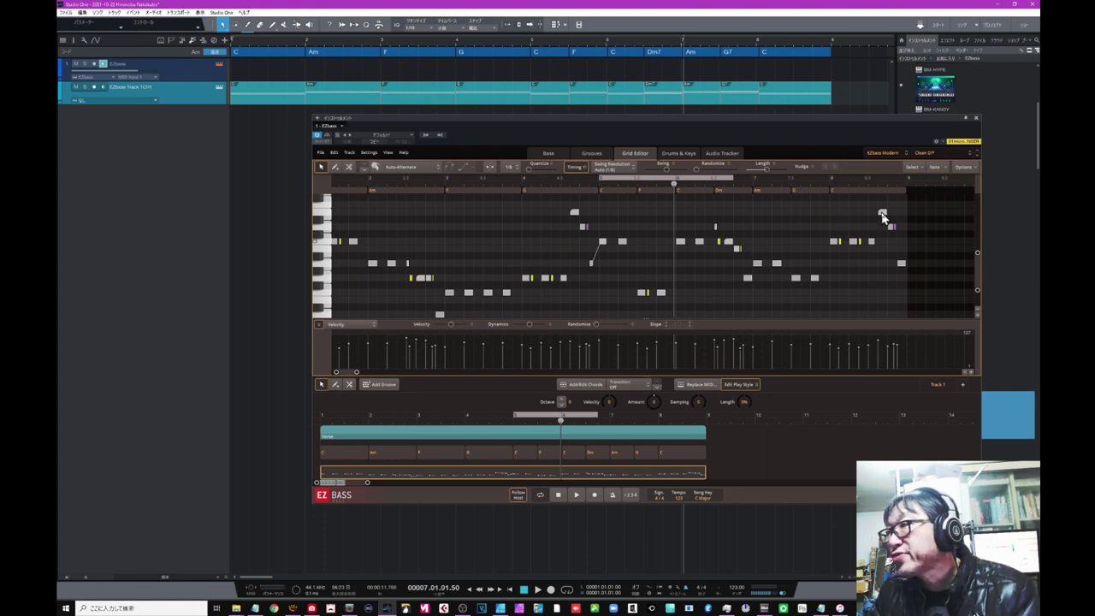
Set the closing run of notes in the second half of bar 8 to the Slap/Pop articulation.
drag(877, 203, 919, 282)
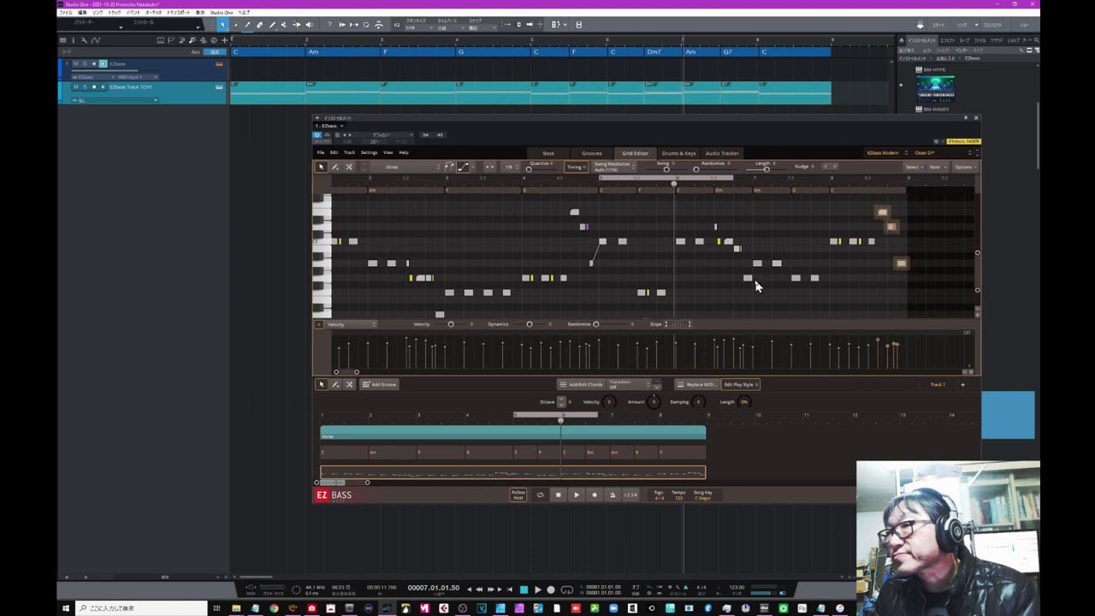
click(420, 170)
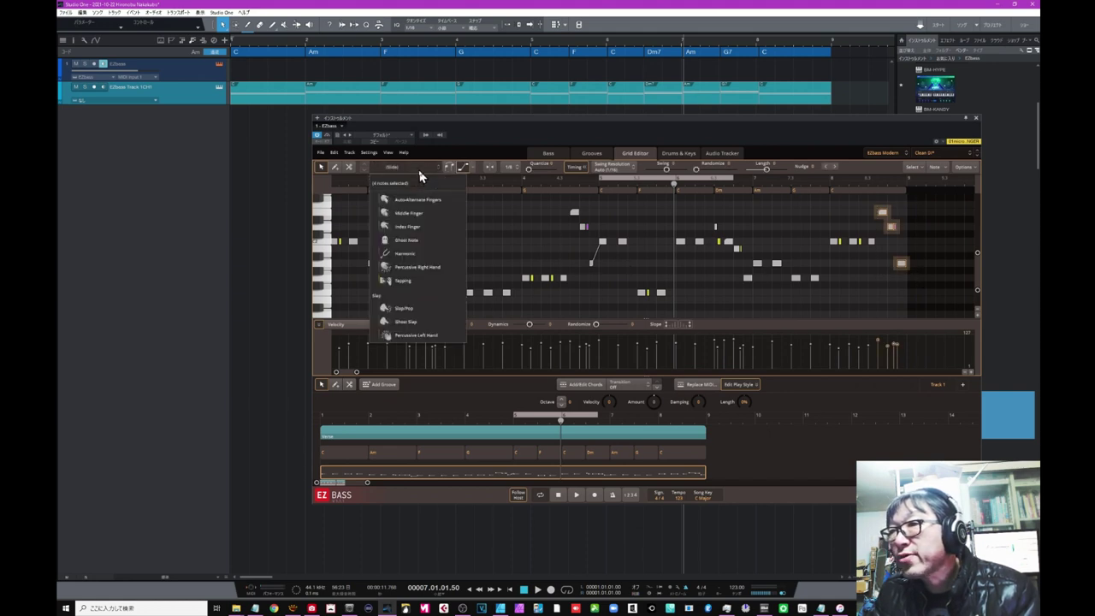
click(407, 309)
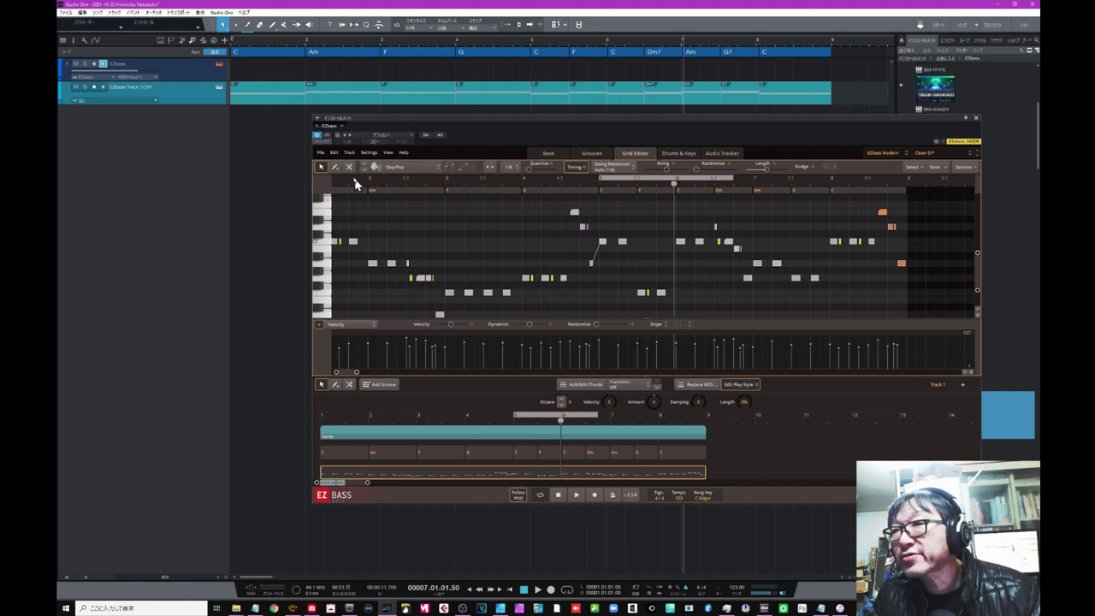
Split the bass block at bar 3 and bar 4, and return to the selection tool.
click(349, 385)
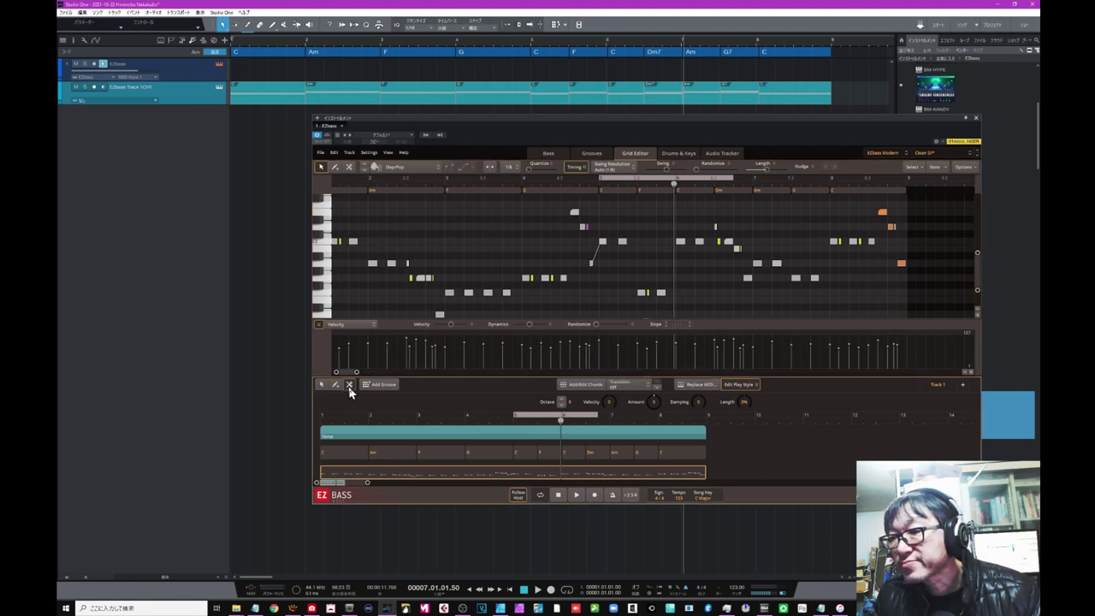
click(418, 480)
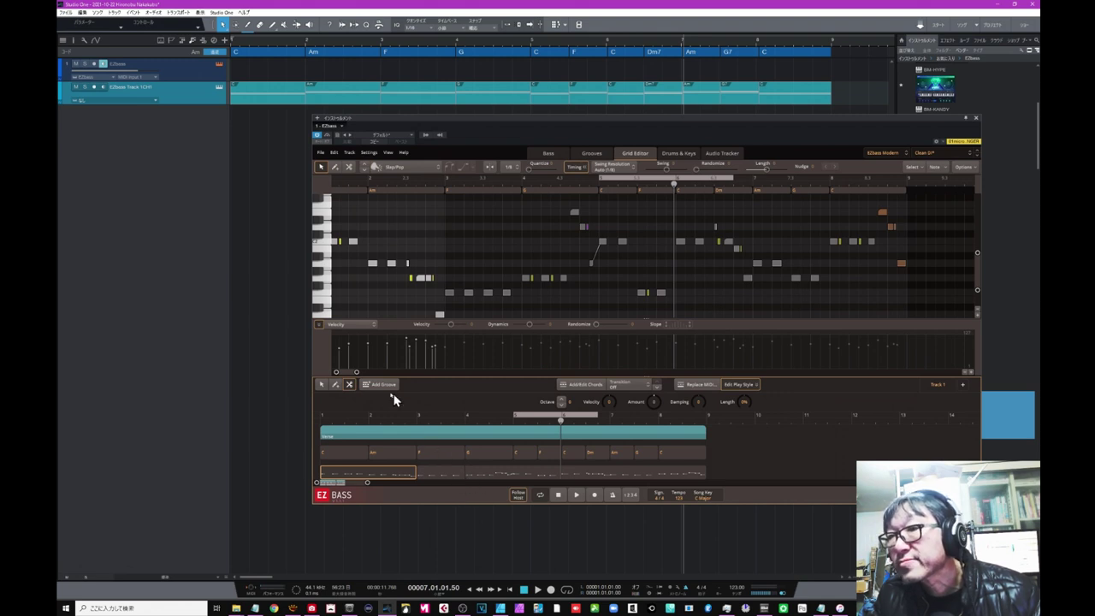
click(324, 384)
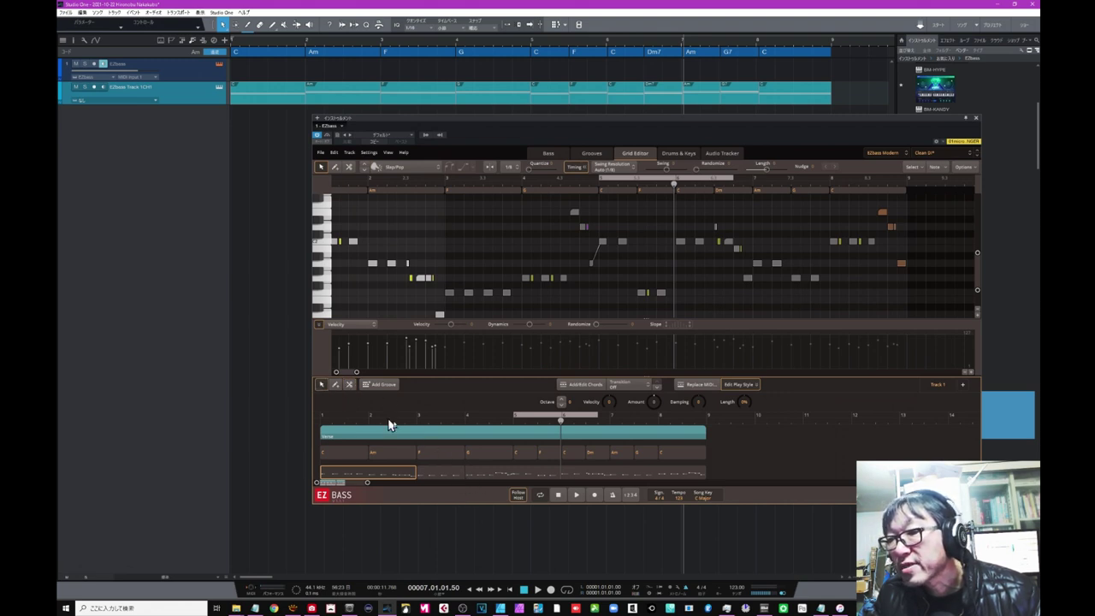
Raise the damping of the bar 3 block, and move the playhead to bar 4.
click(433, 474)
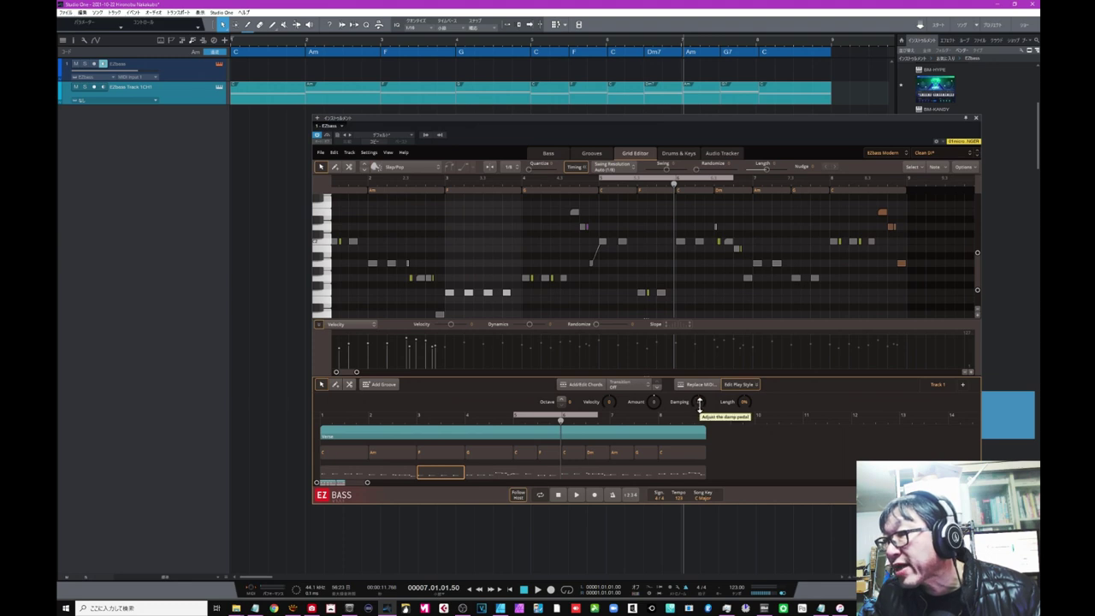
drag(699, 402, 703, 395)
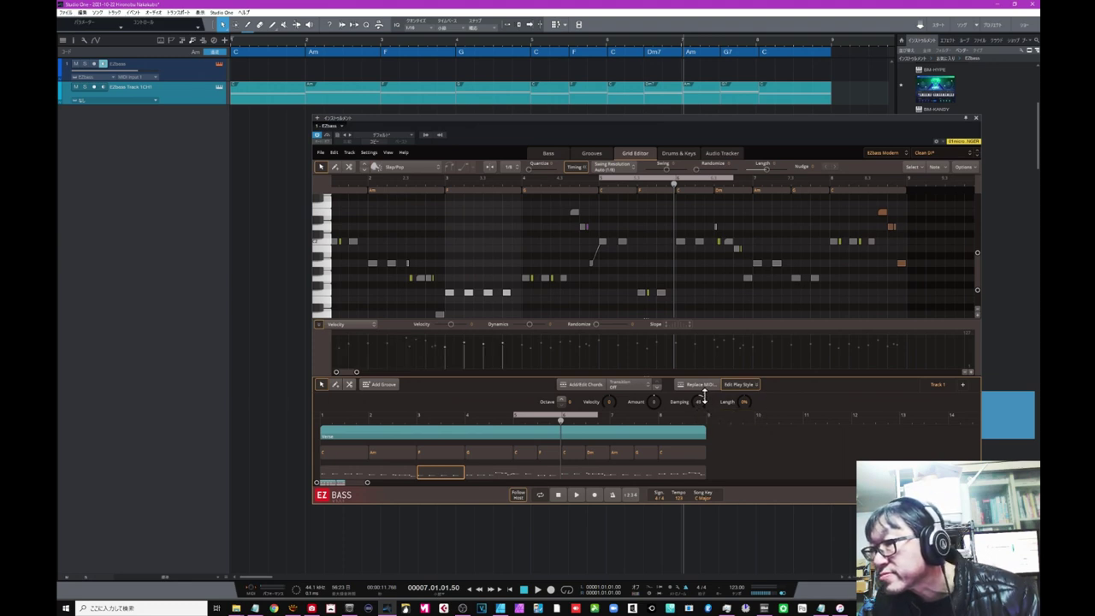
click(463, 420)
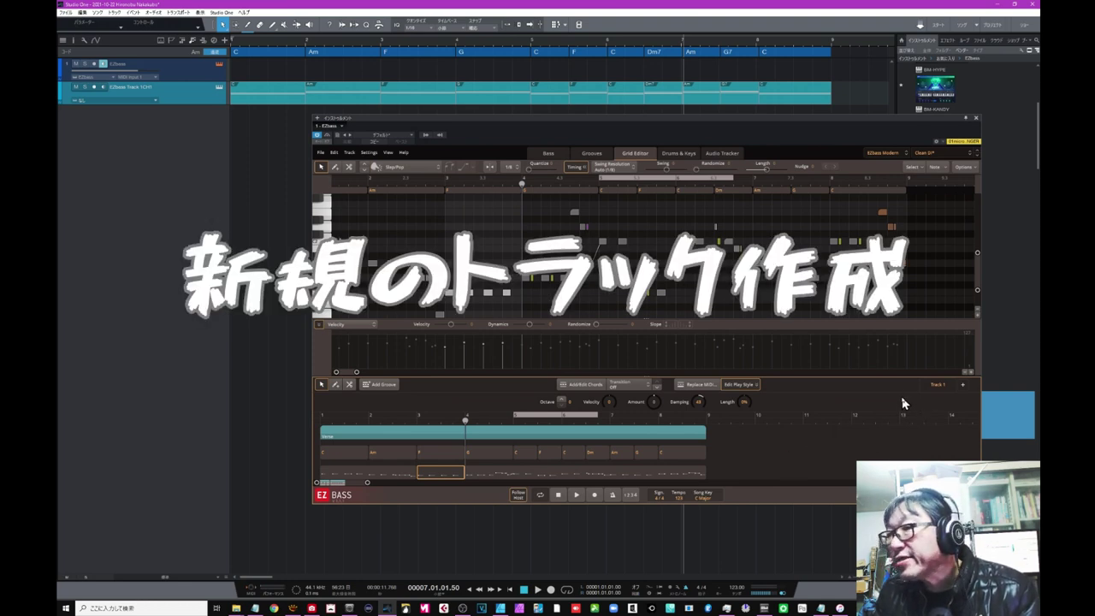
Create a second song track, place the Studio One chord MIDI at its bar 1, and bring the chord notes into view.
click(963, 386)
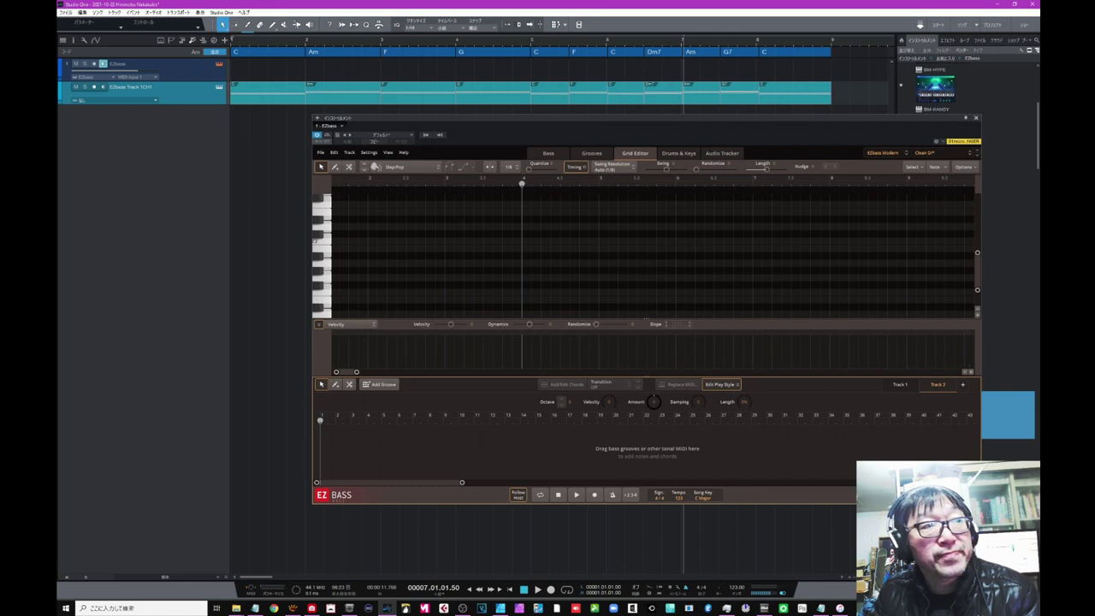
drag(58, 291, 330, 439)
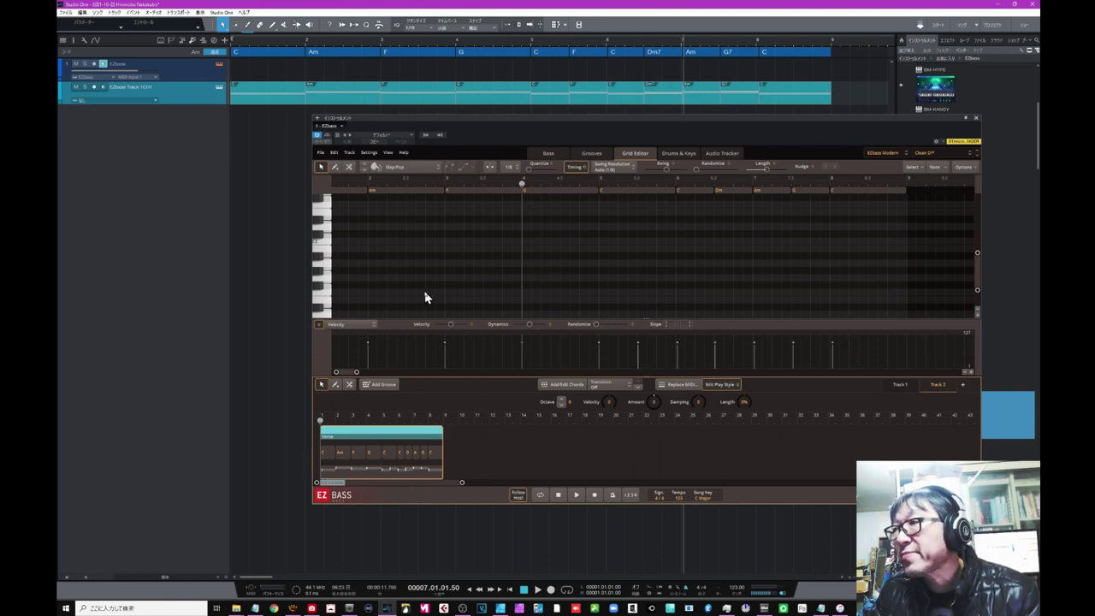
scroll(425, 297, down, 1)
scroll(424, 296, up, 3)
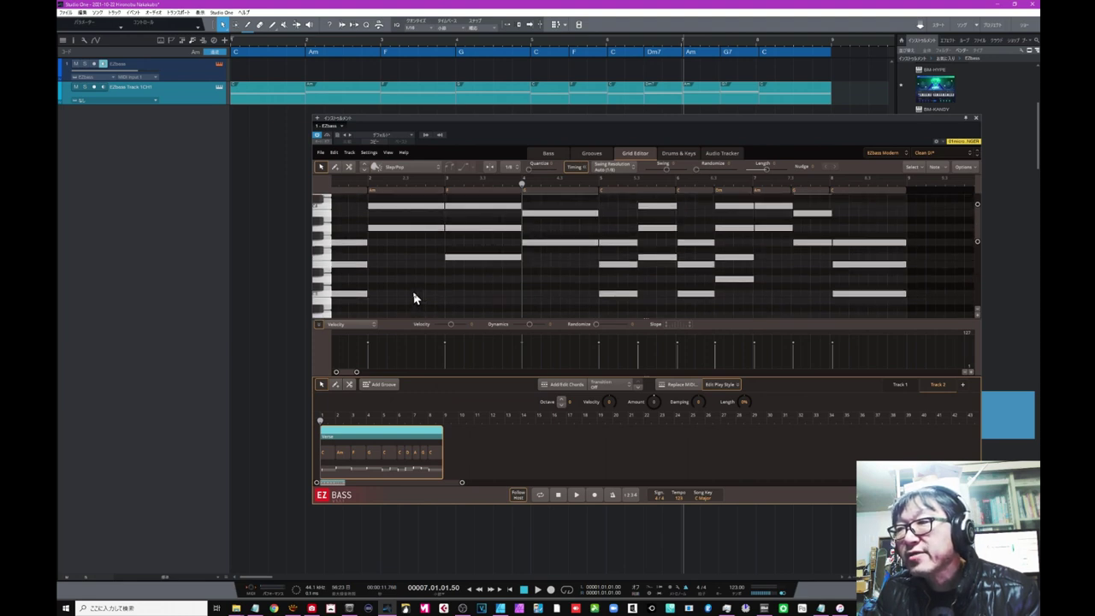
Replace the Track 2 chord block's MIDI with the Variation 01 groove from Basic Rhythms 4/4 and save the changes.
scroll(413, 297, down, 1)
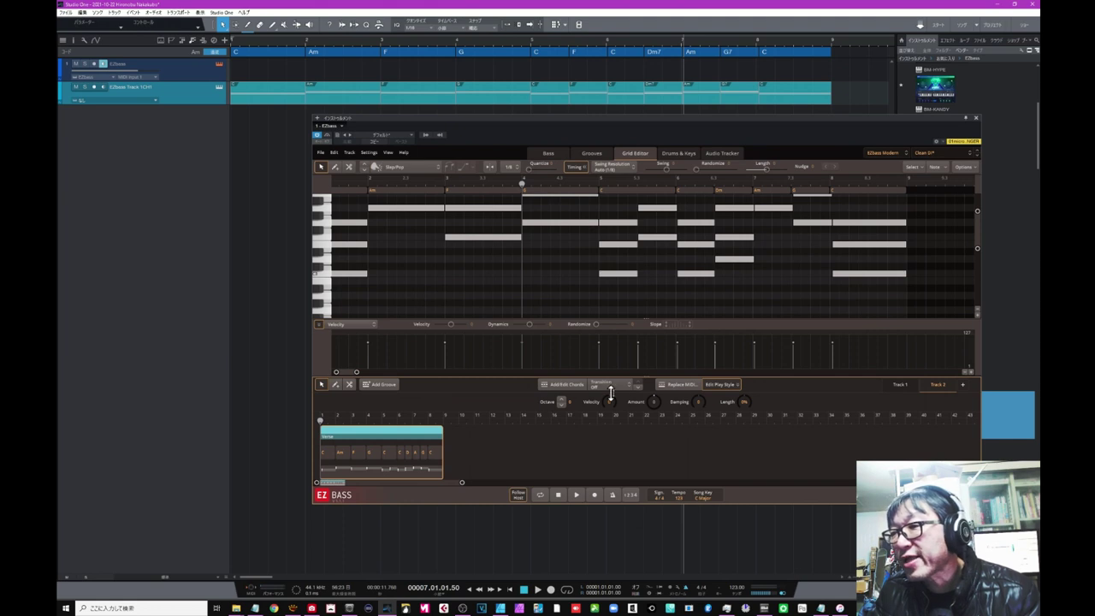
click(679, 387)
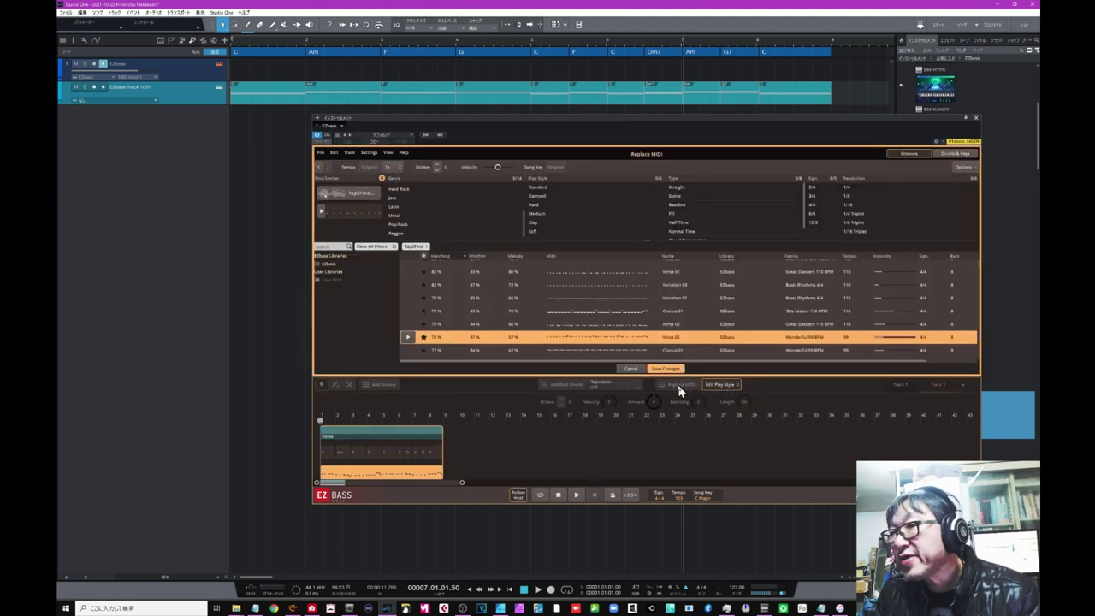
click(405, 298)
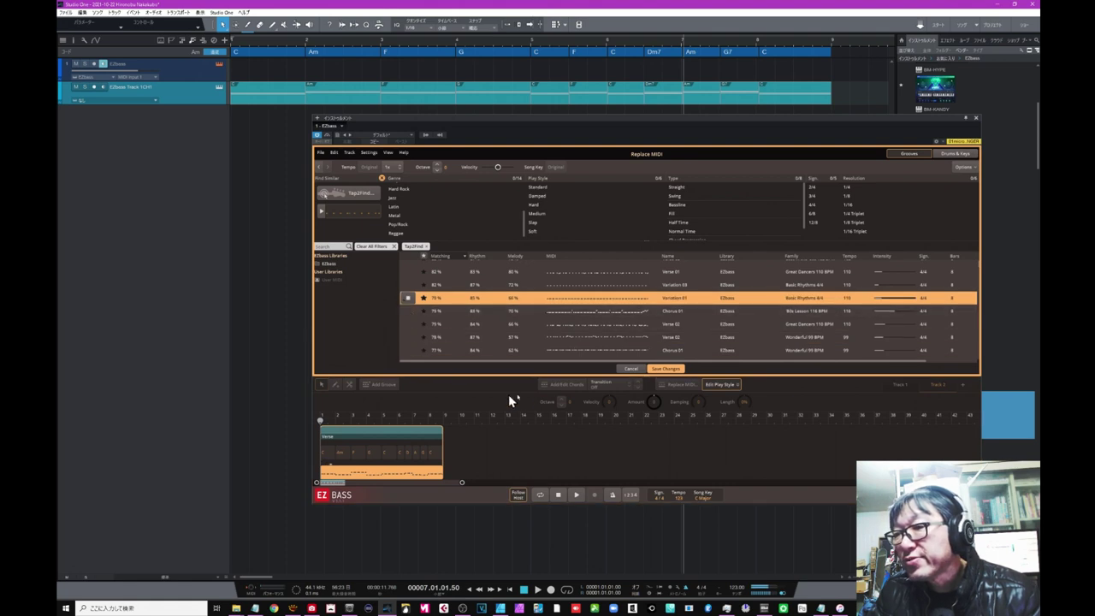
click(667, 369)
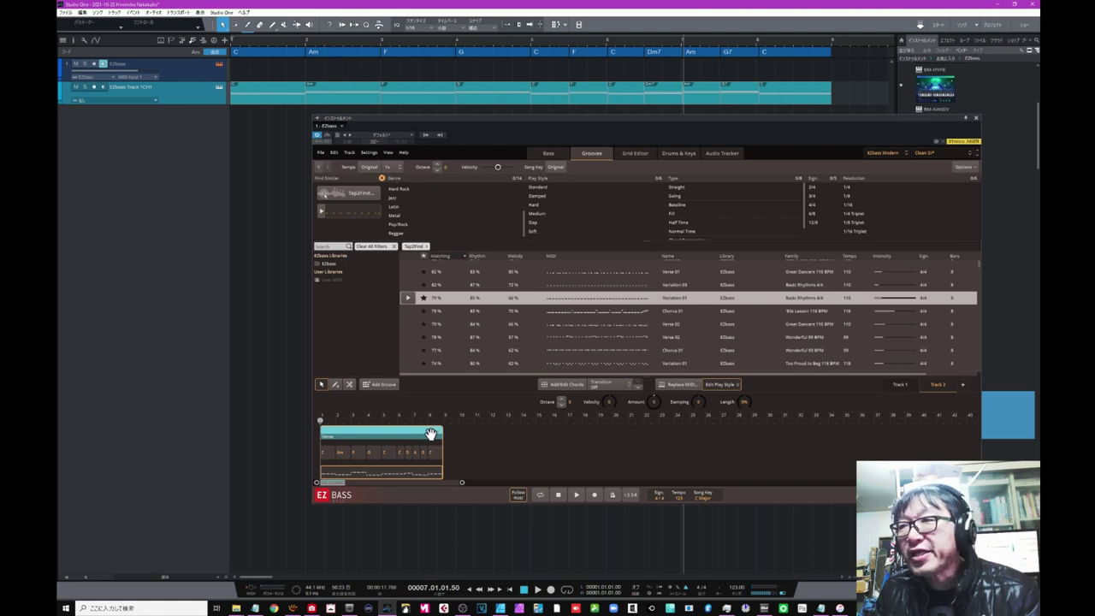
Review the Drums & Keys page and compare the blocks of Track 1 and Track 2 in the song timeline.
click(672, 155)
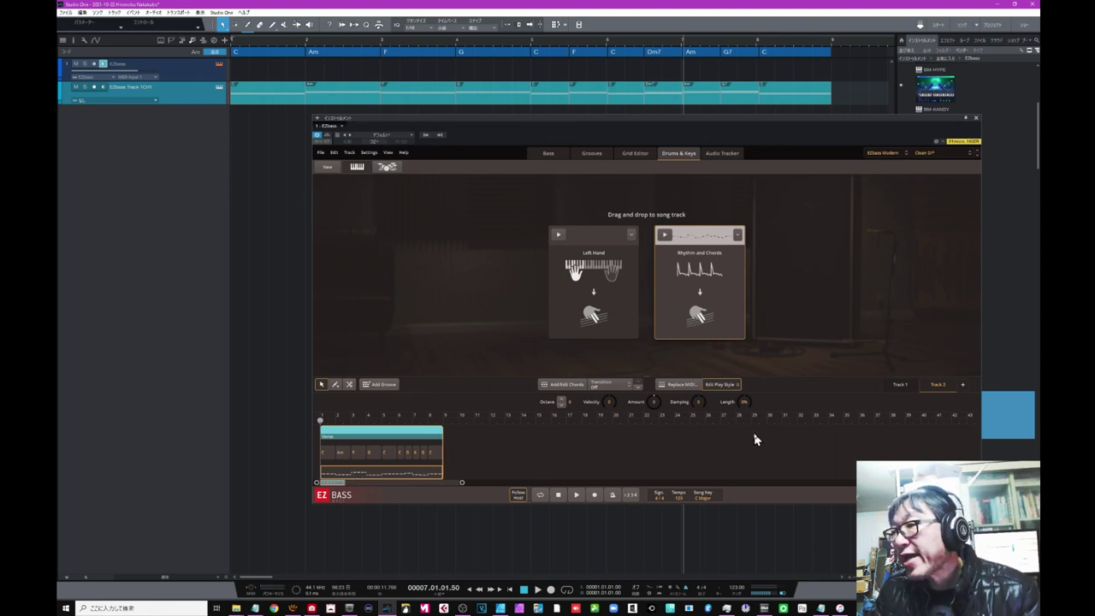
click(903, 386)
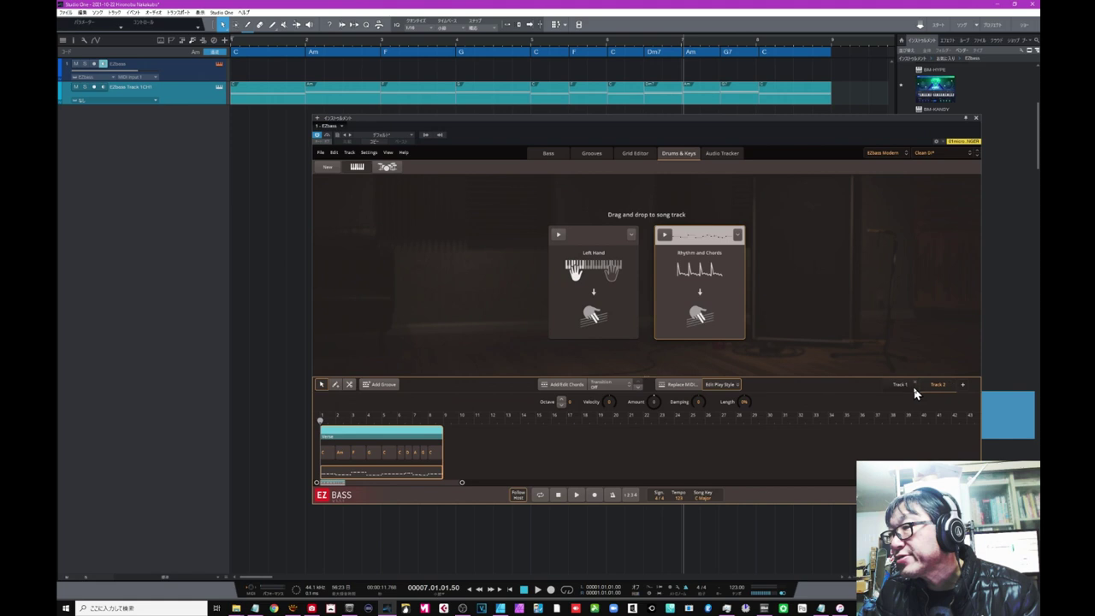
click(930, 386)
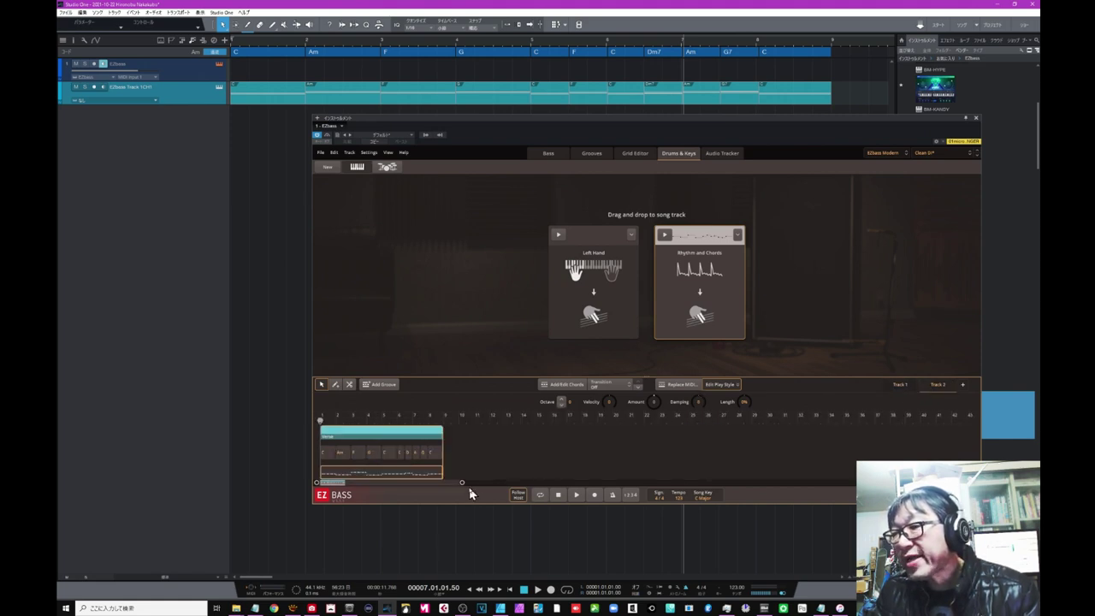
drag(462, 483, 363, 495)
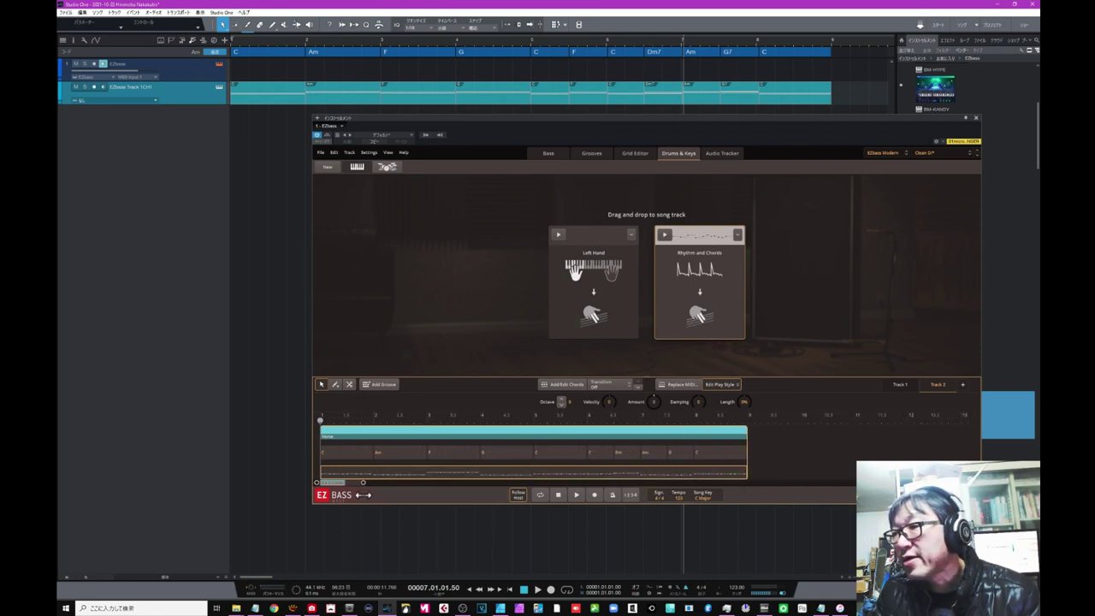
click(901, 389)
click(934, 386)
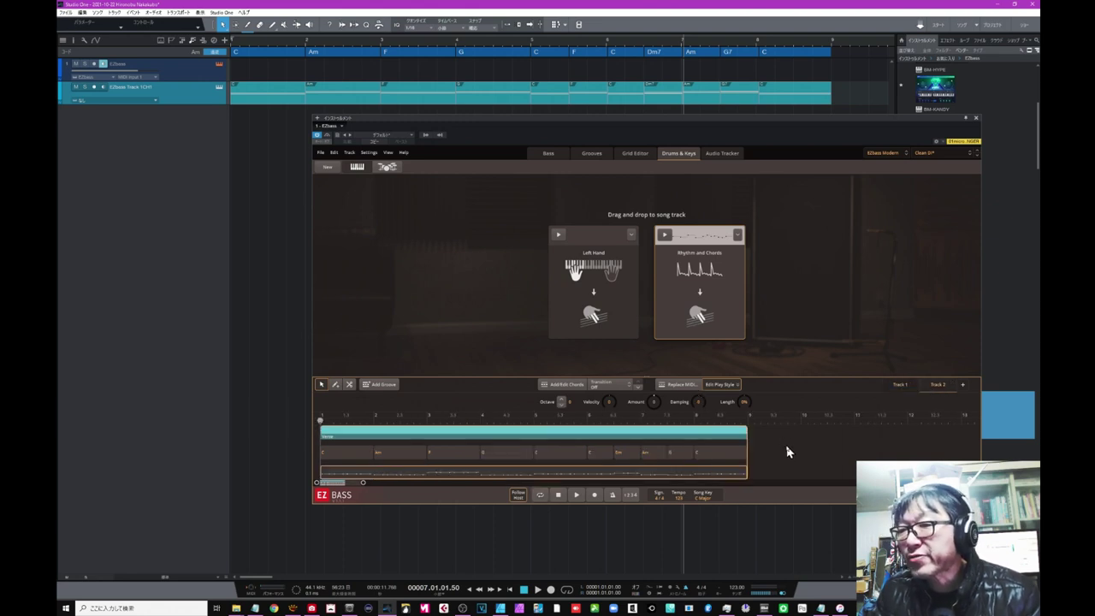
click(899, 386)
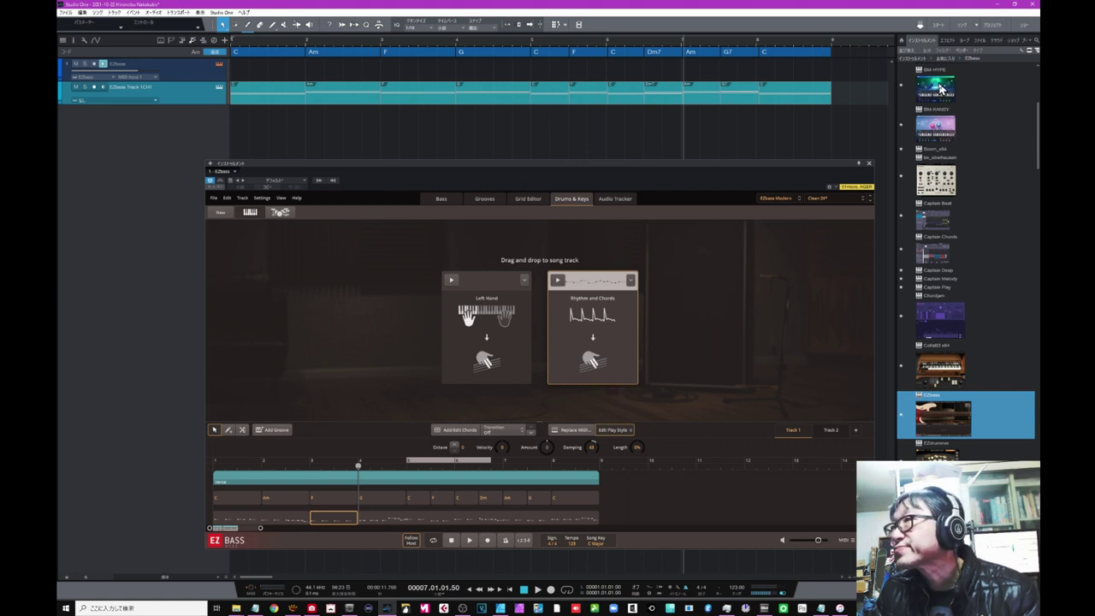
Load BM-HYPE on a new instrument track below the EZbass tracks and audition its verse phrases.
drag(939, 93, 191, 128)
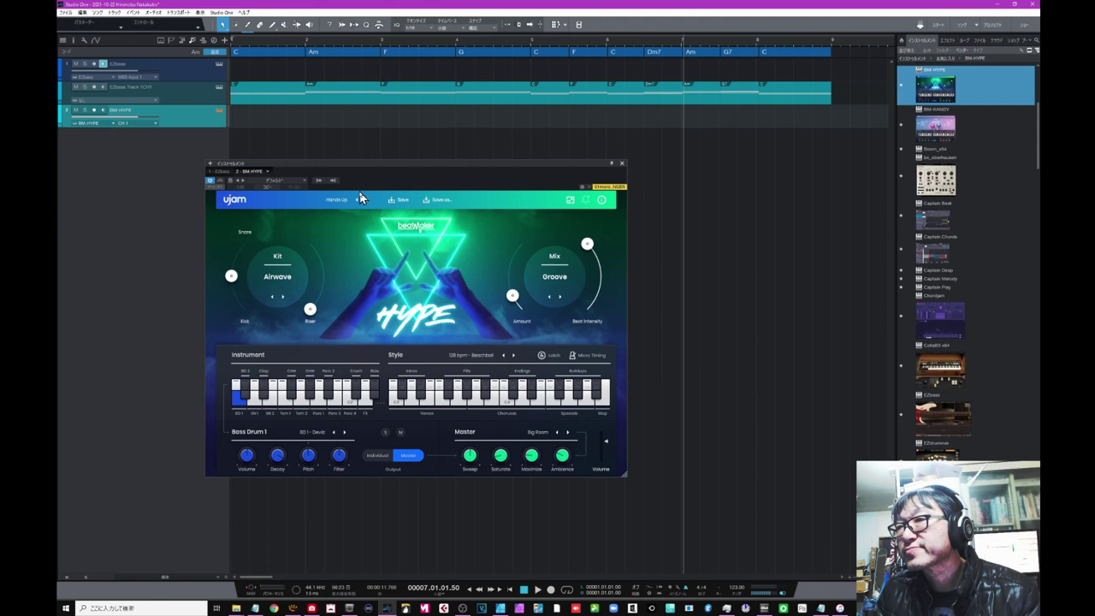
drag(385, 168, 540, 225)
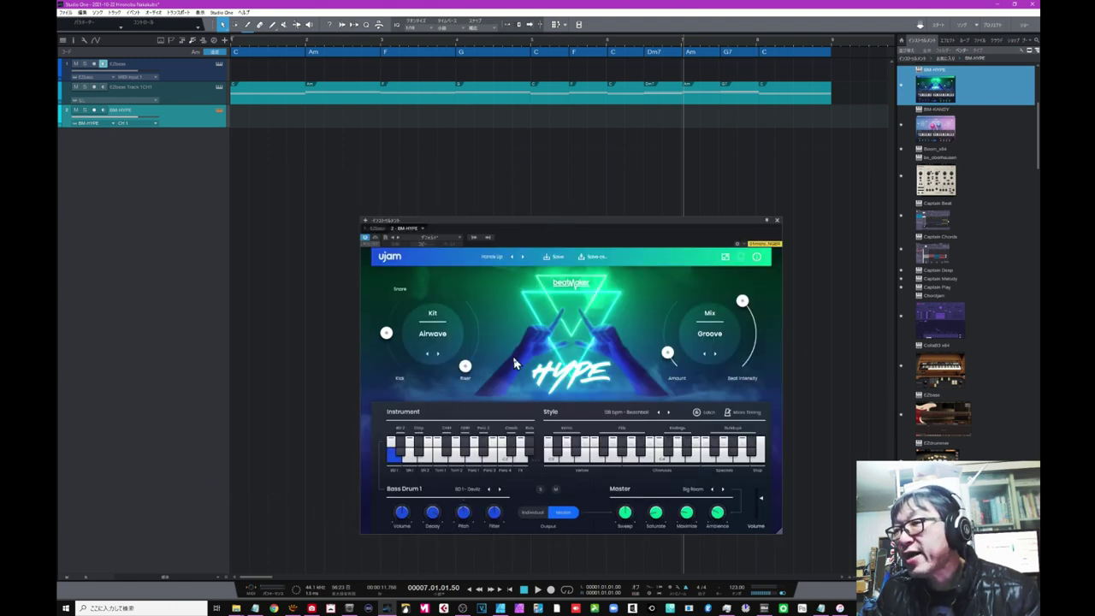
click(583, 453)
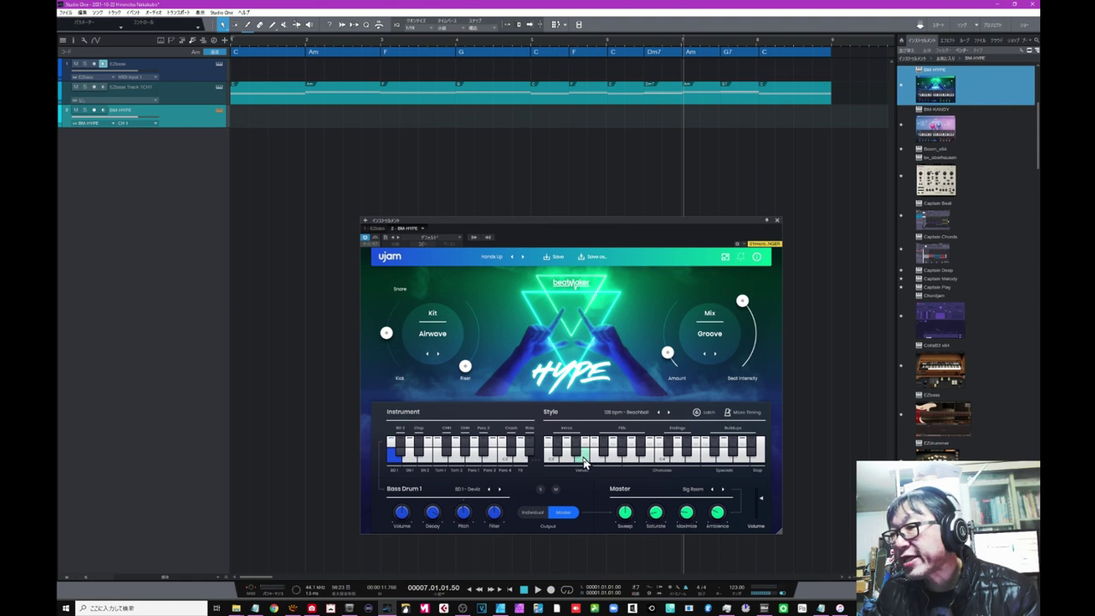
click(584, 460)
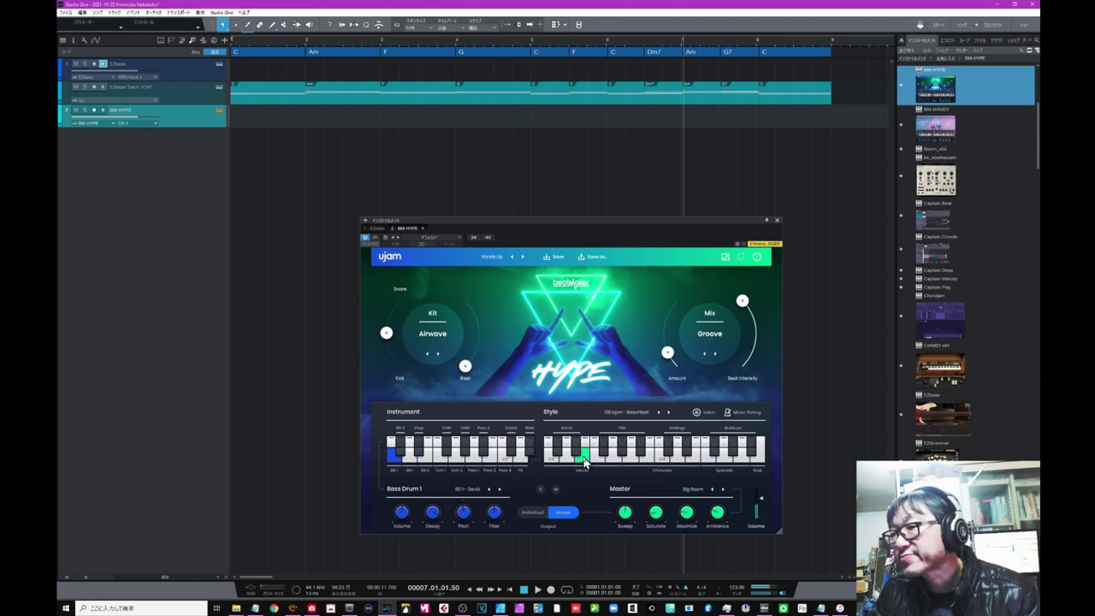
click(607, 458)
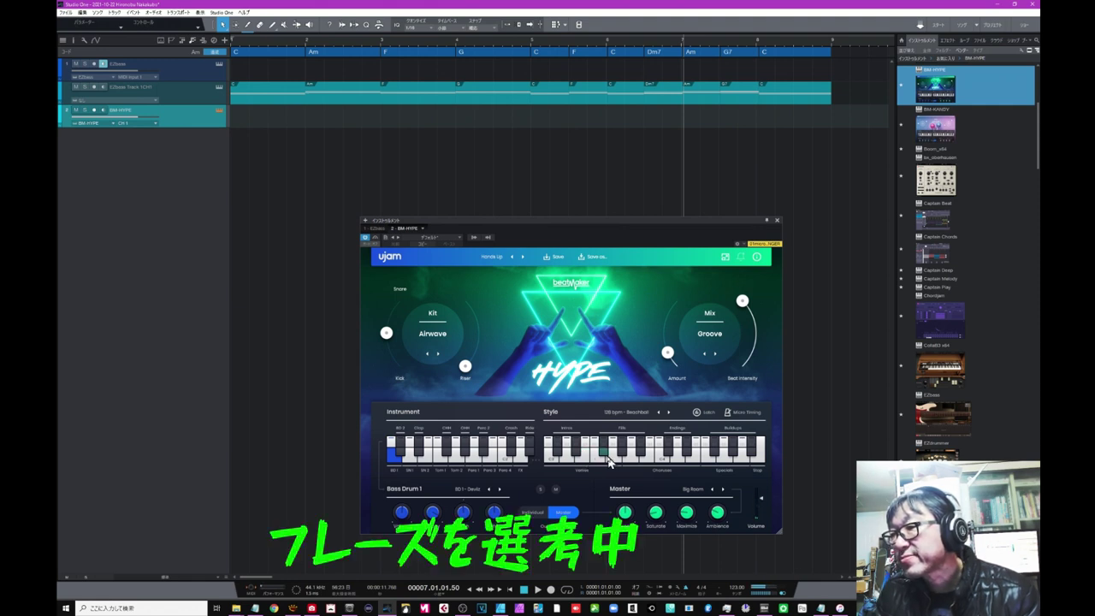
click(599, 463)
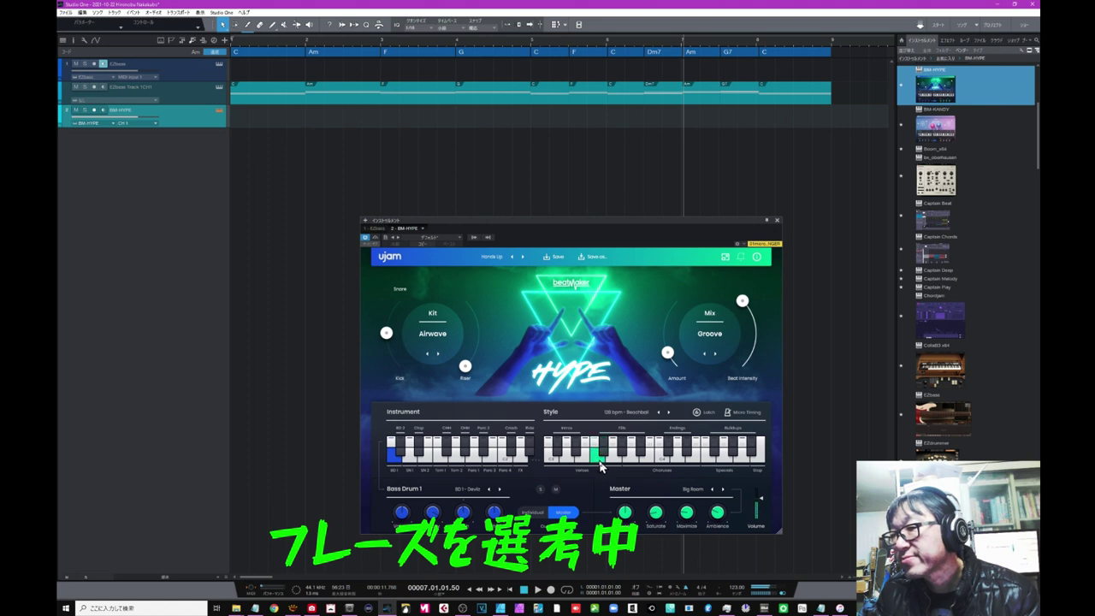
click(587, 464)
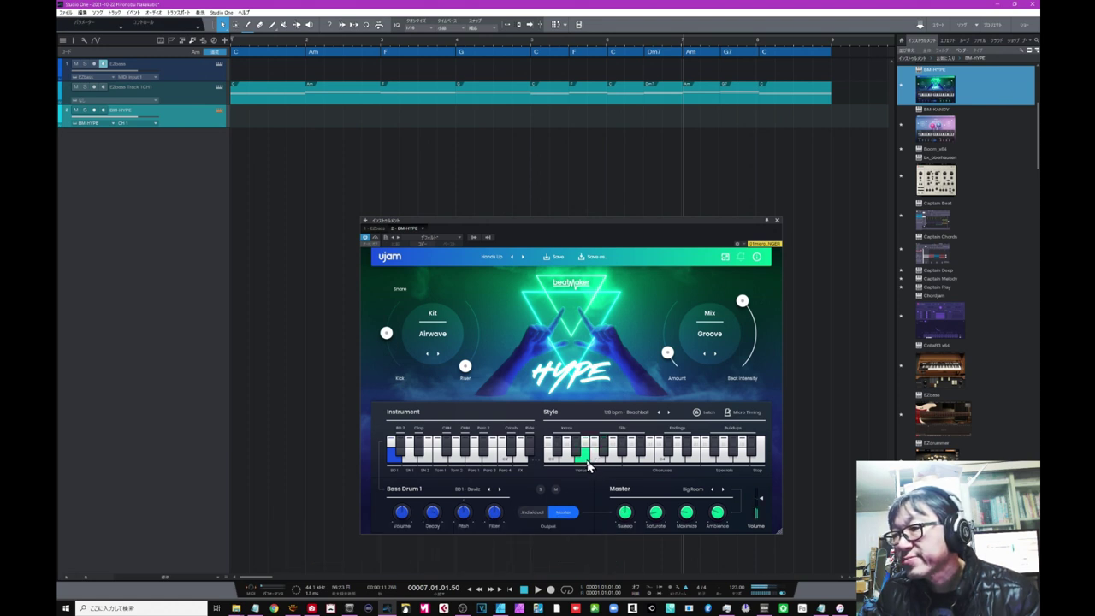
click(616, 462)
click(588, 462)
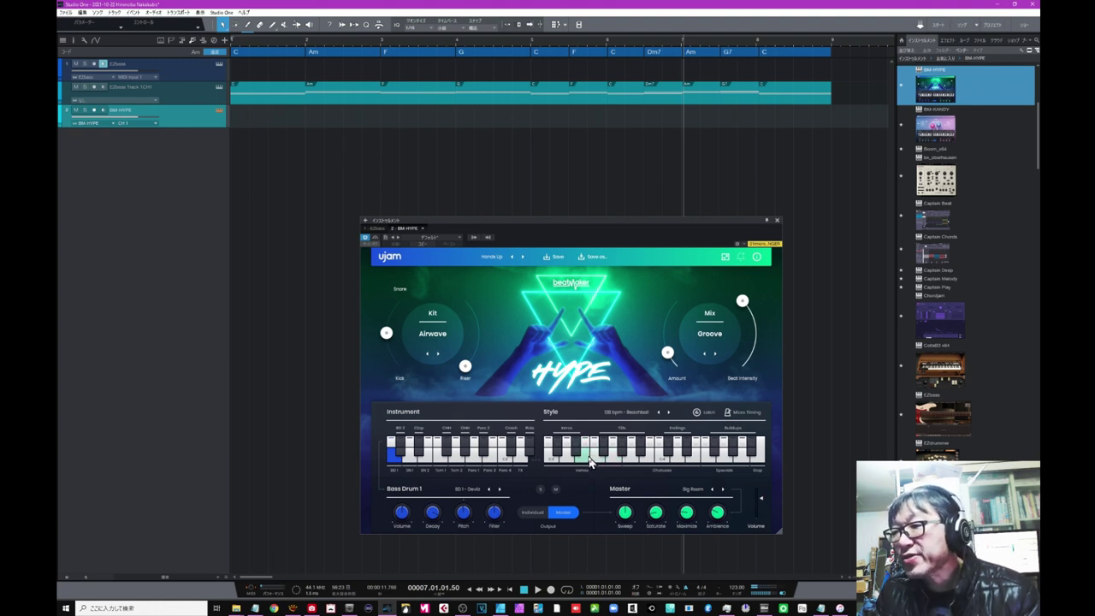
Place the chosen verse phrase at bar 1 of the BM-HYPE track and duplicate it three times through bar 8.
drag(586, 451, 248, 121)
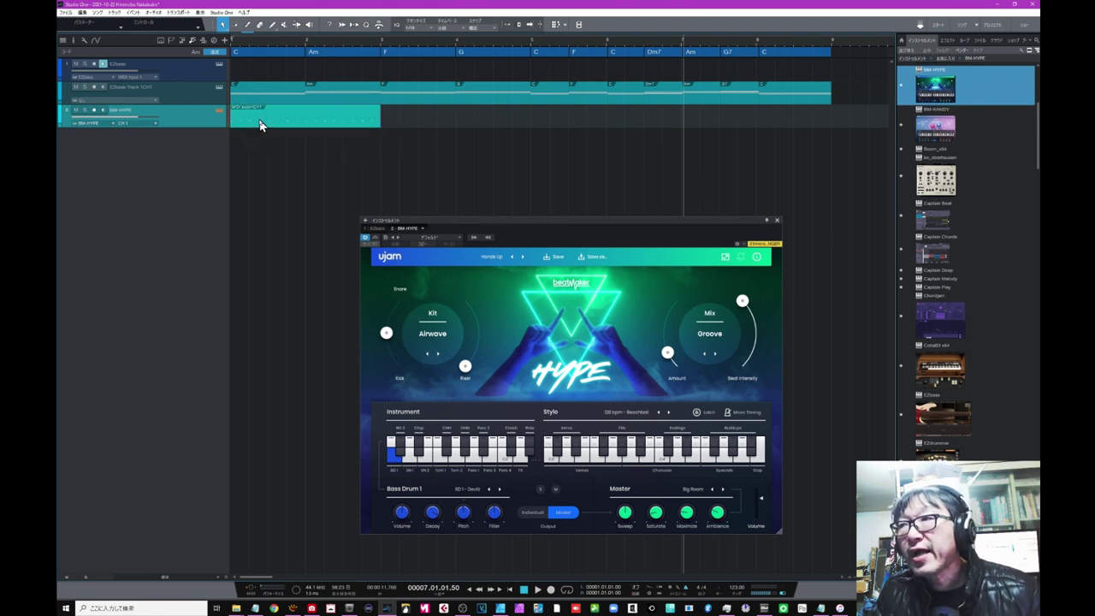
key(d)
key(d)
key(d)
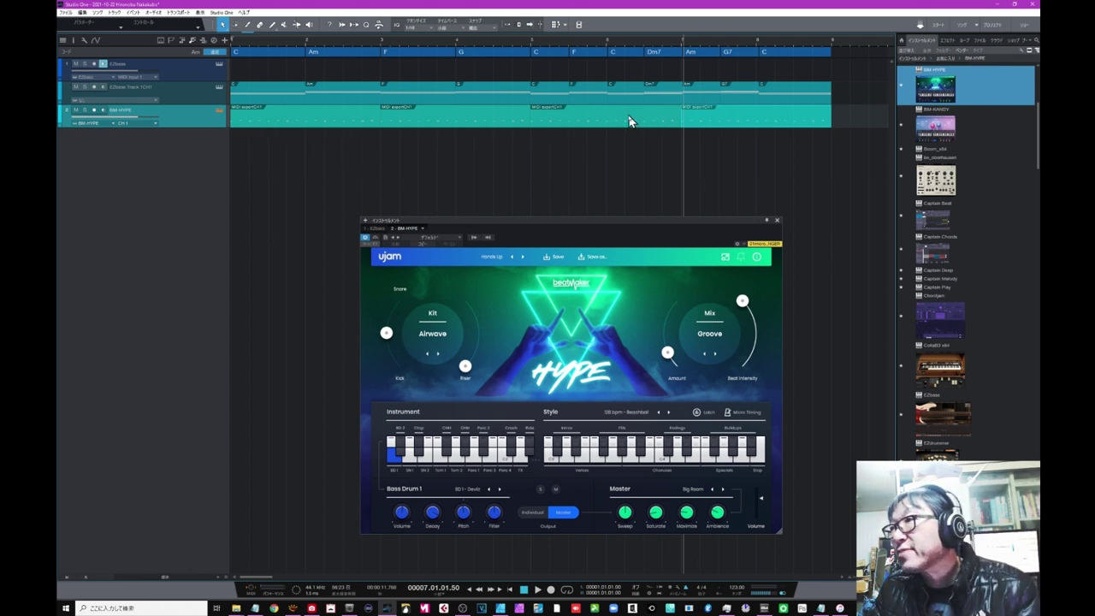
Audition the BM-HYPE fill phrases and place the first fill at bar 8 of the drum track.
click(629, 442)
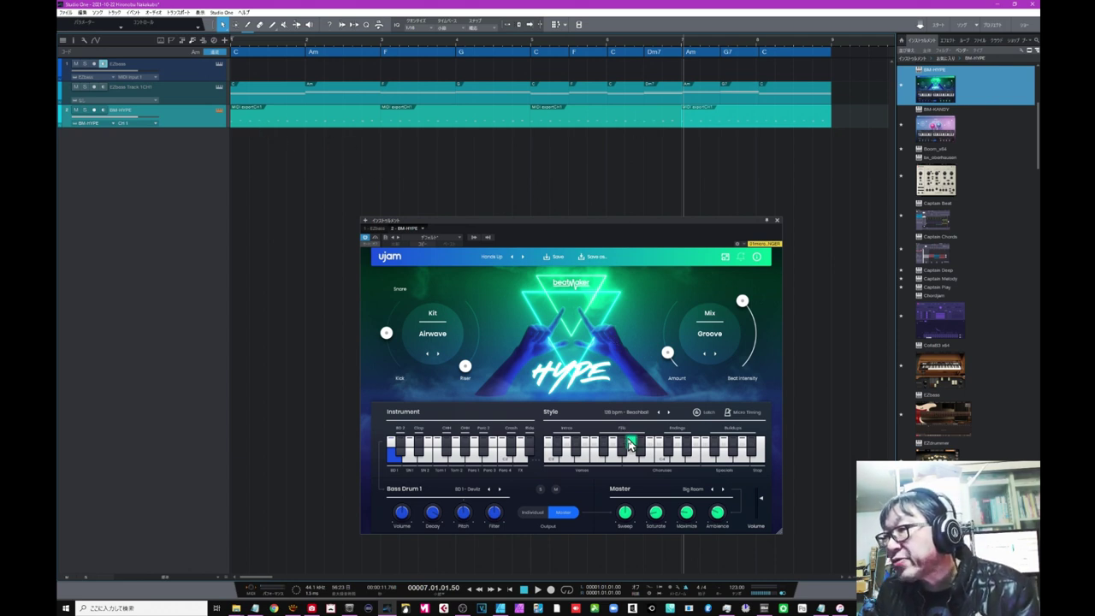
click(625, 458)
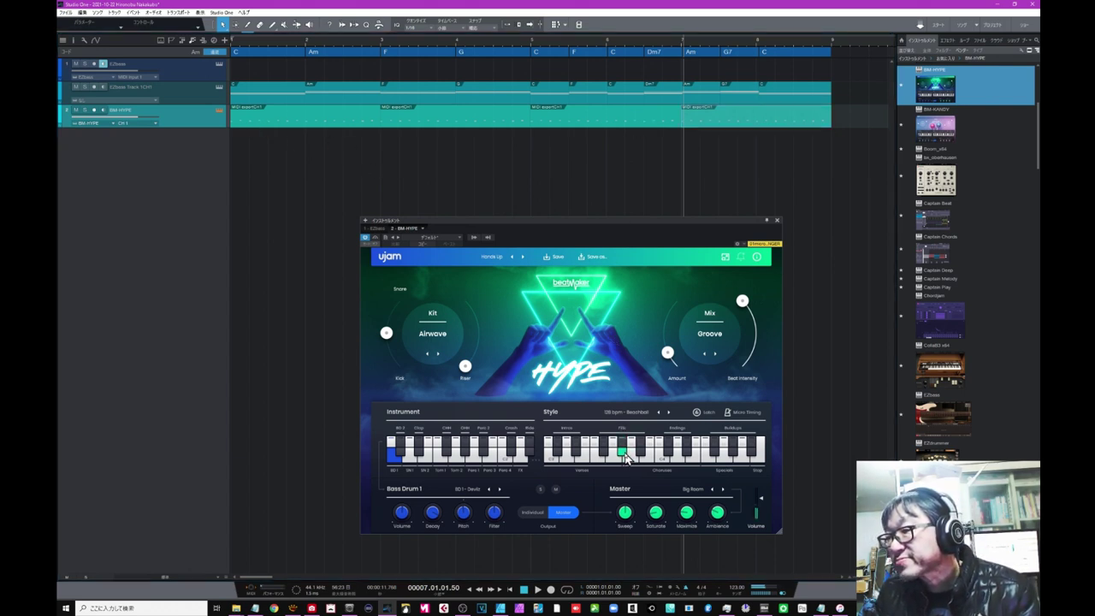
click(643, 460)
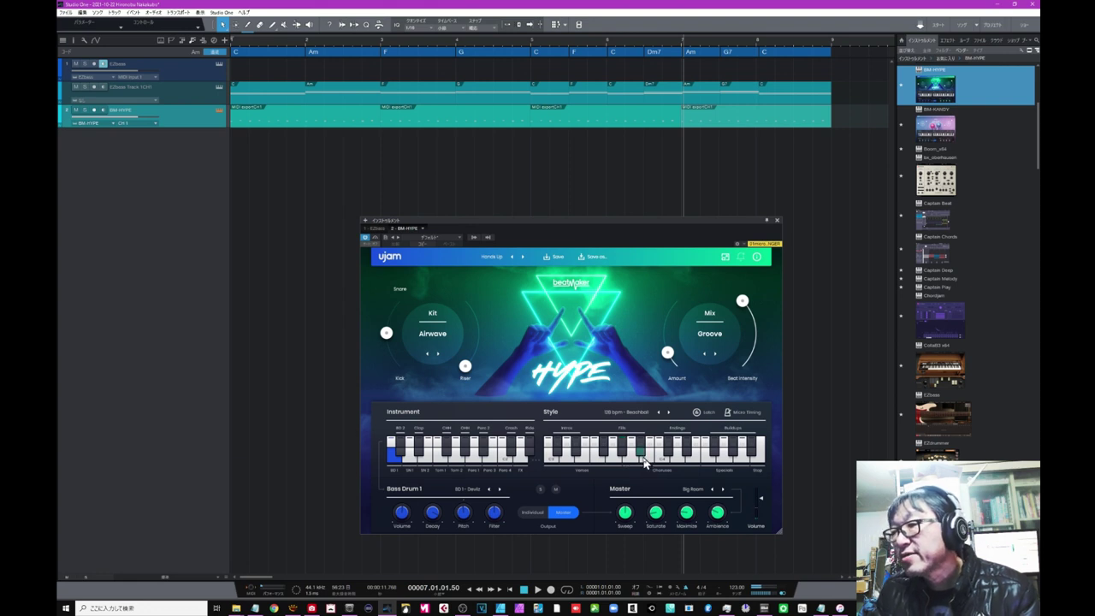
click(645, 462)
click(609, 460)
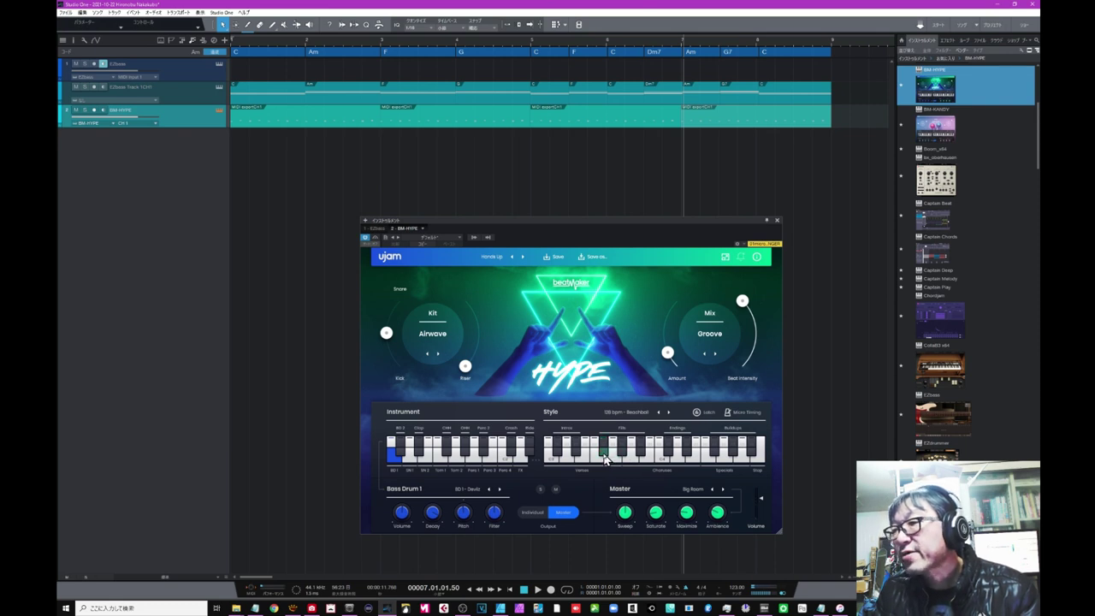
click(606, 453)
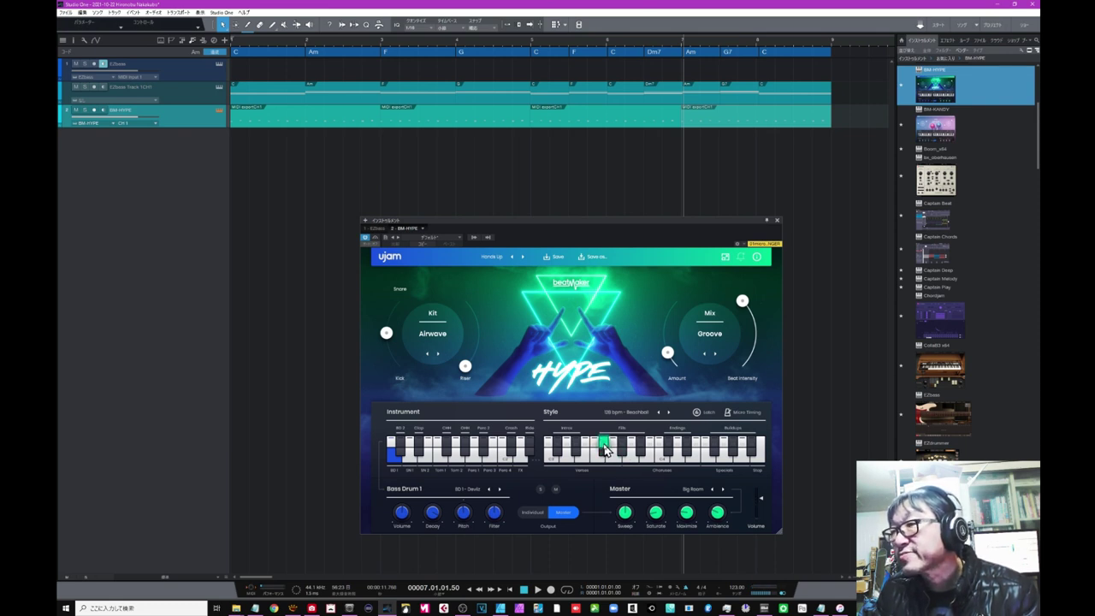
drag(740, 361, 773, 130)
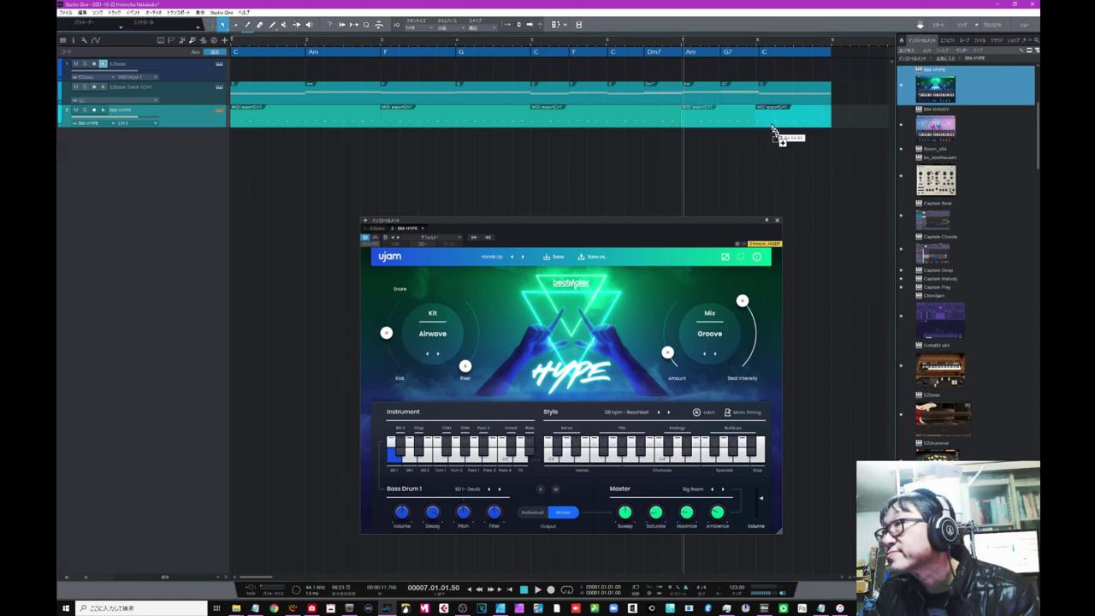
drag(773, 130, 773, 131)
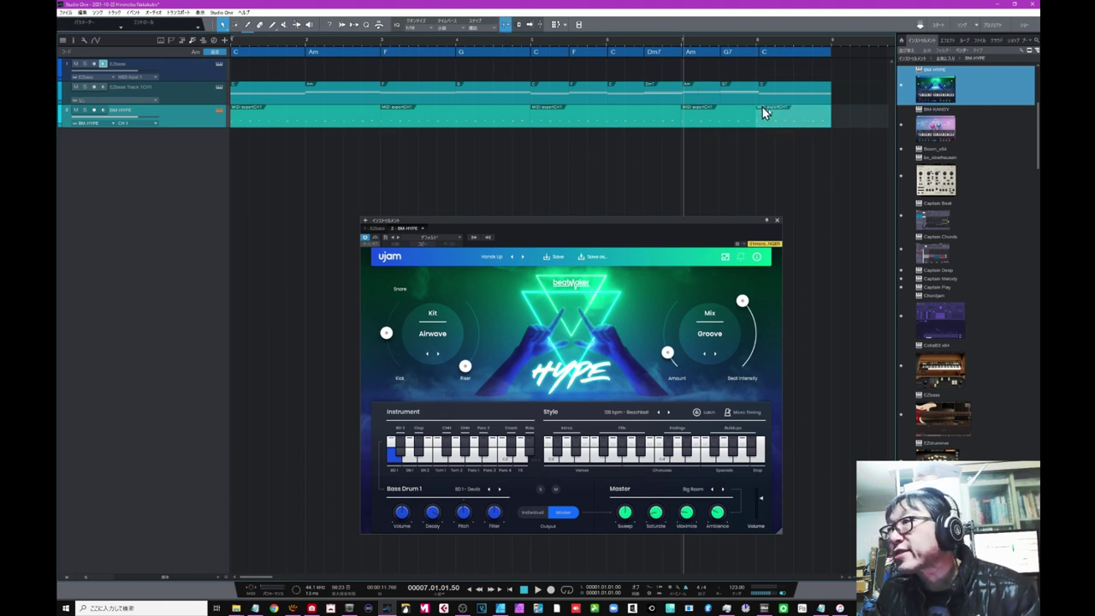
mouse_move(780, 122)
mouse_down()
mouse_move(822, 122)
mouse_move(796, 124)
mouse_up()
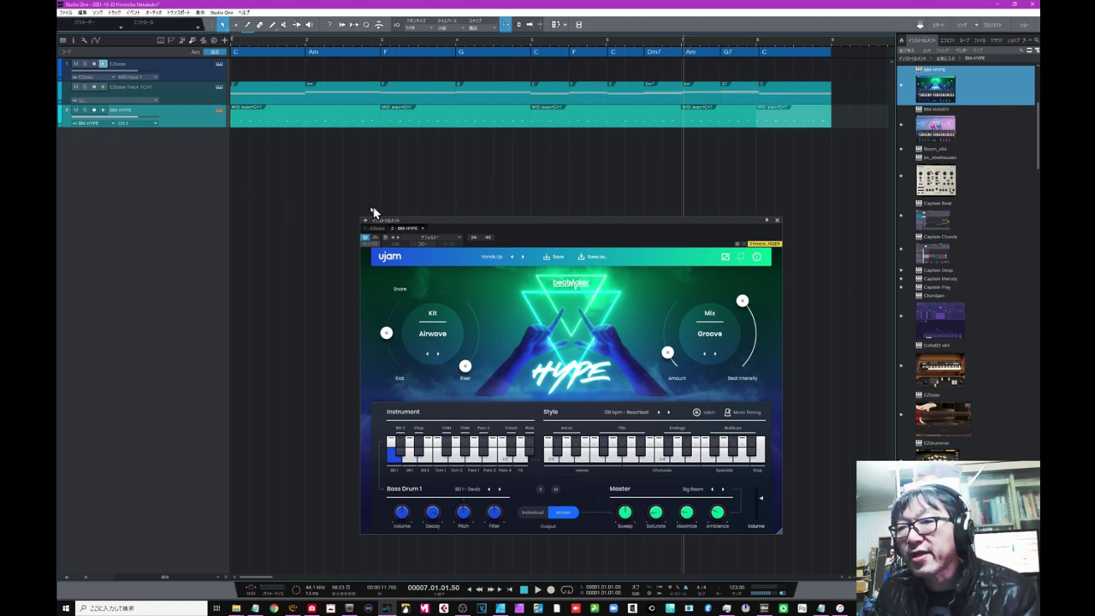
Show the mixer and play the song with the new drum track.
key(F3)
click(537, 589)
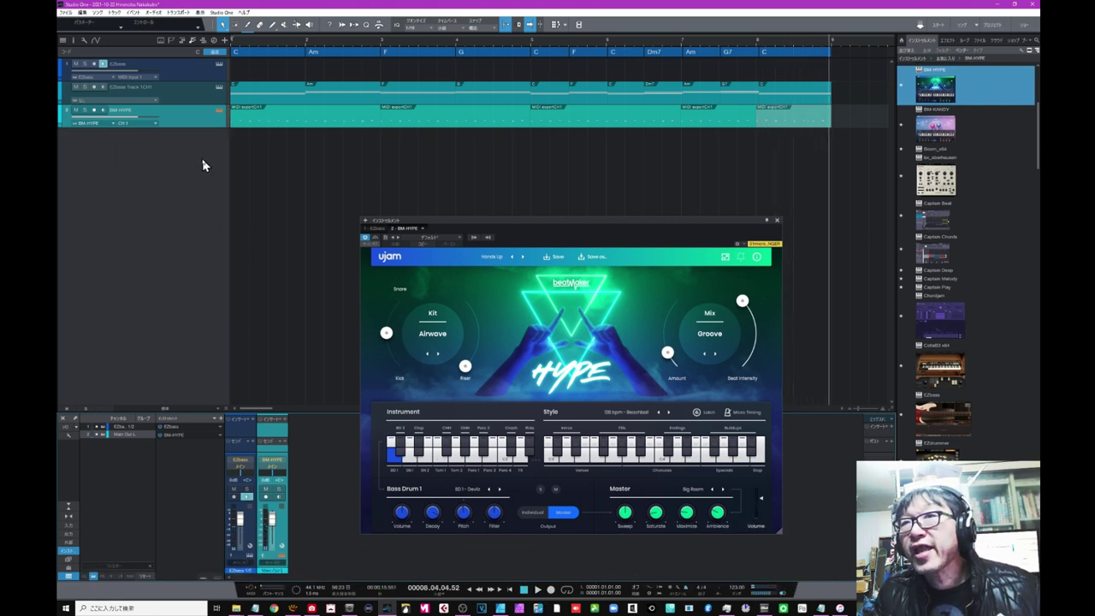
Open the EZbass instrument window from its track and play the song from the start.
click(222, 91)
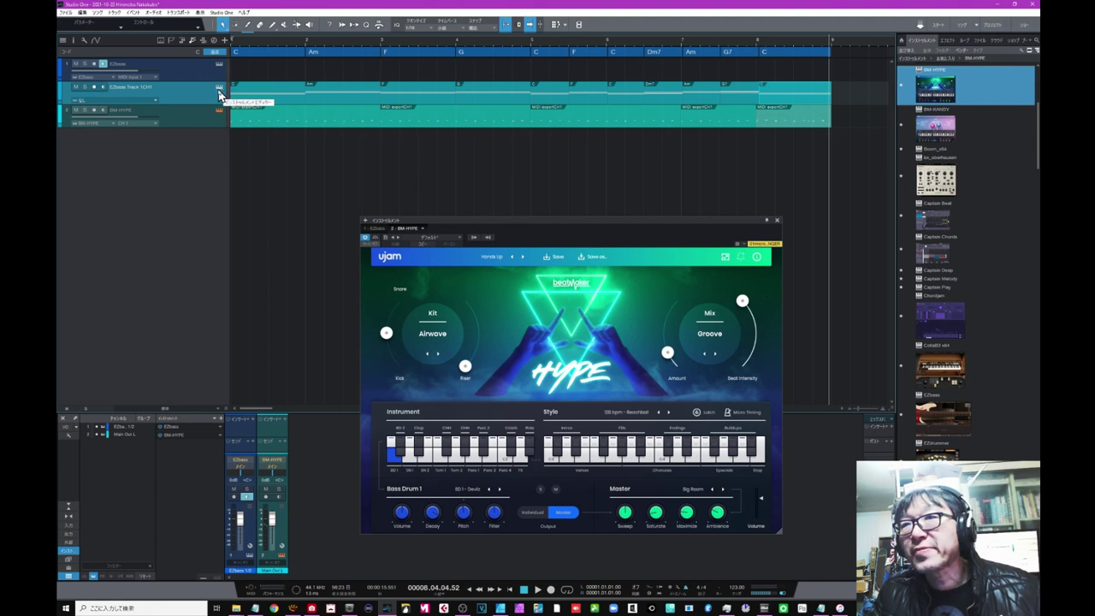
click(219, 91)
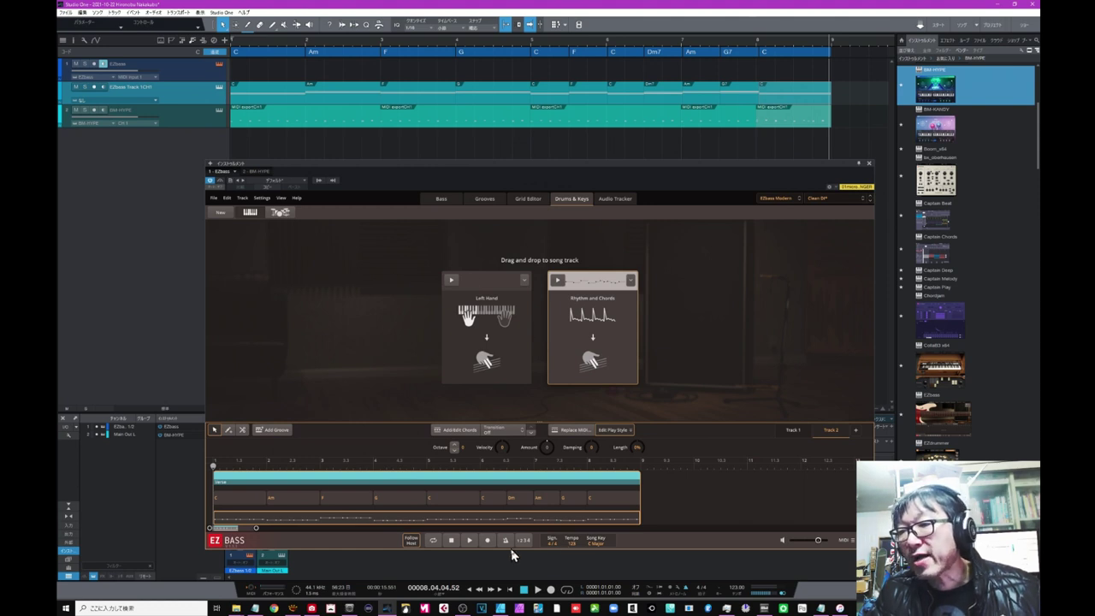
click(509, 590)
click(537, 590)
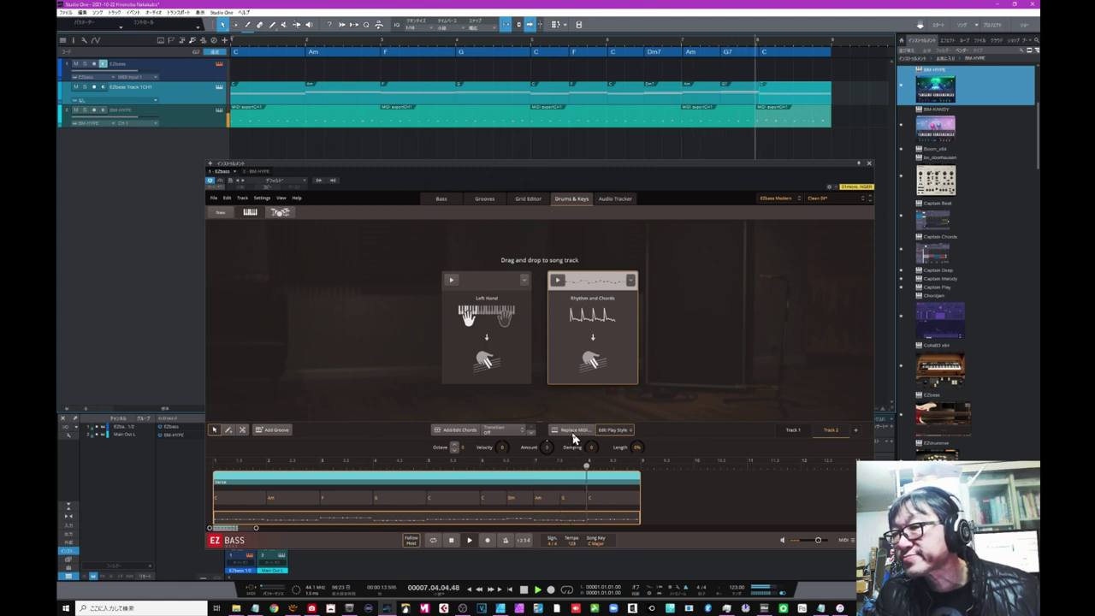
Show the Grooves library as the source for replacing the verse block's MIDI in EZbass, and play the song from the start.
click(572, 431)
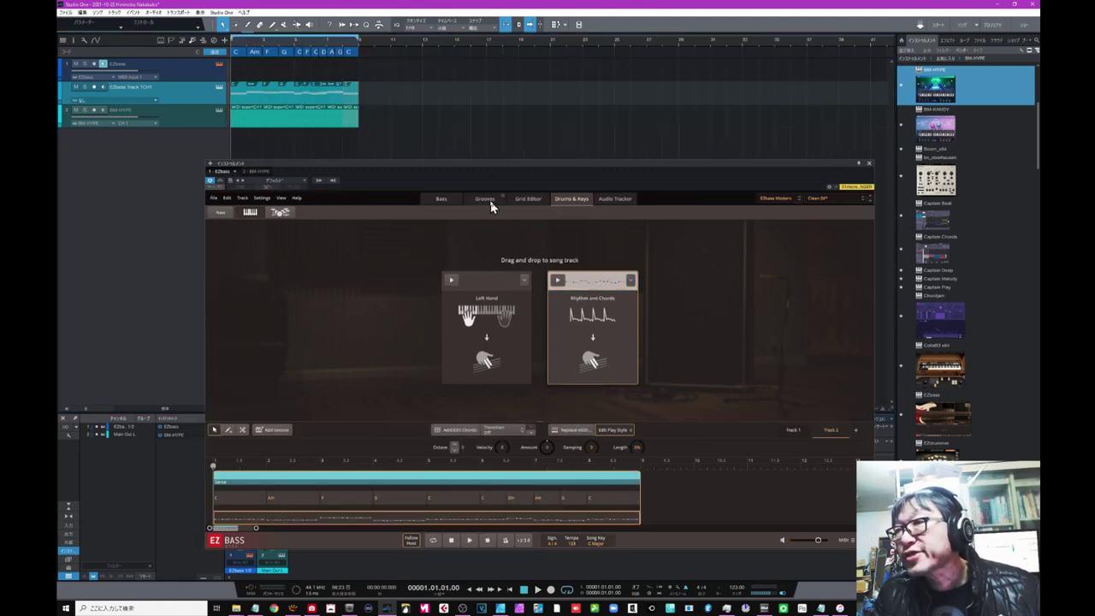
click(486, 199)
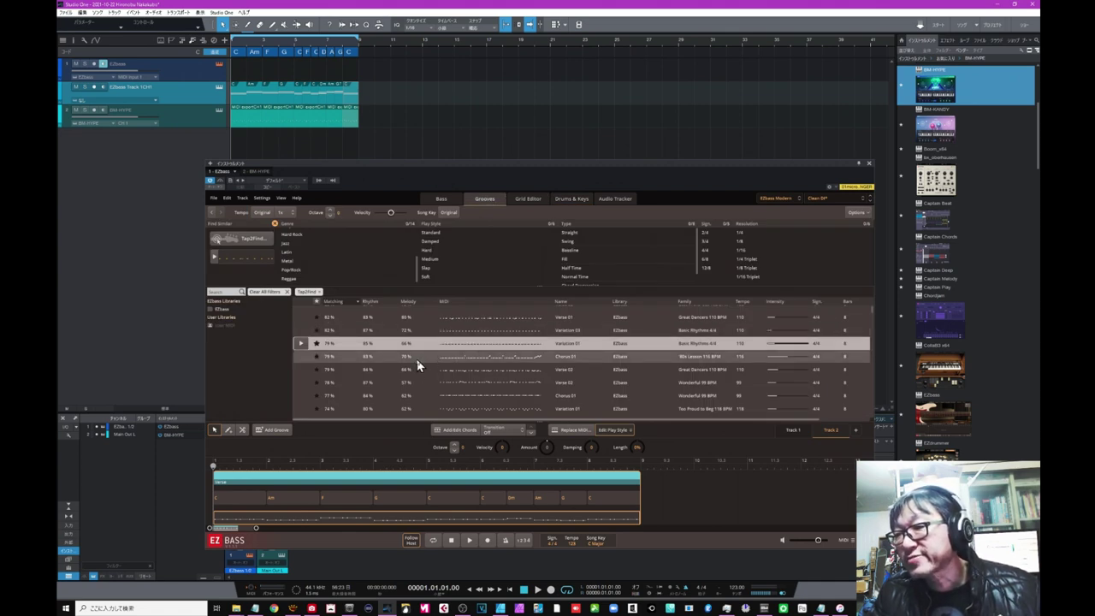
click(573, 430)
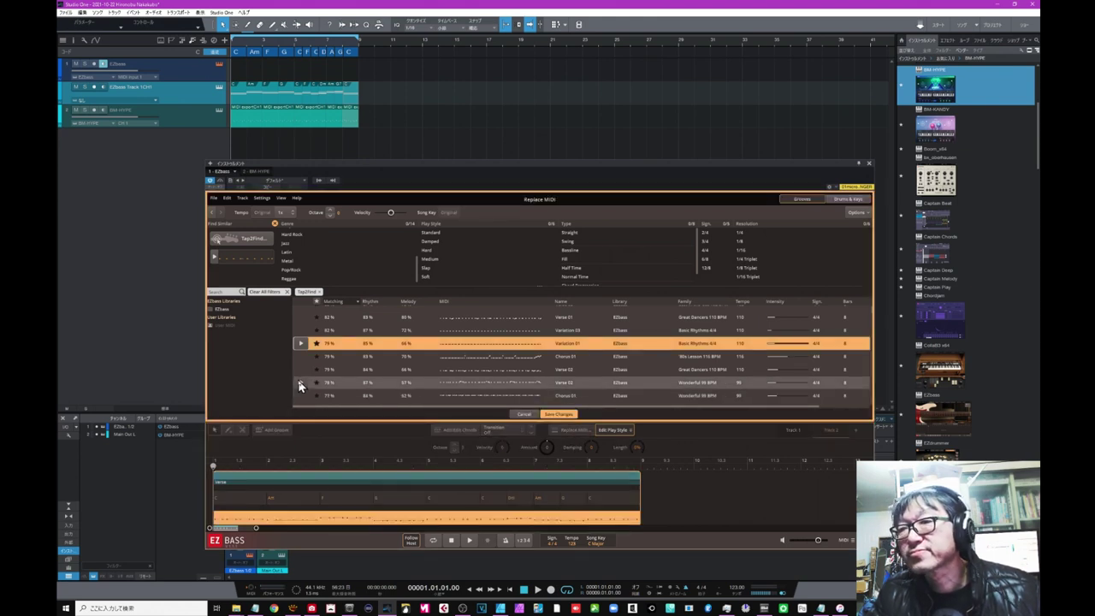
key(space)
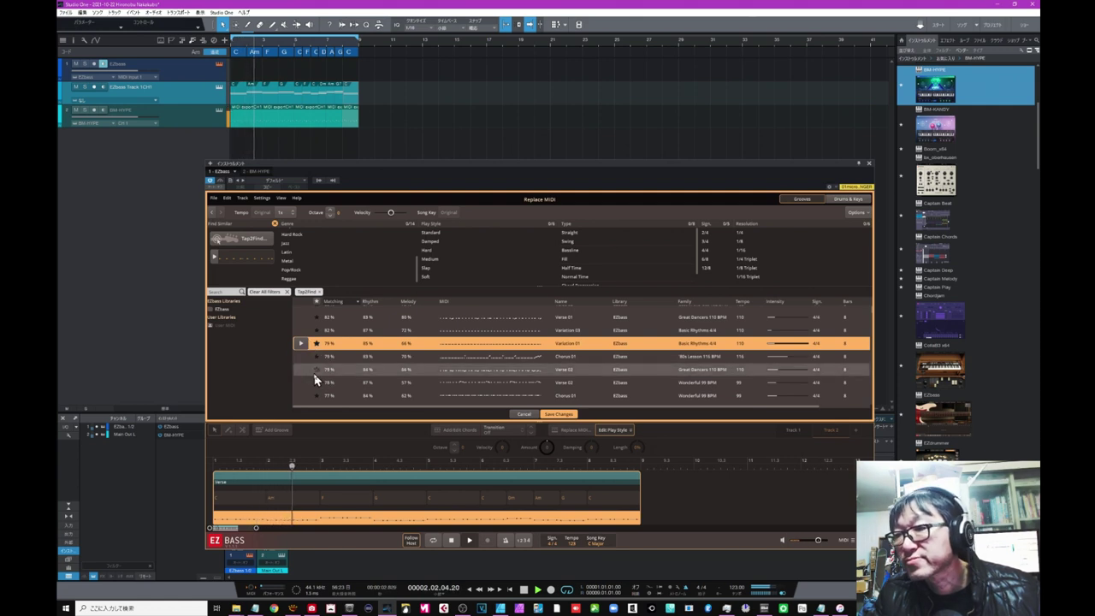
Audition the Wonderful 99 BPM Verse 02 and Chorus 01, Uptempo 134 BPM Verse 03 and Western Swing 144 BPM Verse 04 grooves against the drums.
click(300, 386)
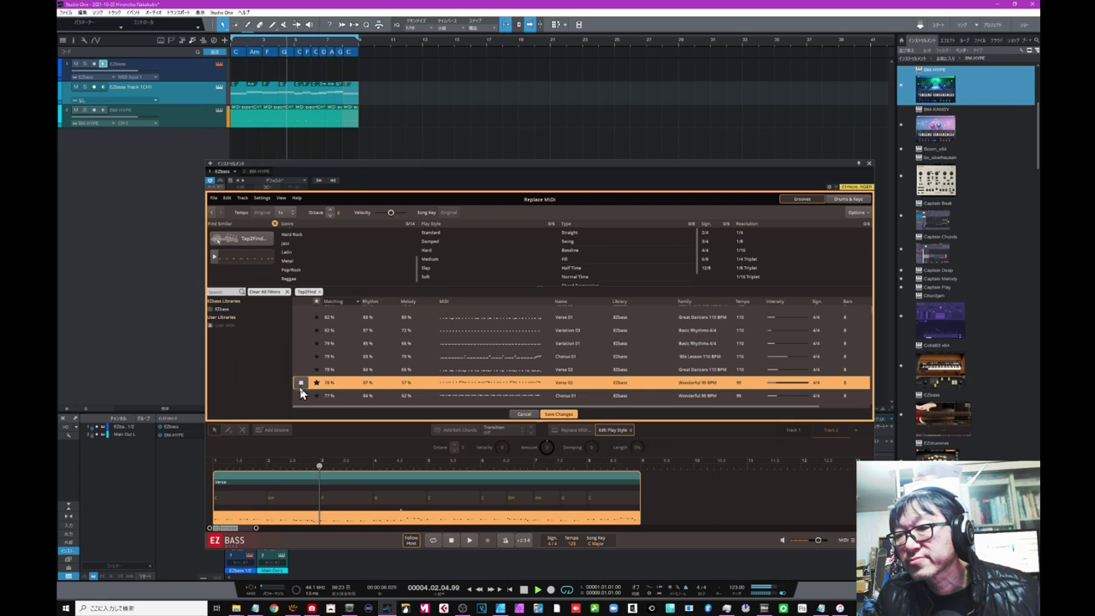
click(301, 397)
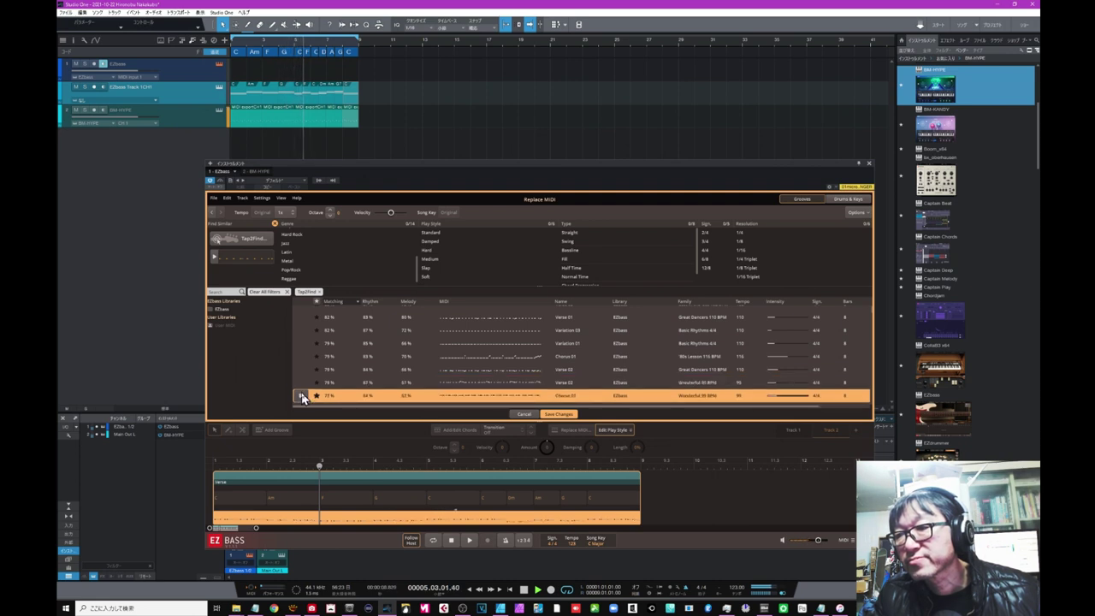
scroll(301, 395, down, 2)
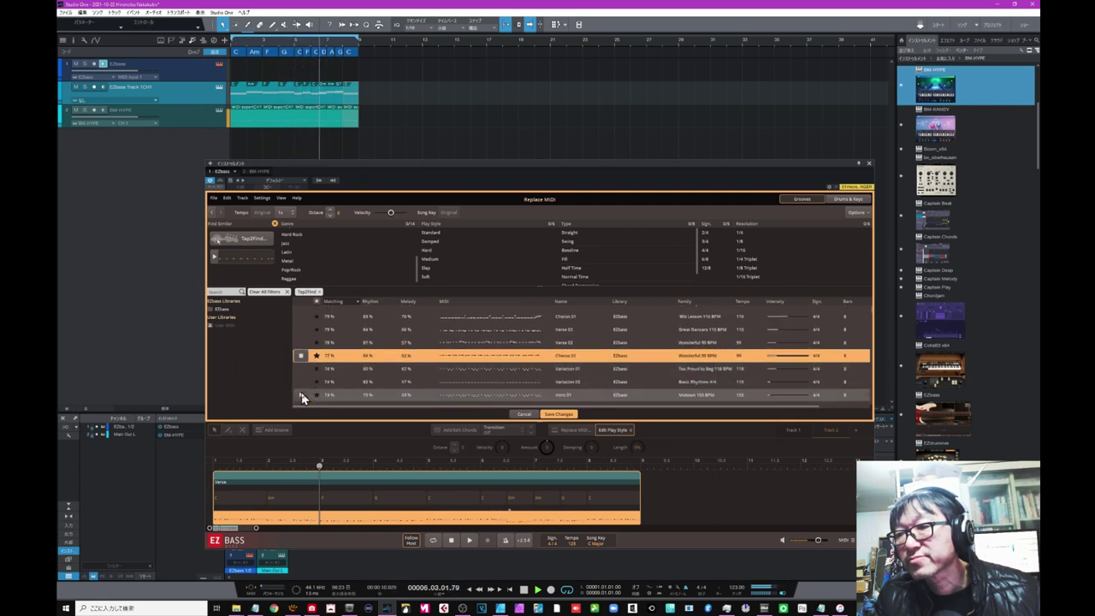
scroll(301, 392, down, 2)
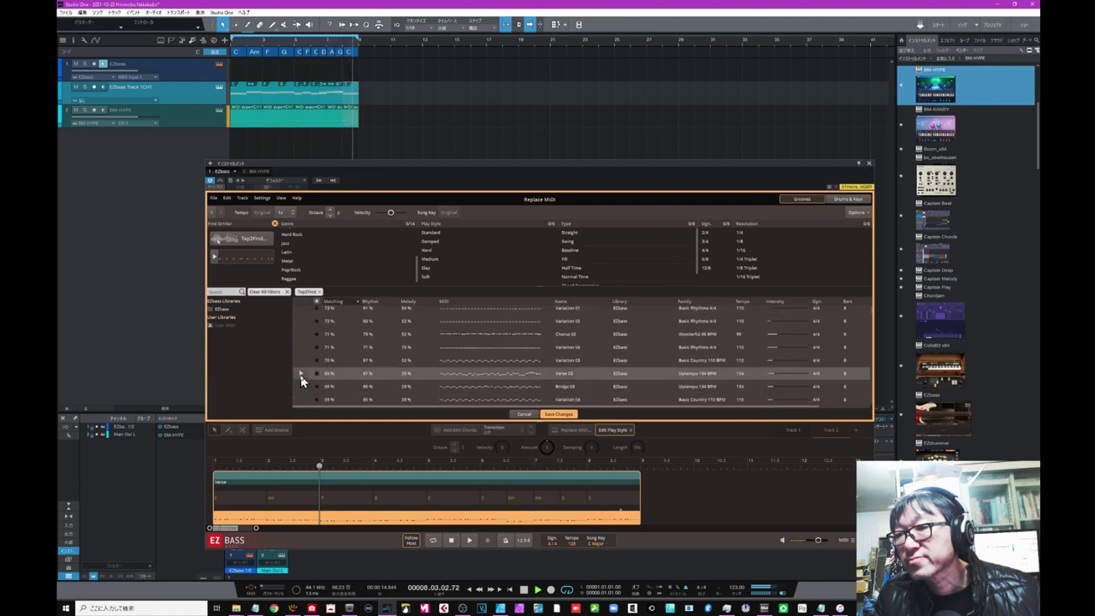
click(300, 374)
scroll(301, 379, down, 2)
scroll(300, 378, down, 2)
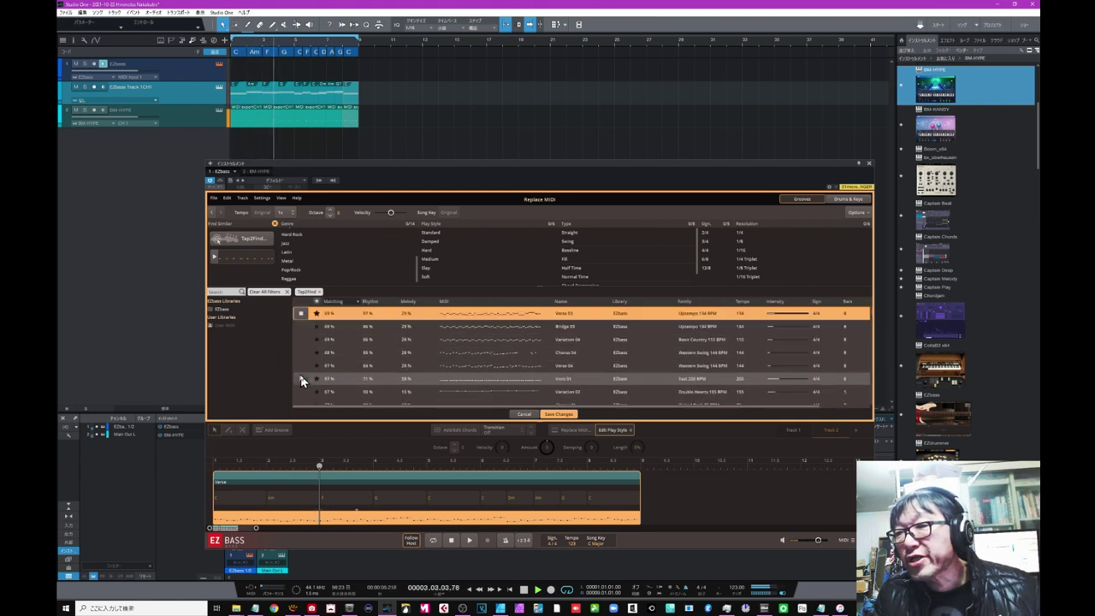
click(301, 366)
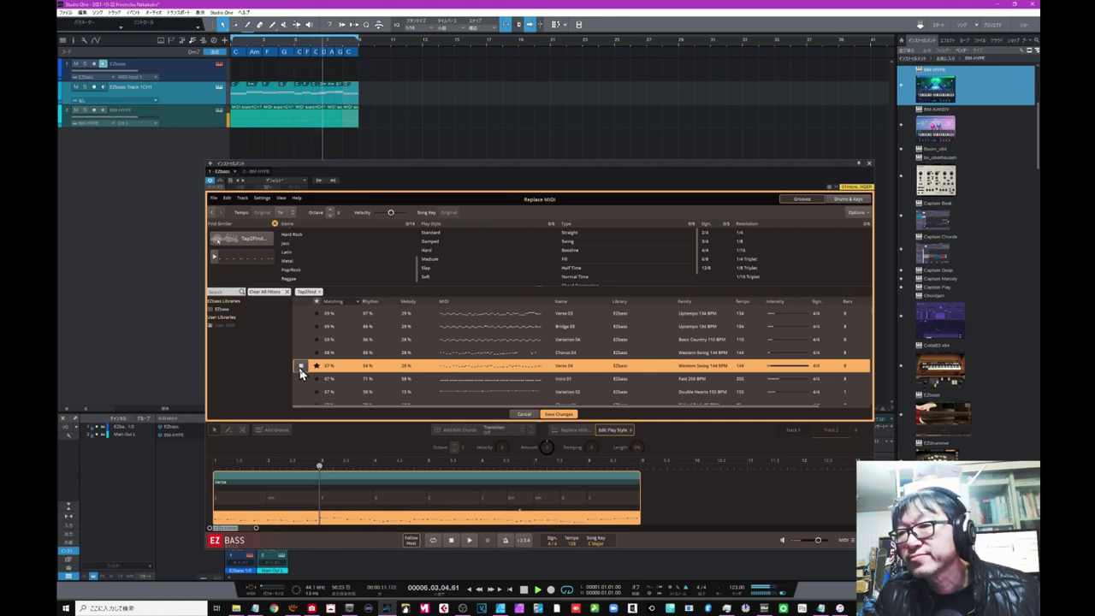
Audition the Uptempo 134 BPM Pre Chorus 03 groove and replace the verse block's MIDI with Chorus 03 from the same family.
scroll(301, 374, down, 1)
scroll(299, 376, down, 2)
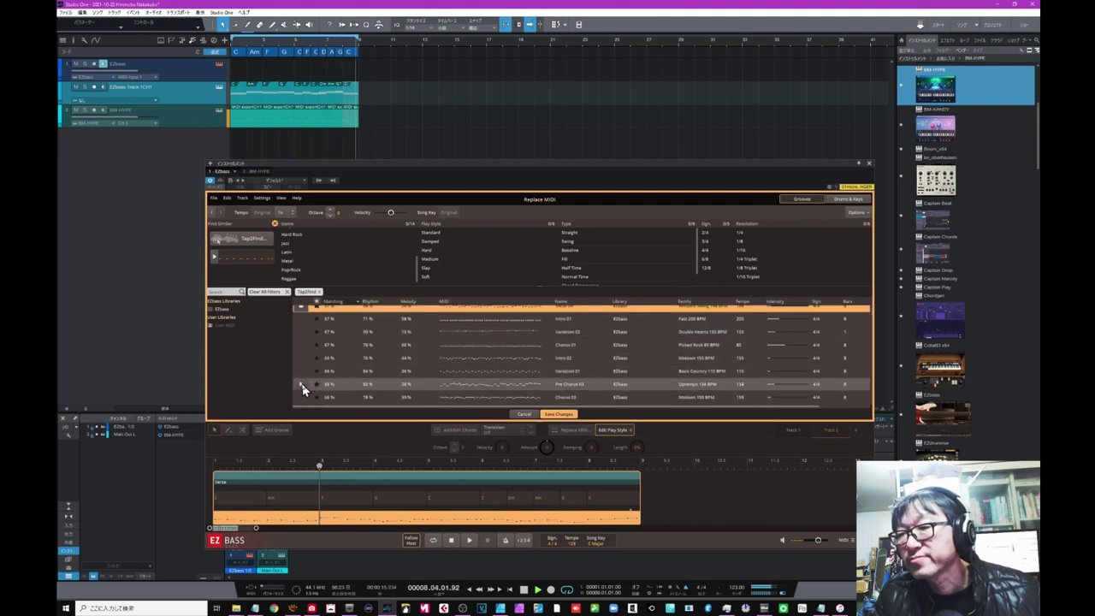
click(301, 387)
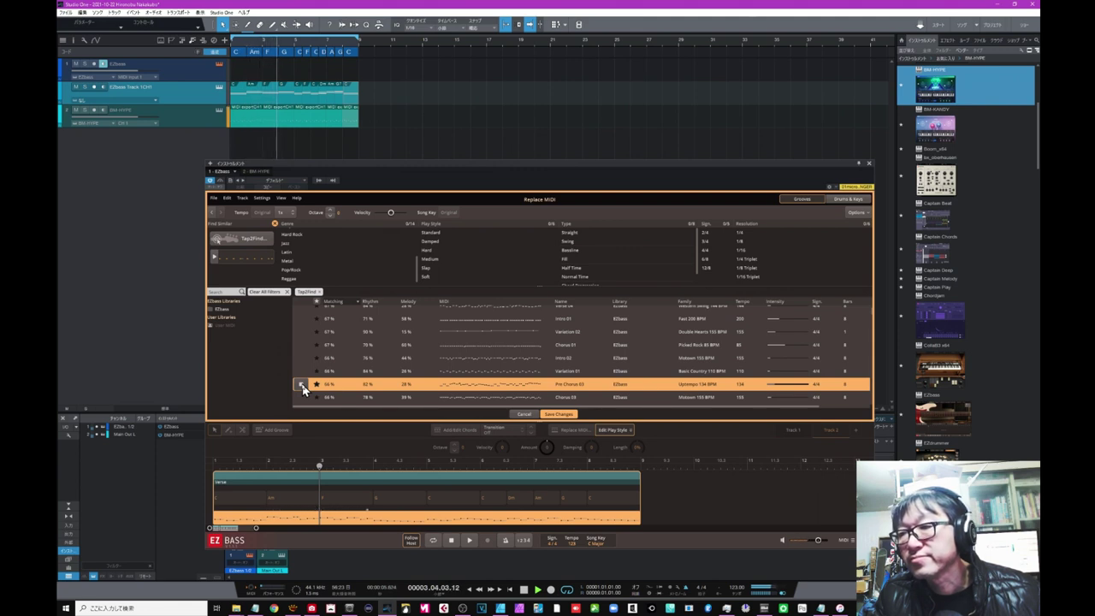
scroll(302, 388, down, 4)
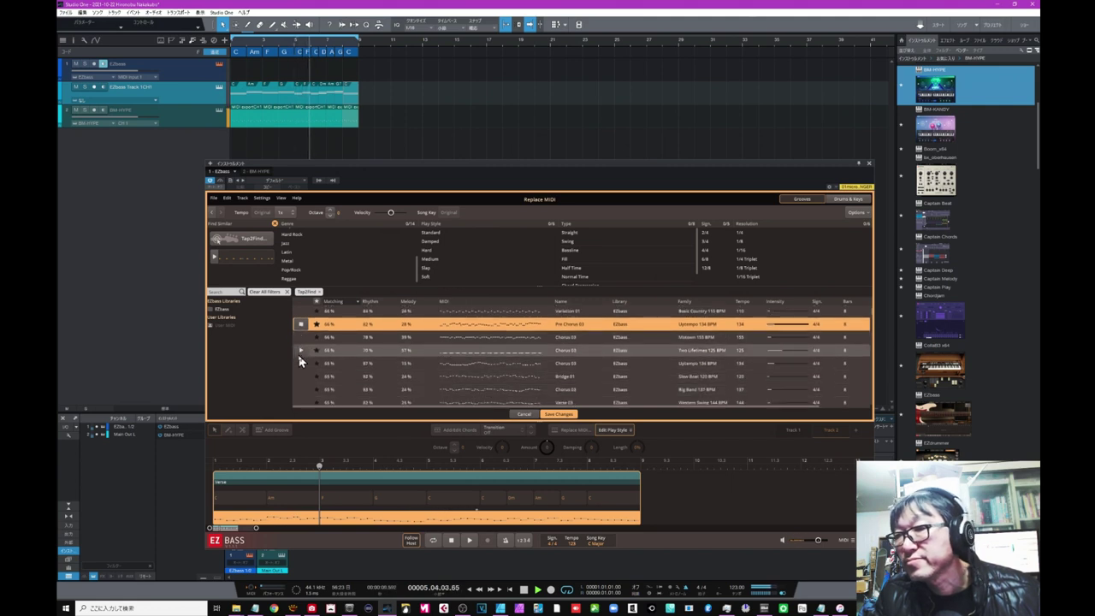
click(301, 363)
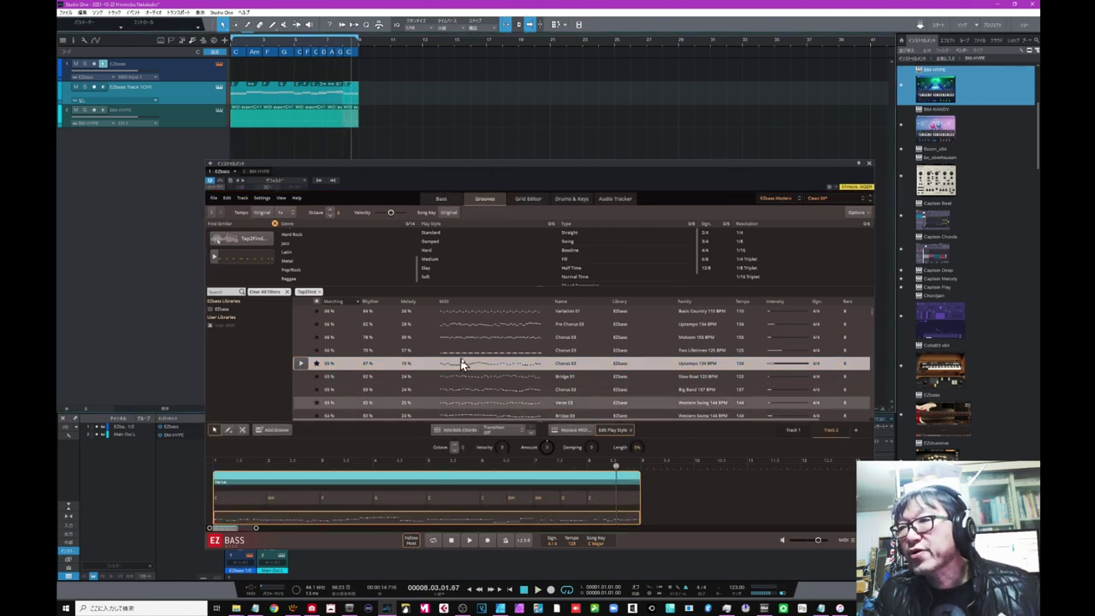
In the Grid Editor, set the four closing notes of the bass line in bar 8 to the Ghost Slap articulation.
click(523, 198)
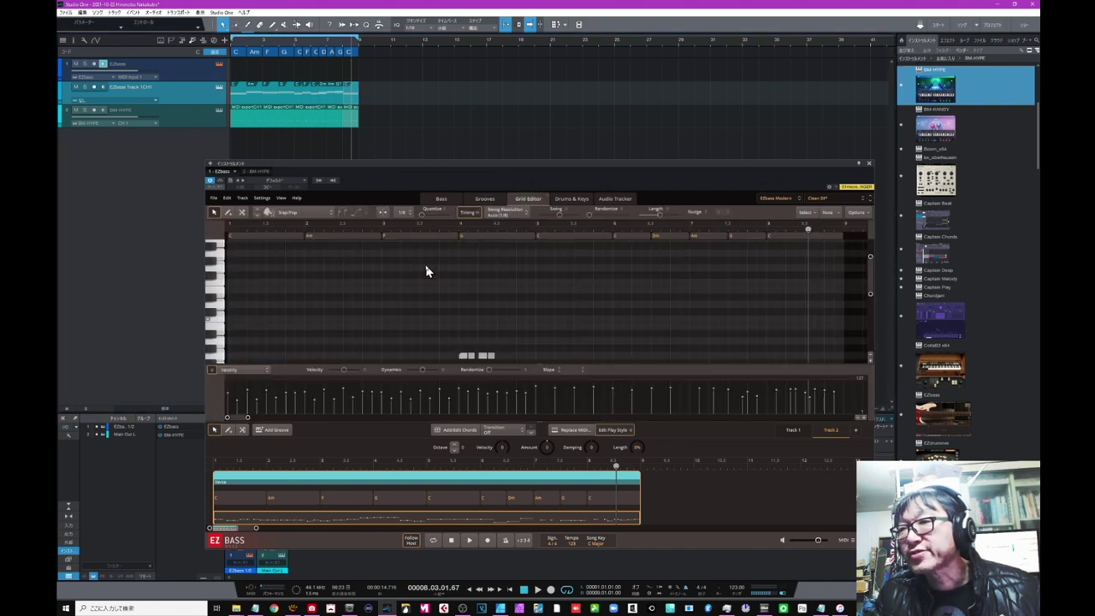
scroll(426, 265, down, 4)
drag(426, 254, 511, 304)
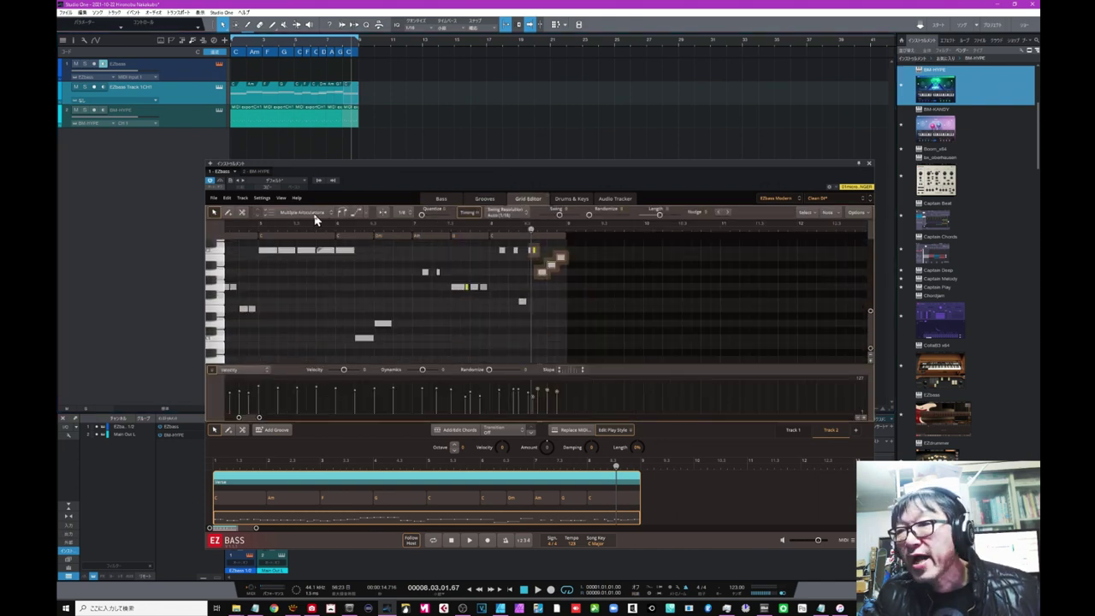
click(314, 213)
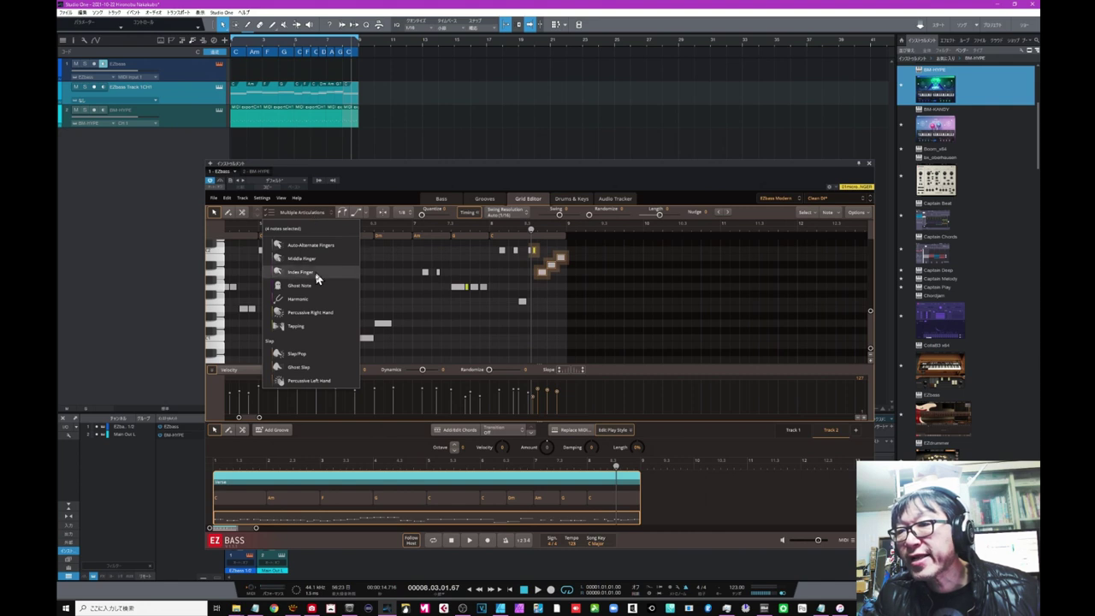
click(300, 367)
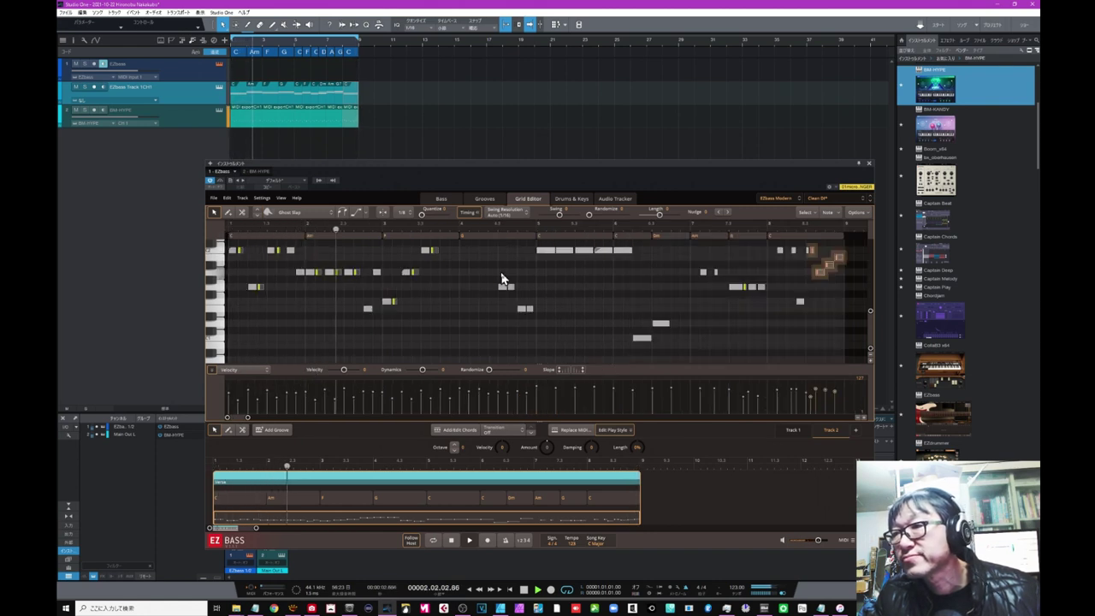
Set the four notes in the second half of bar 4 and the repeated same-pitch notes around bar 2 to the Slap/Pop articulation.
drag(505, 287, 539, 315)
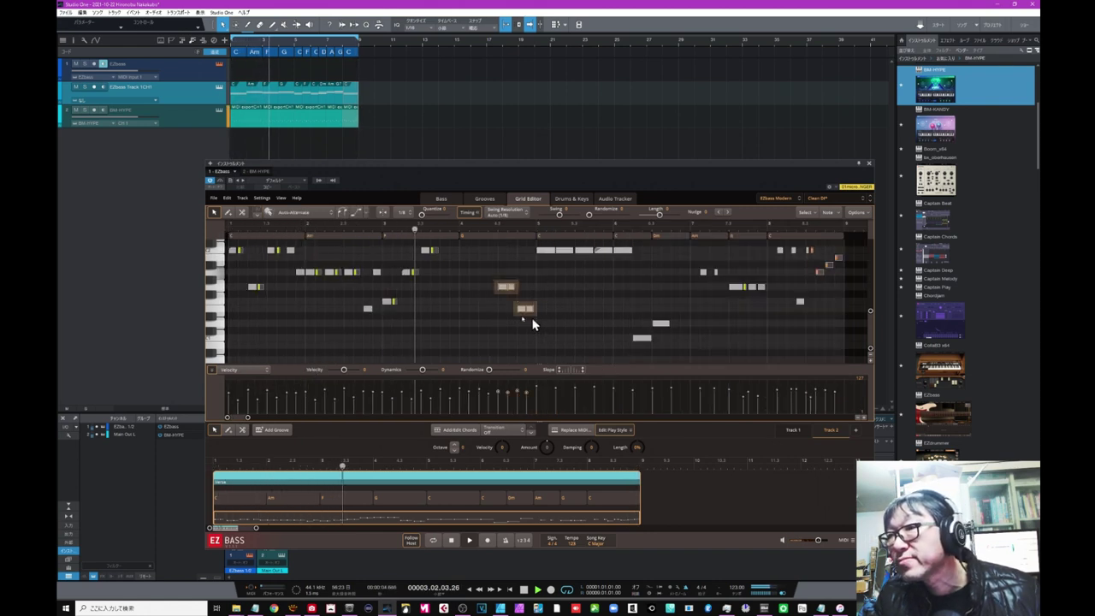
click(315, 220)
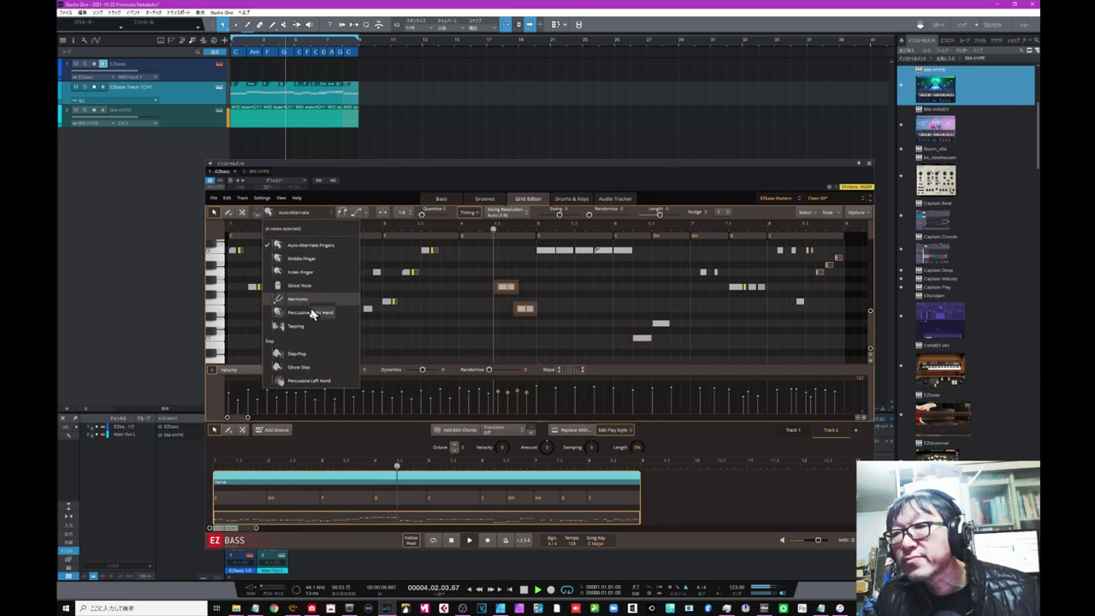
click(305, 357)
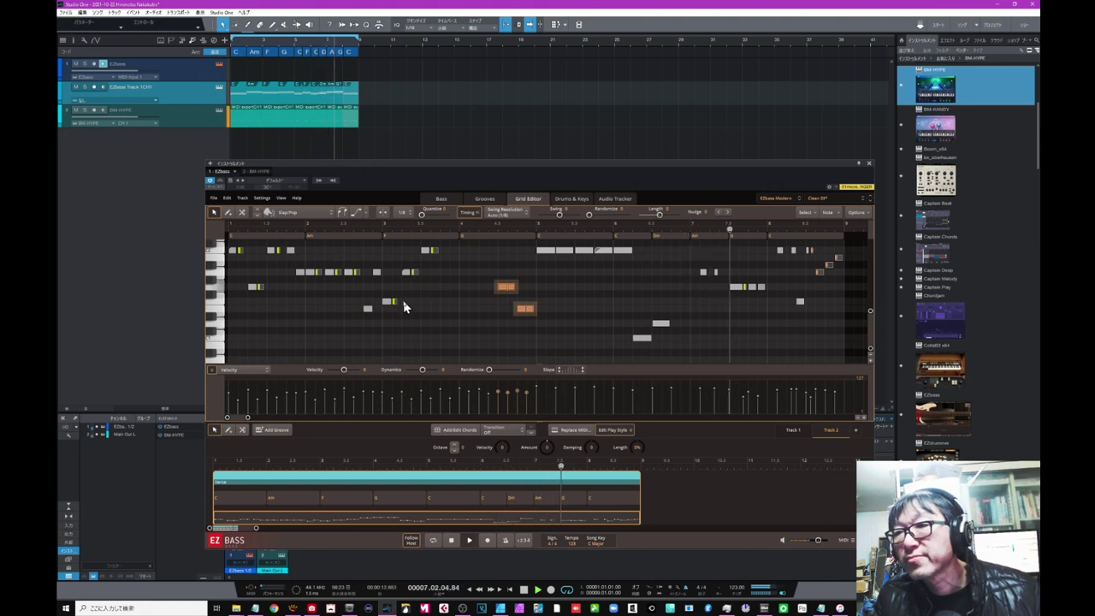
drag(281, 266, 364, 281)
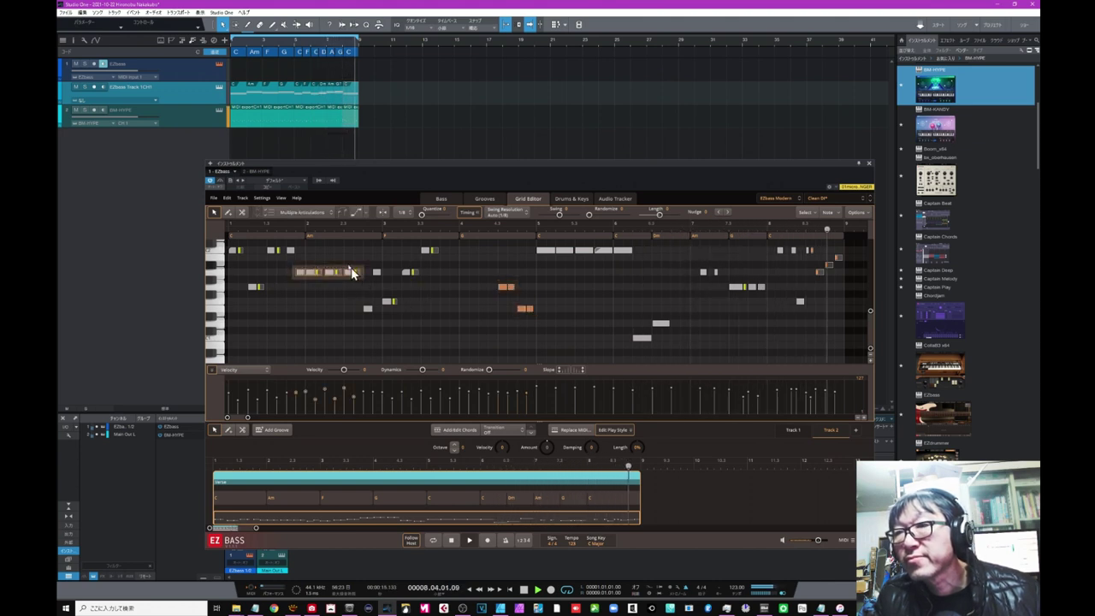
click(323, 213)
click(310, 352)
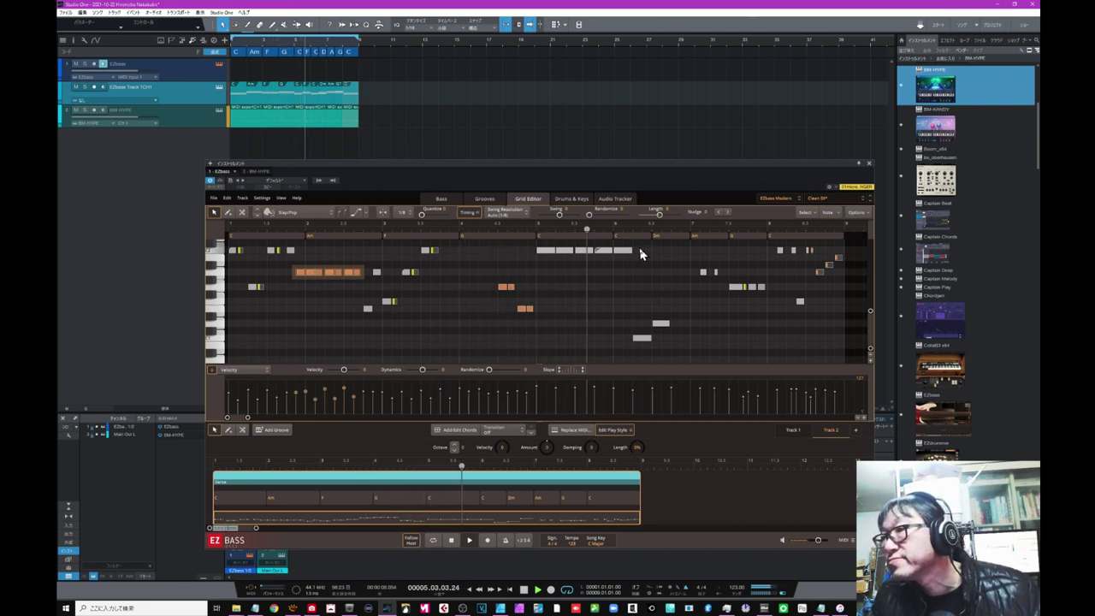
Shorten the last of the sustained high notes at bar 6 and connect it with a slide to the low note after it.
drag(632, 250, 621, 254)
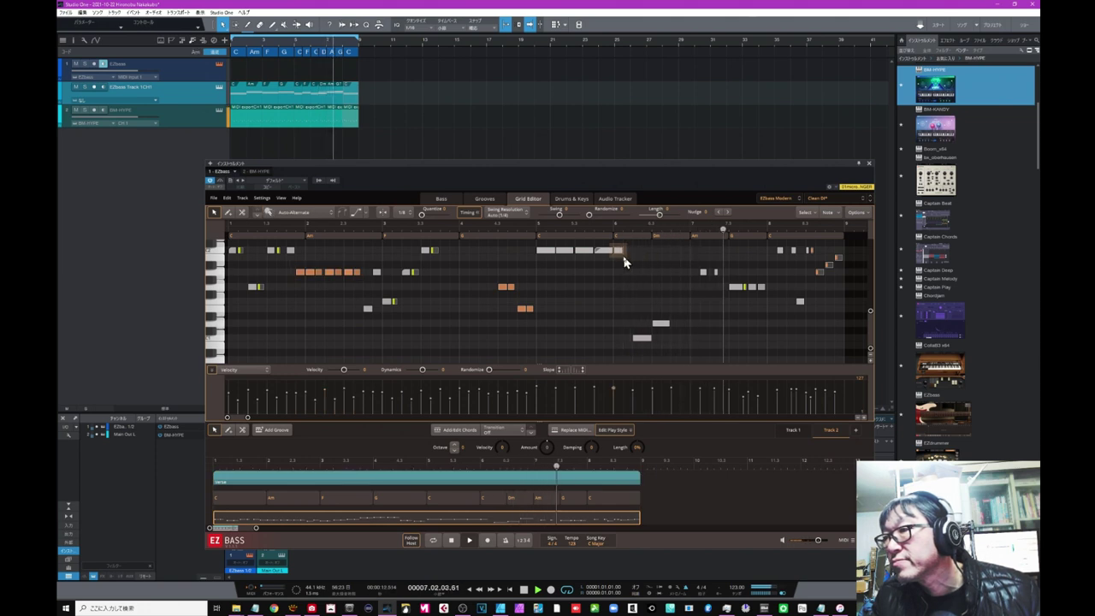
click(643, 341)
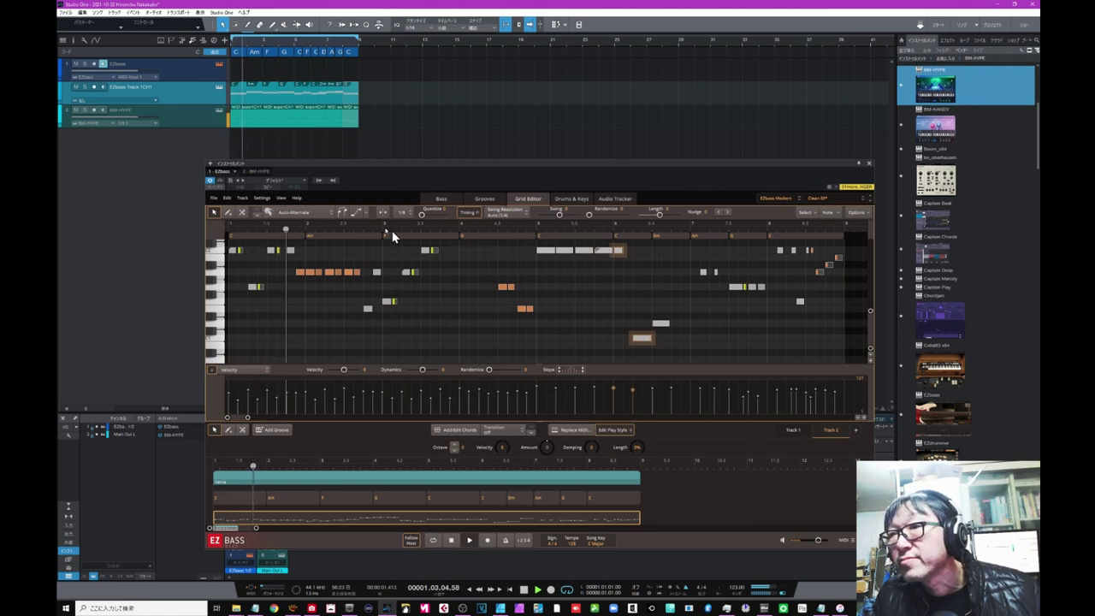
click(358, 214)
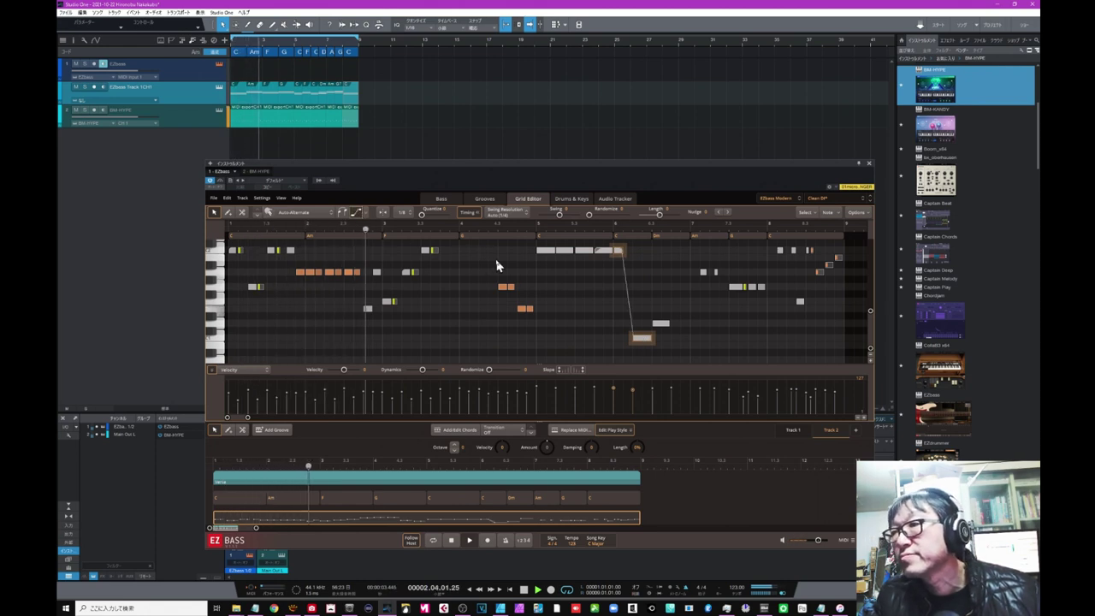